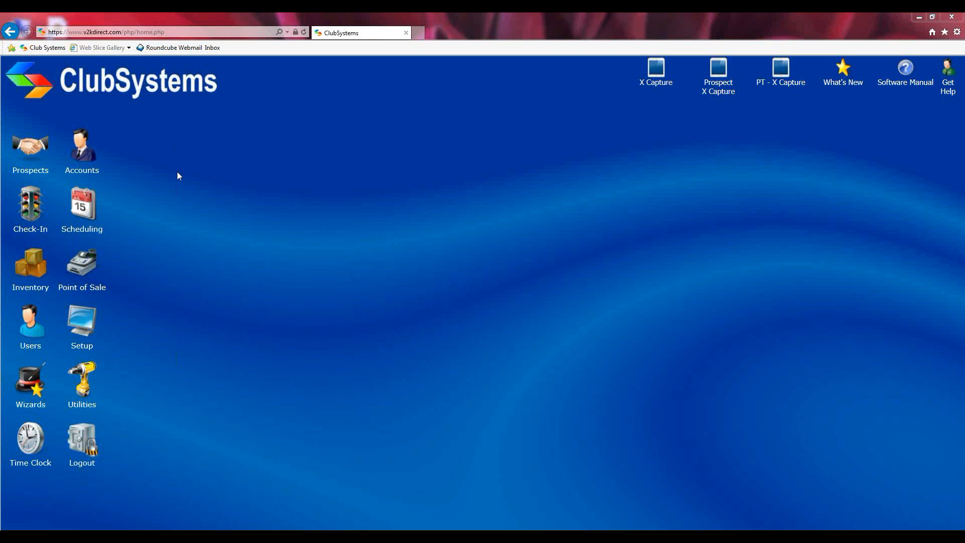
Open the Modify Account page and load the member's record by searching for the last name.
left_click(86, 153)
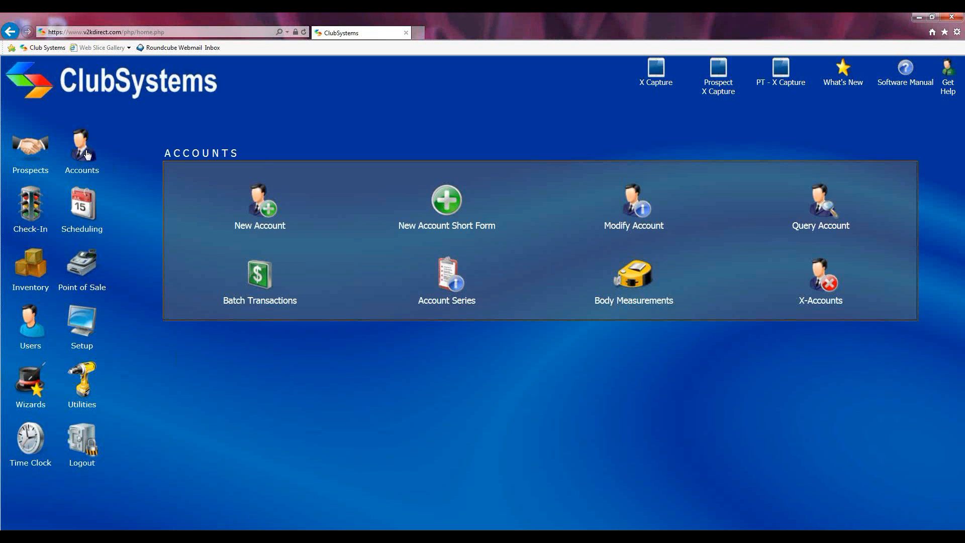
left_click(638, 209)
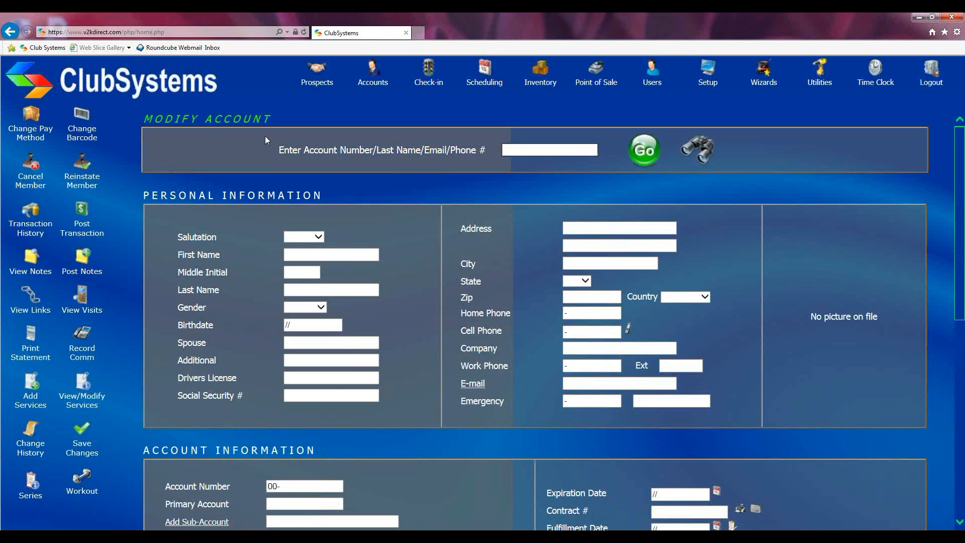
left_click_drag(302, 150, 361, 151)
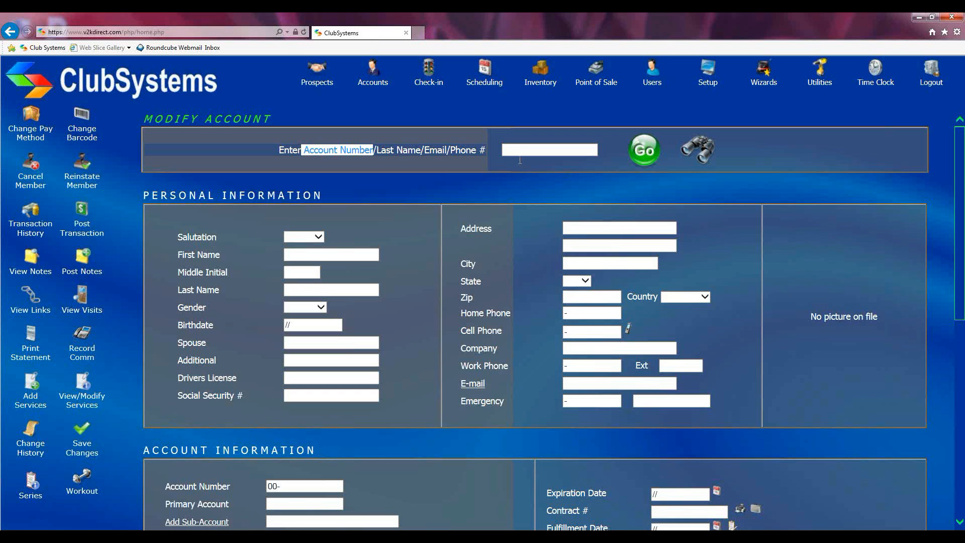
left_click(521, 152)
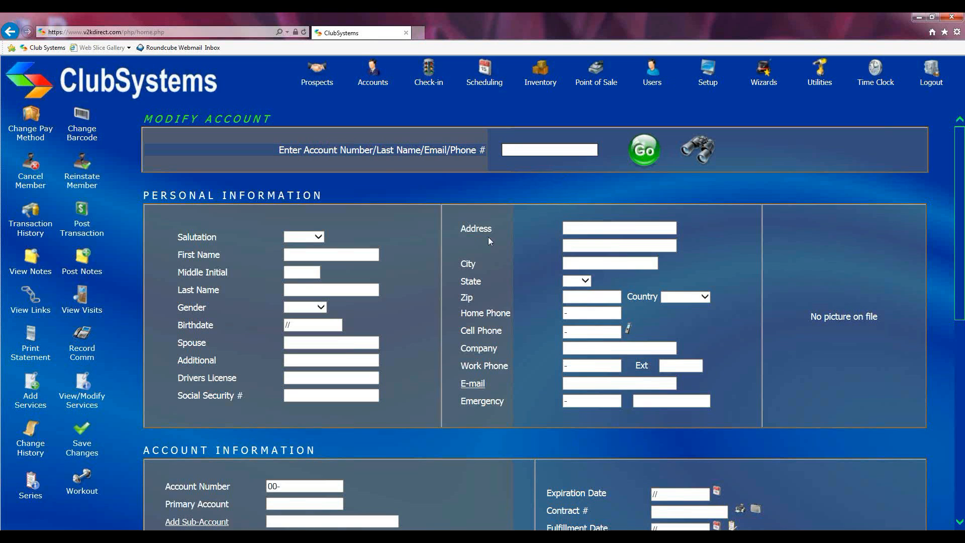
left_click_drag(376, 151, 421, 150)
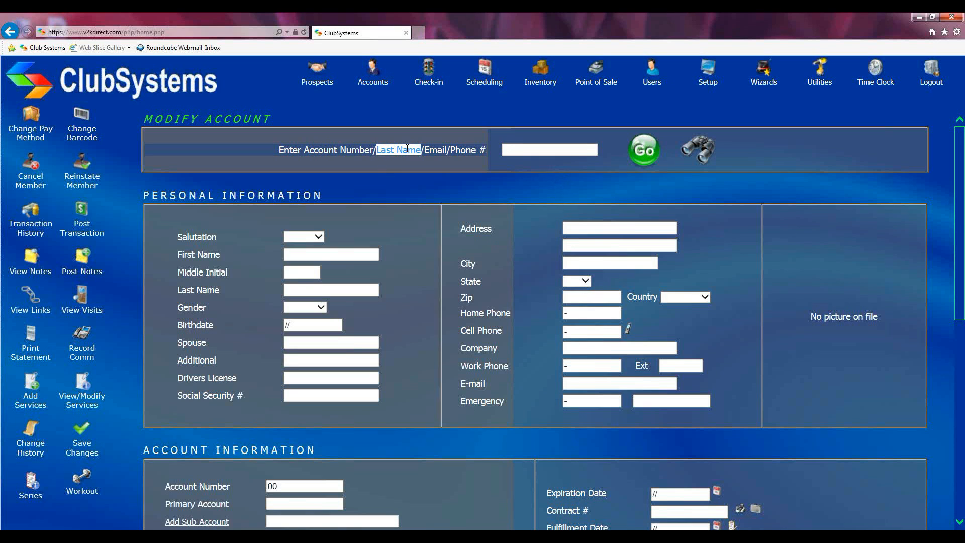
left_click(521, 153)
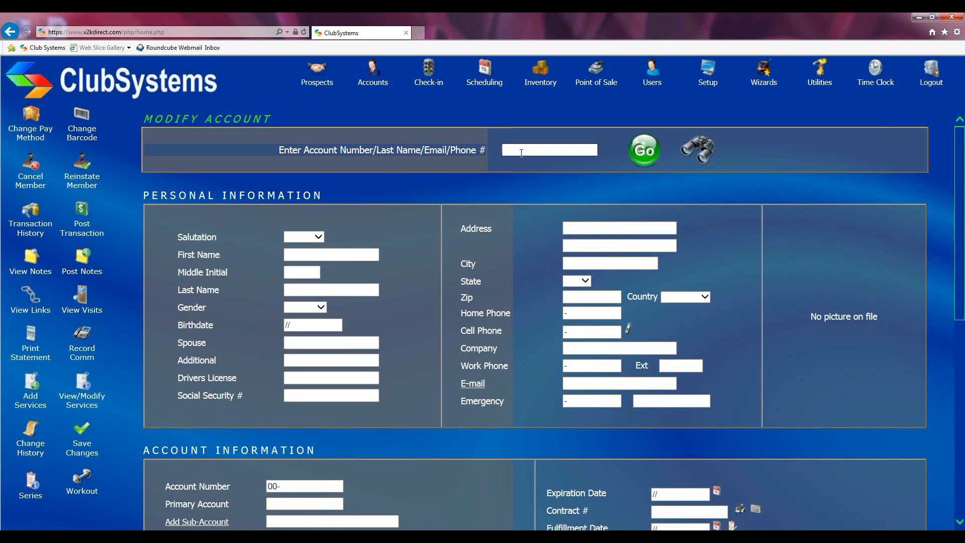
type("s")
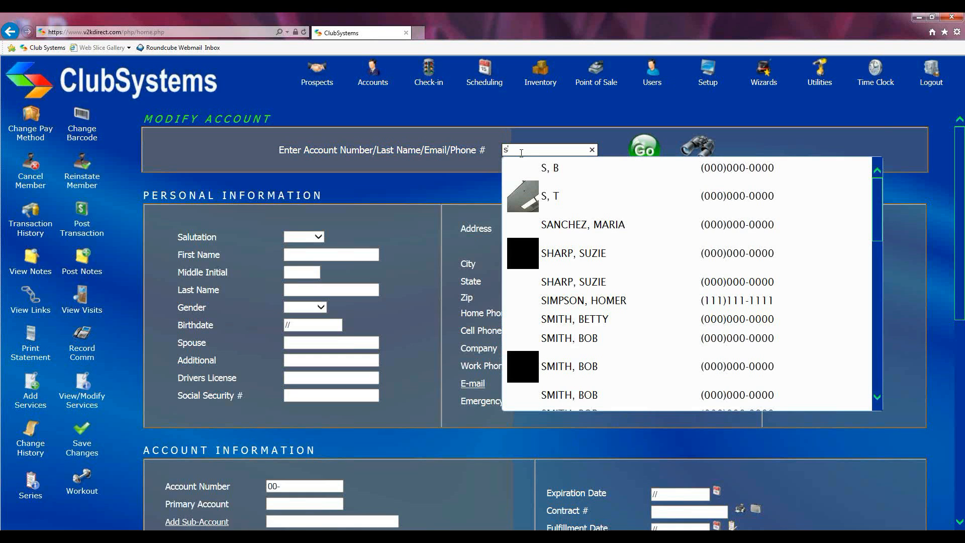
type("pee")
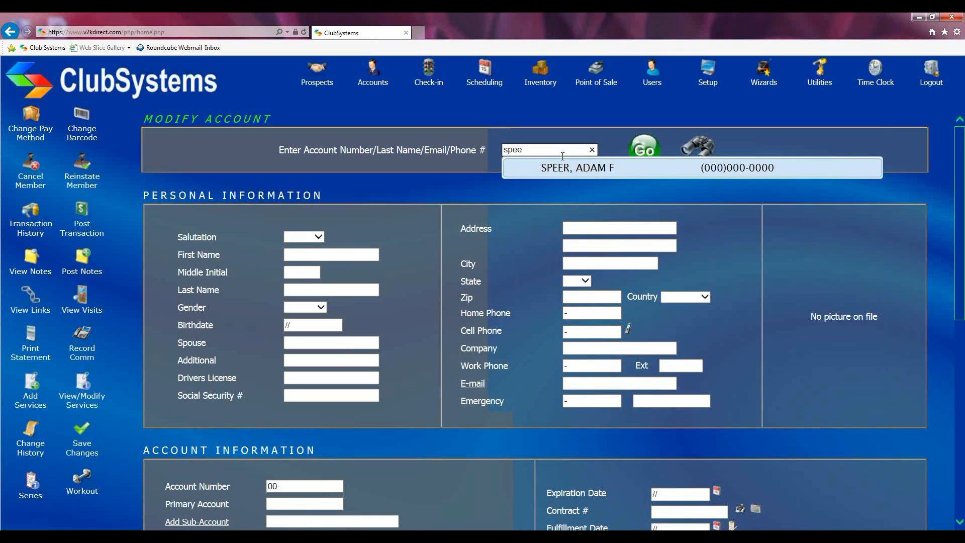
left_click(575, 172)
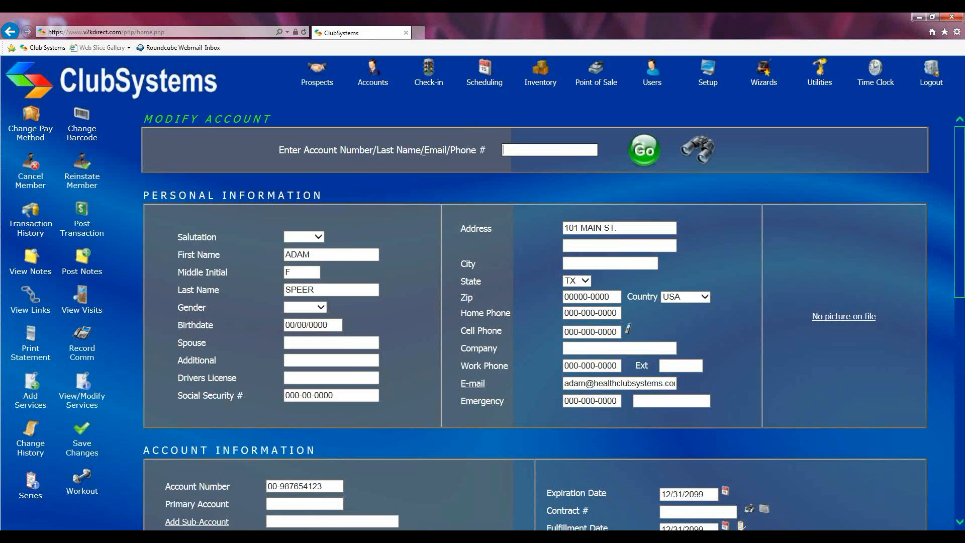
Examine the member's Personal Information, including the address, and the Account Information section.
left_click_drag(426, 148, 480, 150)
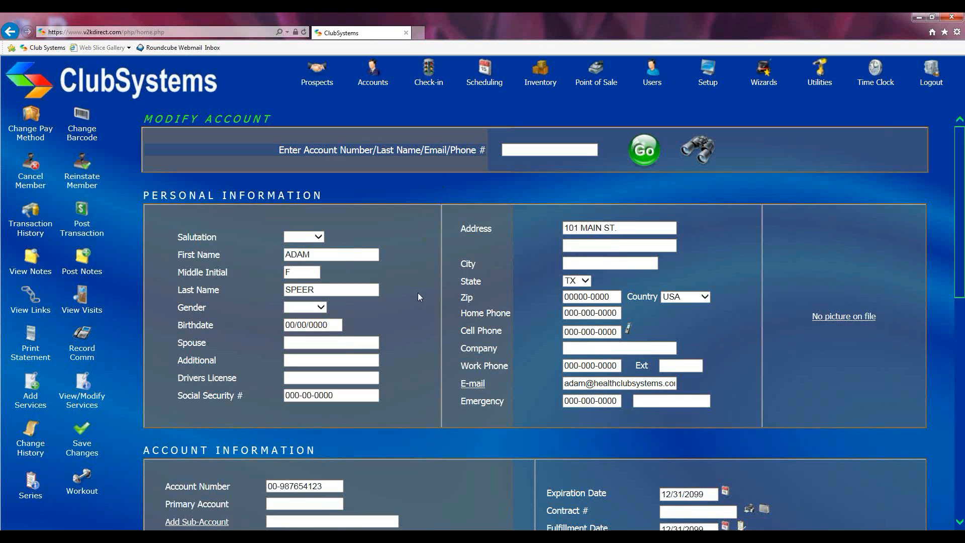
scroll(417, 291, "down", 2)
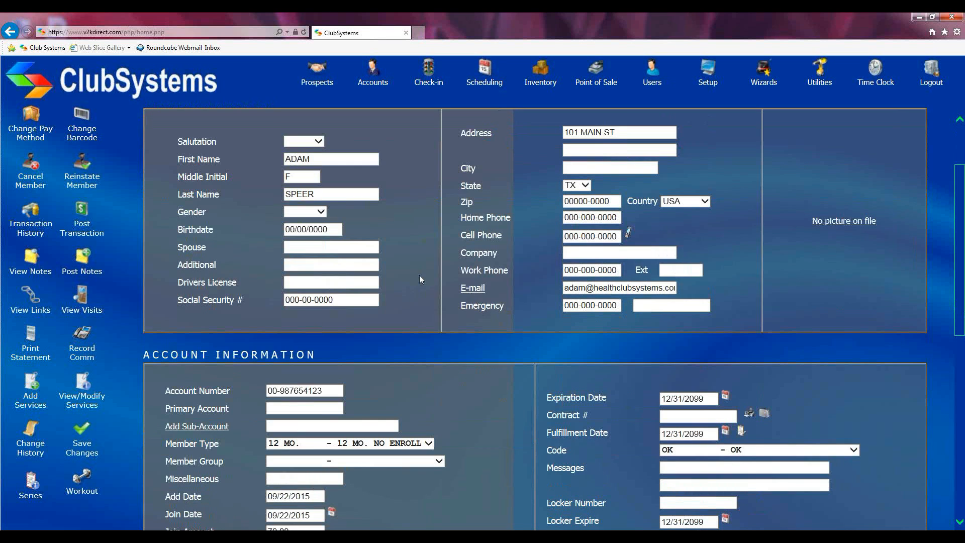
scroll(417, 242, "up", 2)
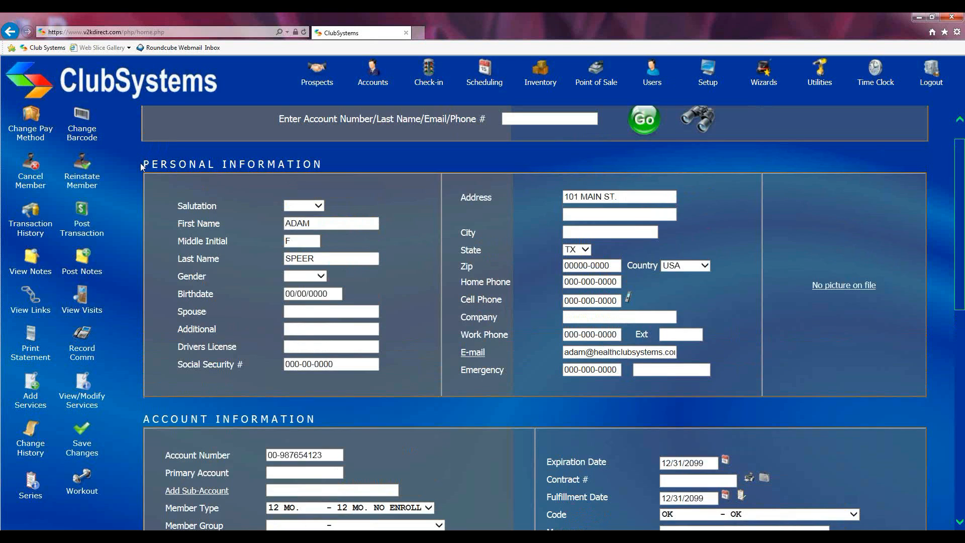
left_click_drag(140, 163, 327, 164)
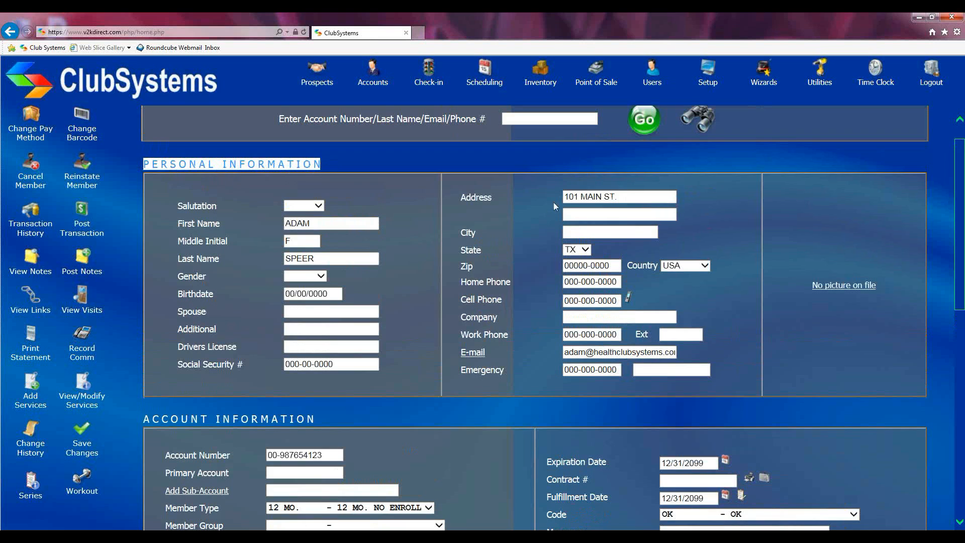
left_click(617, 196)
left_click_drag(626, 195, 558, 200)
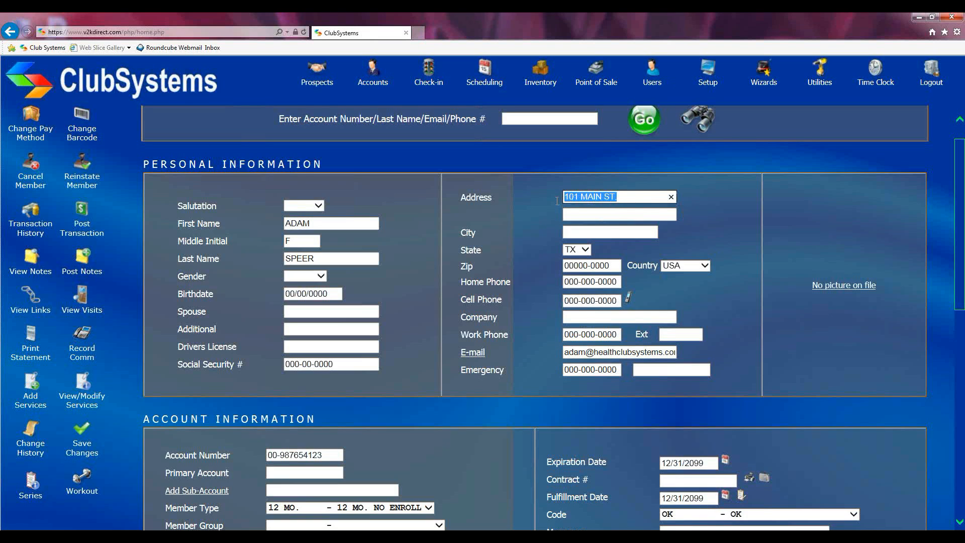
scroll(557, 201, "down", 3)
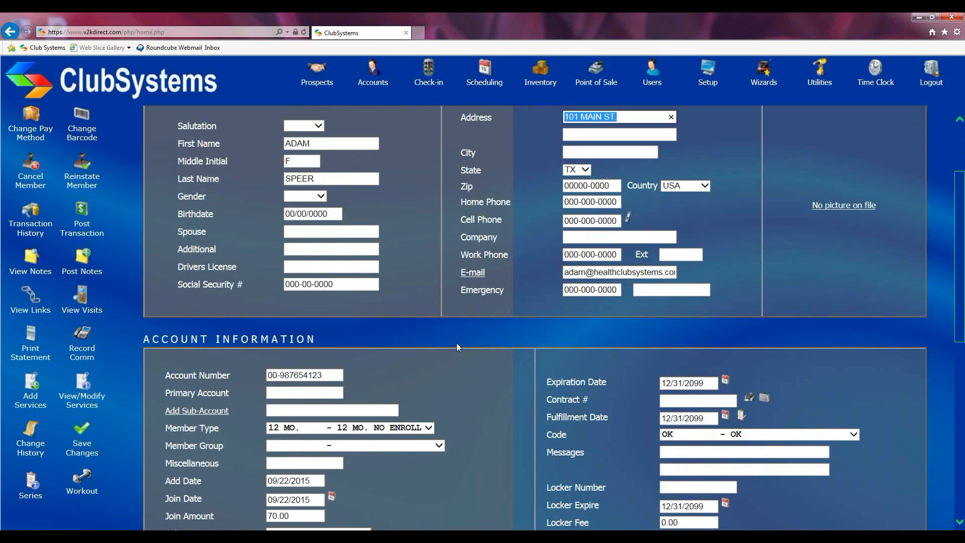
scroll(456, 343, "up", 4)
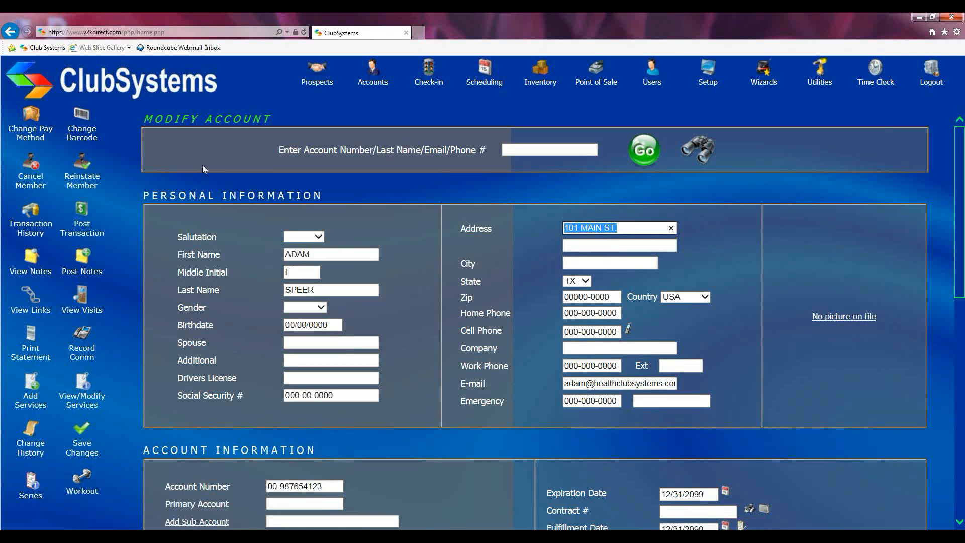
Try to change the member's pay method to Monthly Credit Card without a card number, and return to the account.
left_click(30, 118)
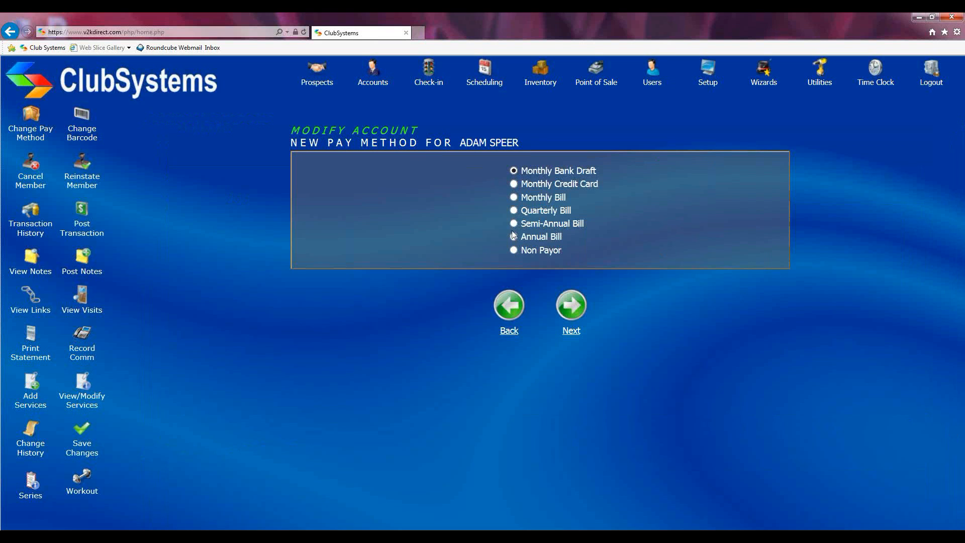
left_click(513, 184)
left_click(573, 312)
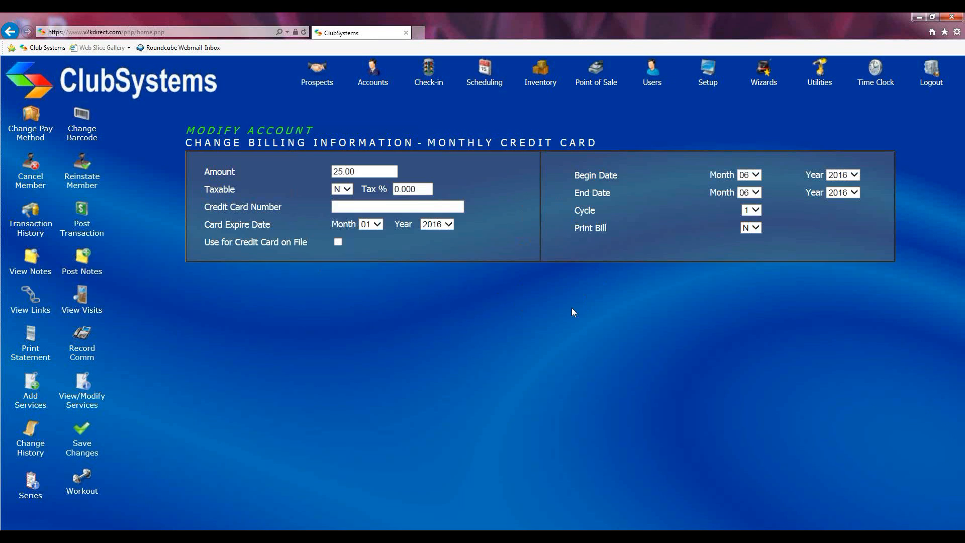
left_click(345, 205)
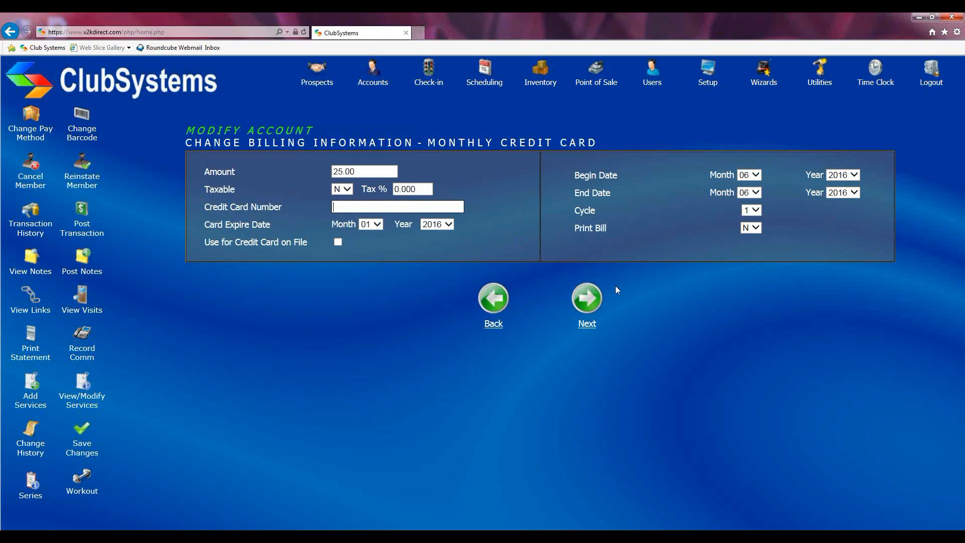
left_click(589, 299)
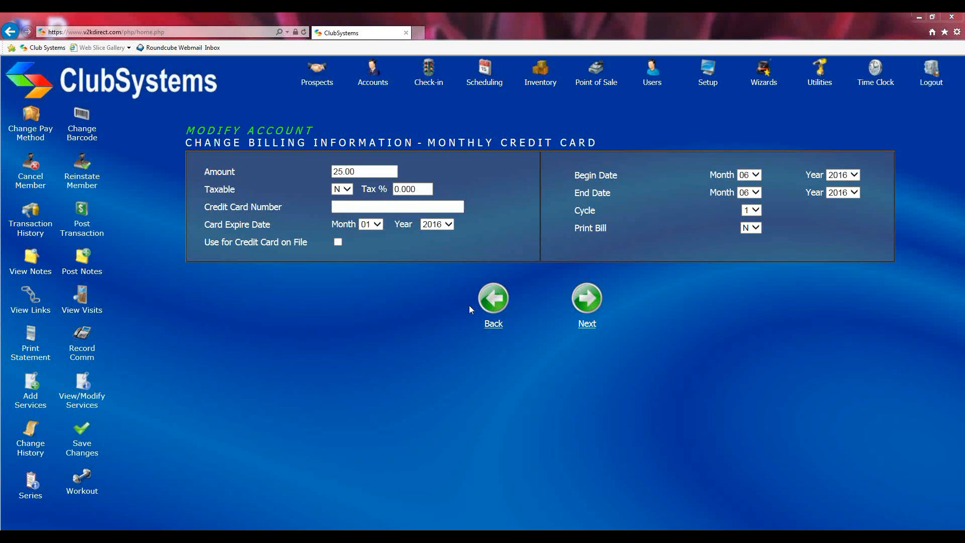
left_click(546, 315)
left_click(504, 308)
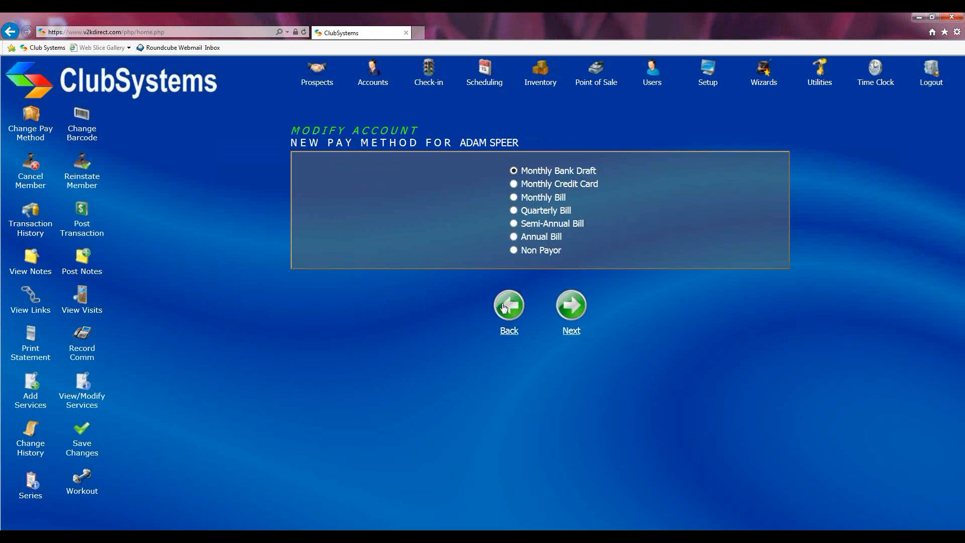
left_click(504, 307)
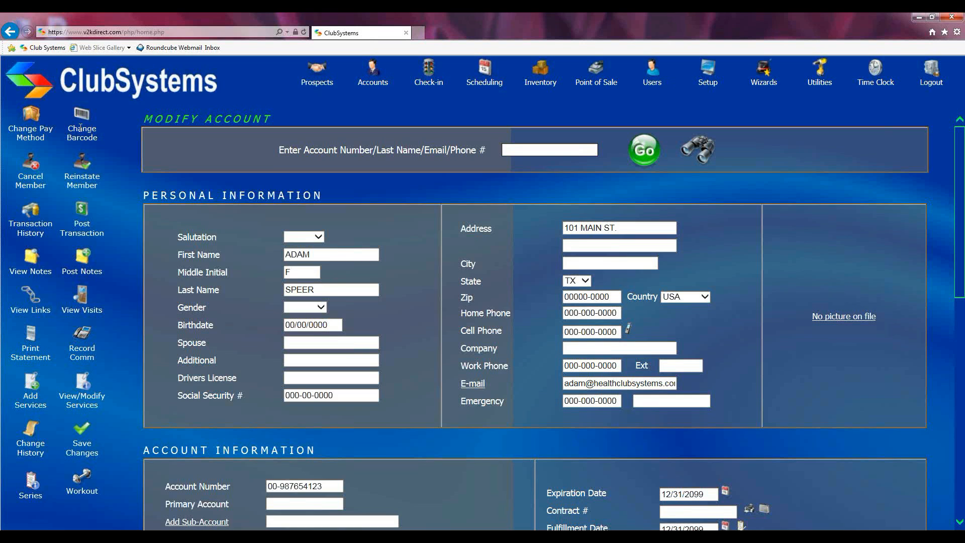
Examine the member's account number and the barcode change form with its new account number field, and return to the account.
left_click_drag(339, 485, 305, 485)
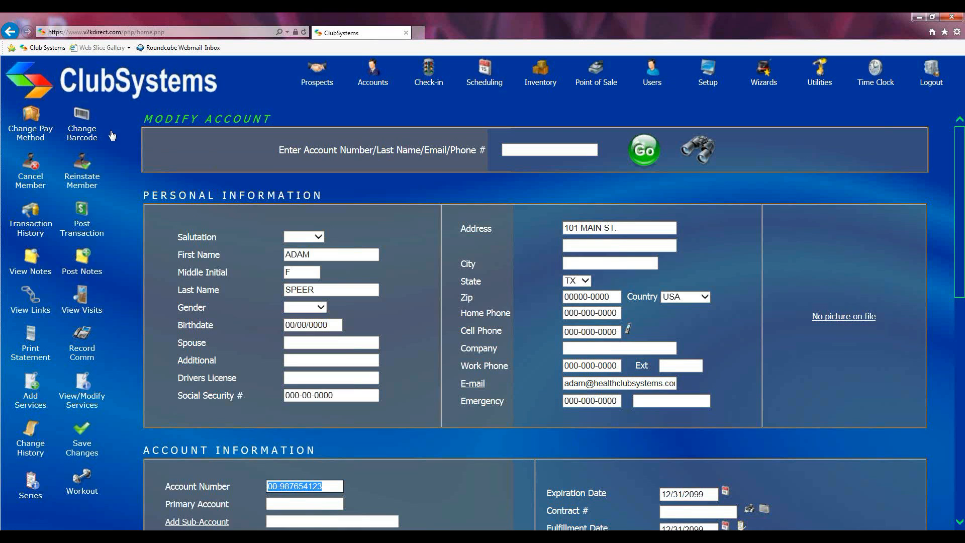
left_click(78, 117)
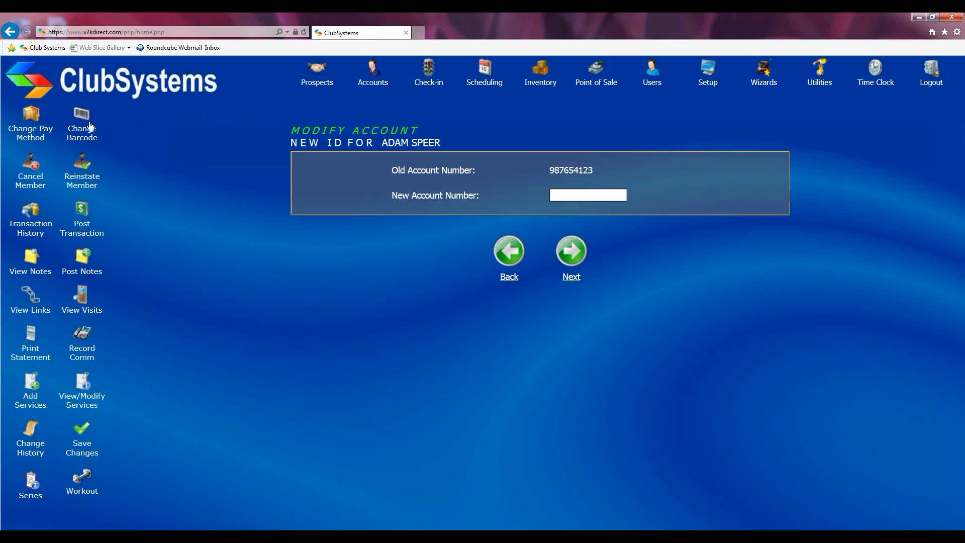
left_click_drag(593, 171, 557, 175)
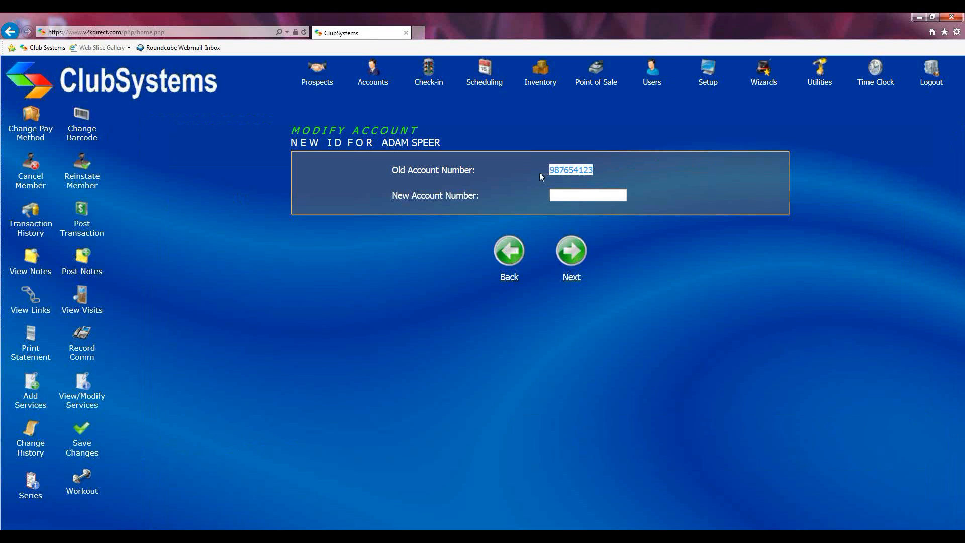
left_click(575, 196)
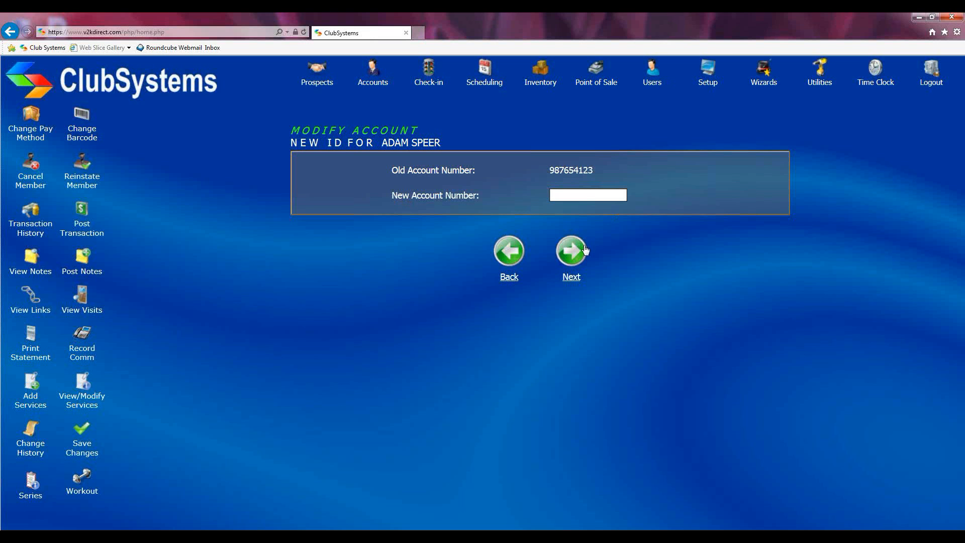
left_click(508, 255)
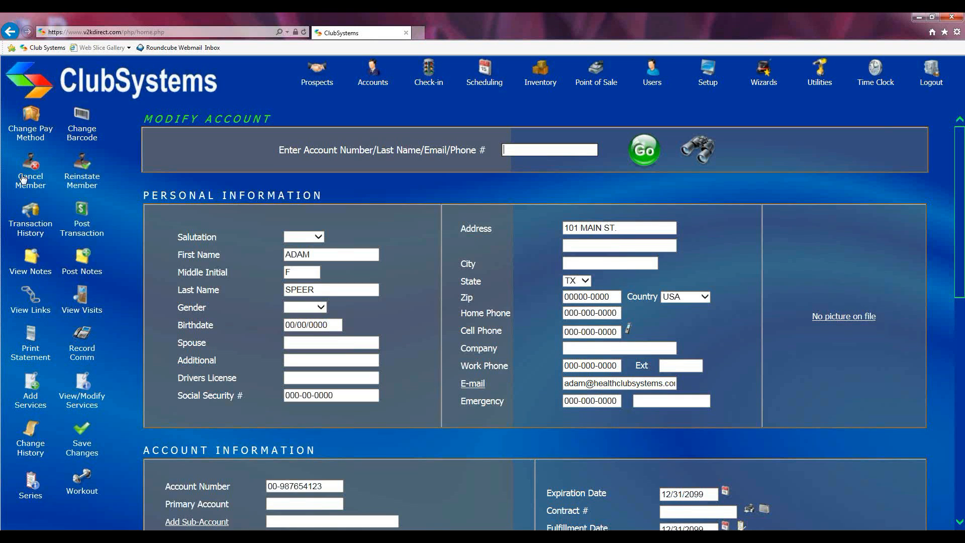
Cancel the member's account including linked accounts, with record removal on compressing set to N and Injury as the reason.
left_click(29, 168)
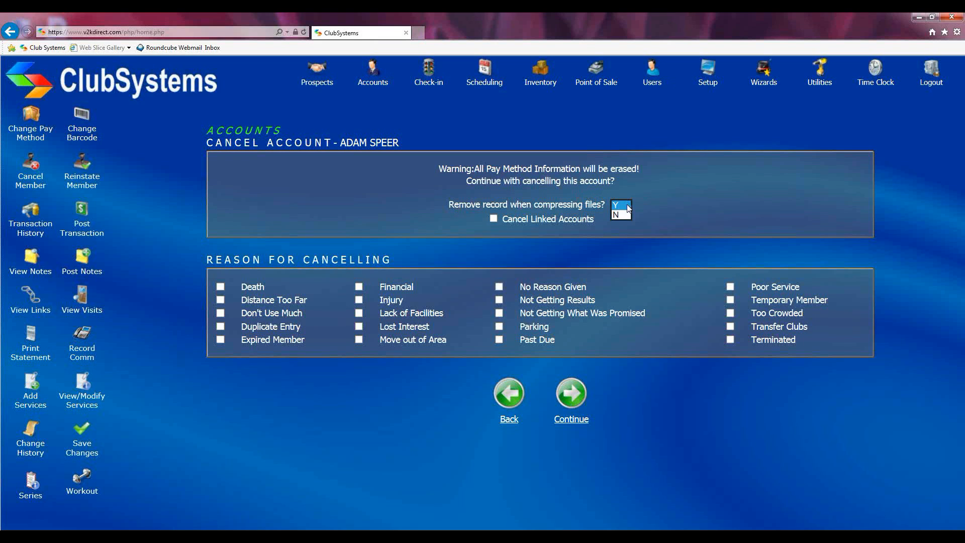
left_click(626, 214)
left_click(493, 219)
left_click(360, 299)
left_click(565, 403)
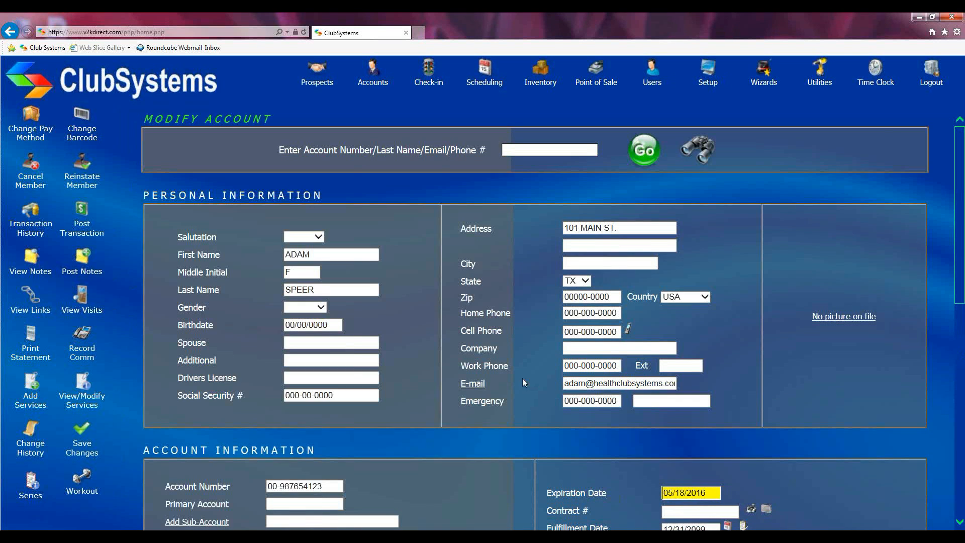
Examine the cancelled account's expiration date, code and billing information.
scroll(512, 381, "down", 4)
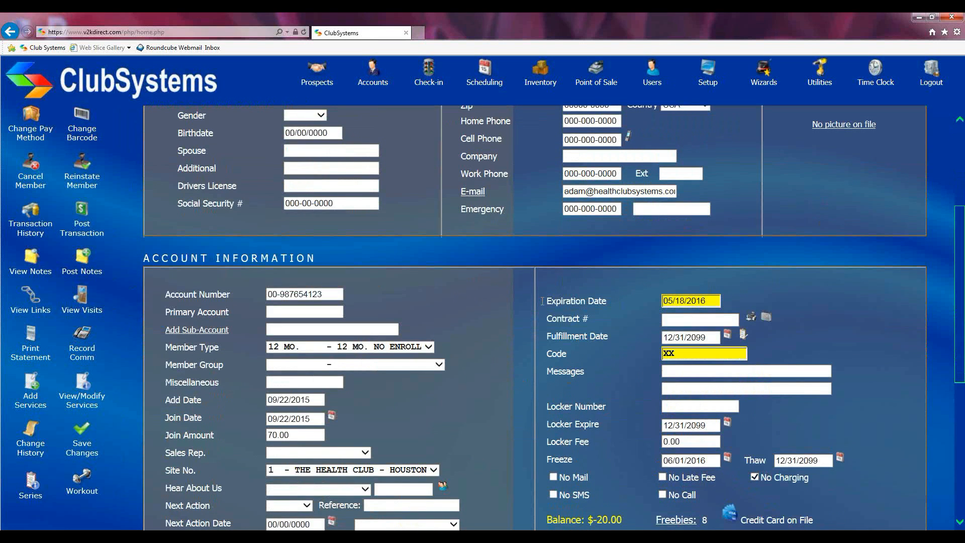
left_click_drag(543, 301, 608, 300)
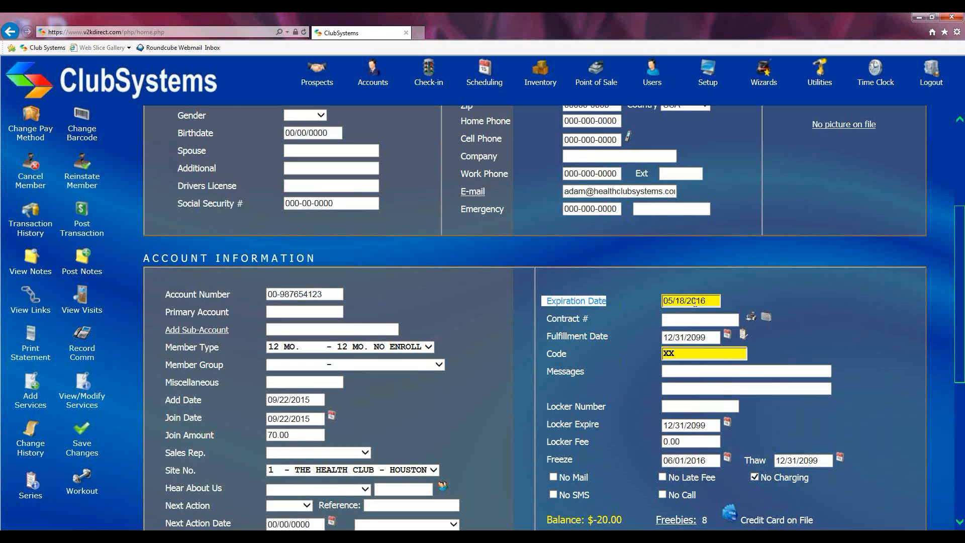
scroll(695, 302, "down", 2)
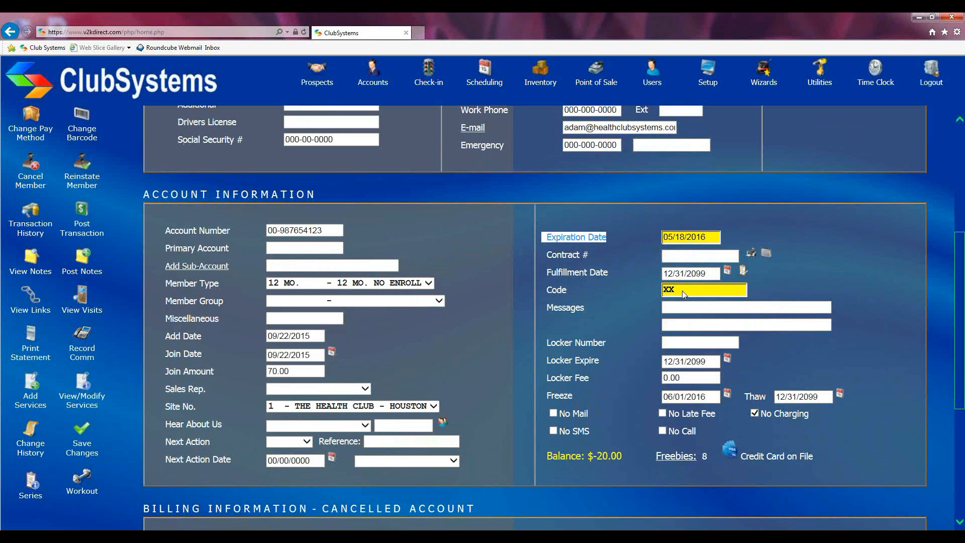
left_click(679, 291)
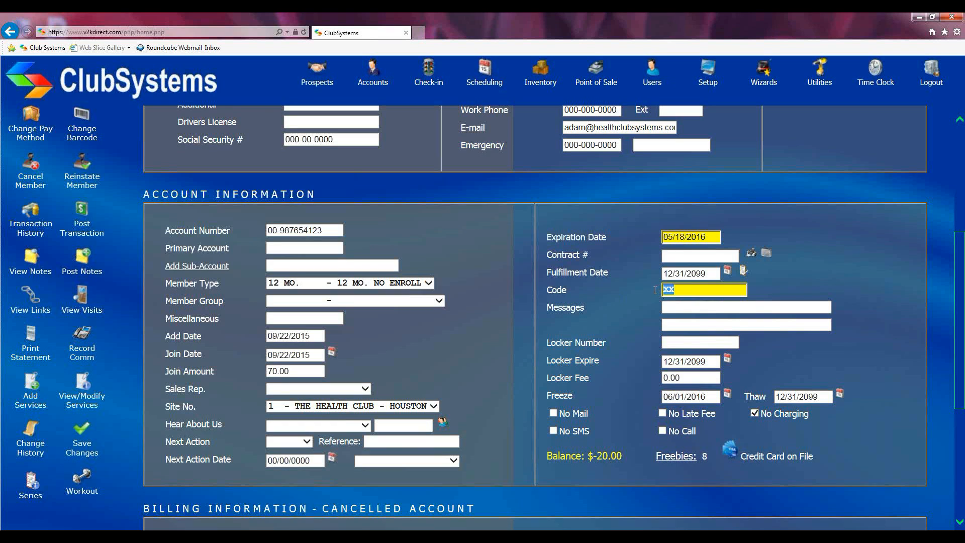
left_click(706, 295)
scroll(451, 339, "down", 3)
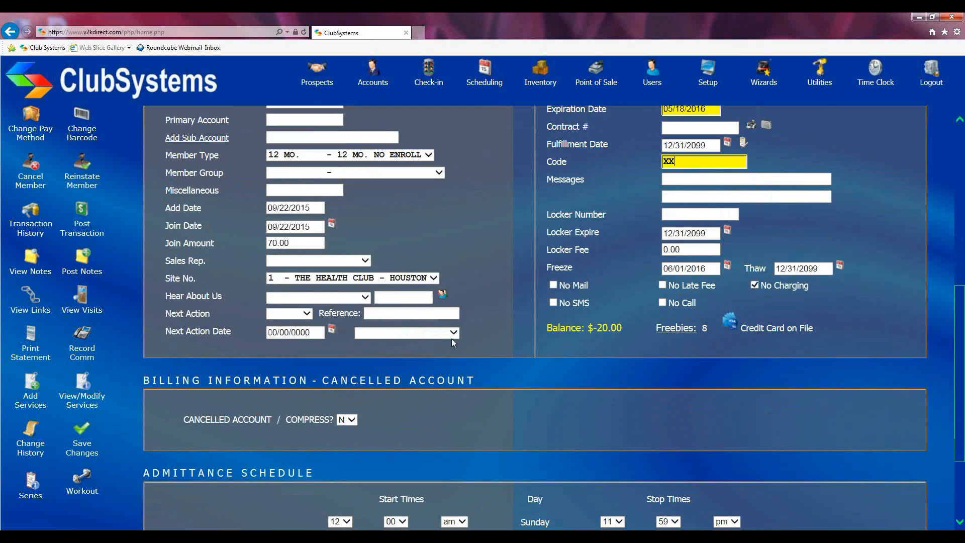
scroll(452, 339, "down", 2)
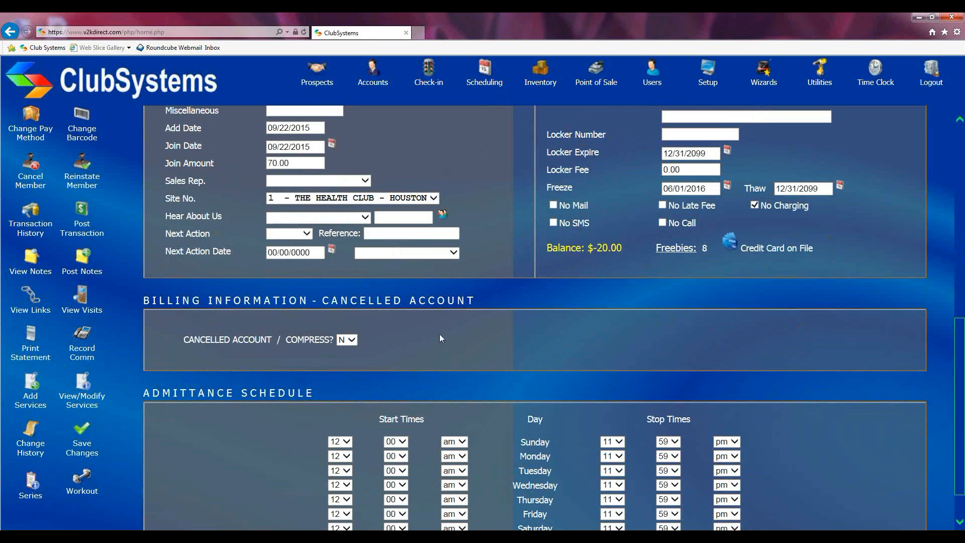
Start reinstating the cancelled member with Monthly Bill as the pay method.
left_click_drag(137, 298, 313, 300)
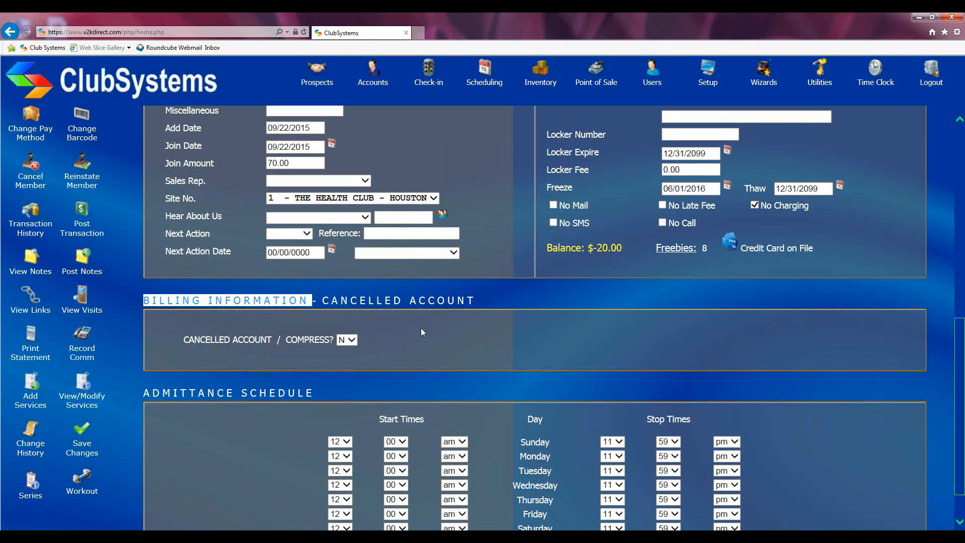
left_click(307, 285)
scroll(334, 288, "up", 4)
scroll(334, 291, "up", 6)
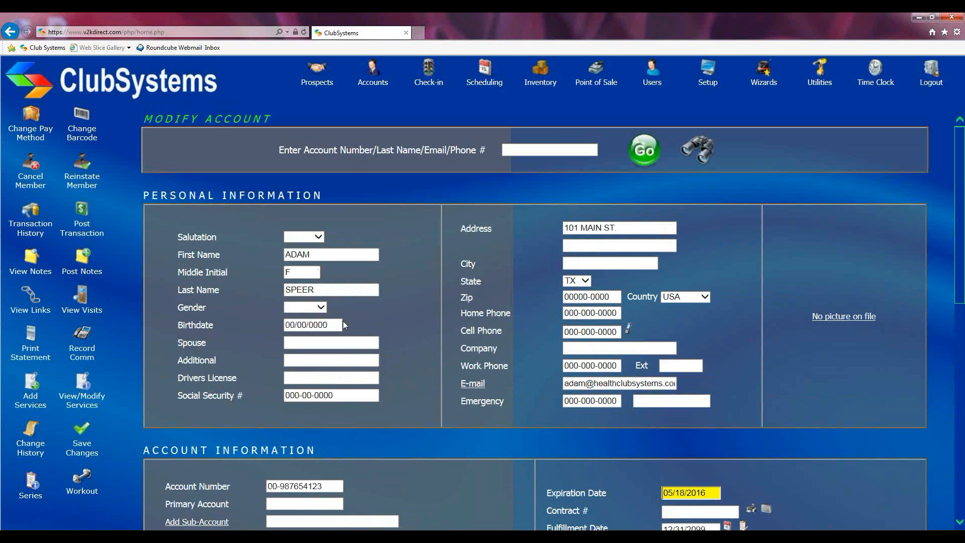
left_click(87, 167)
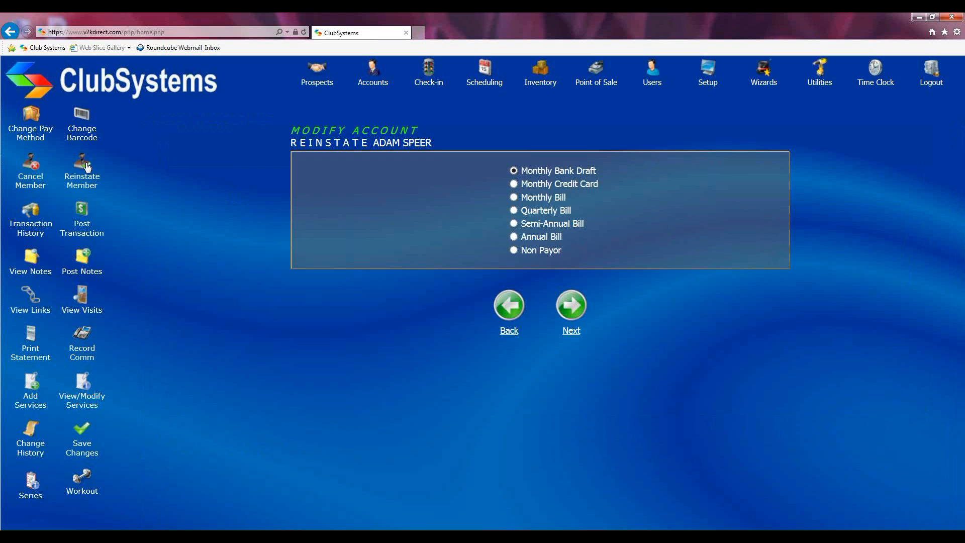
left_click(514, 198)
left_click(571, 305)
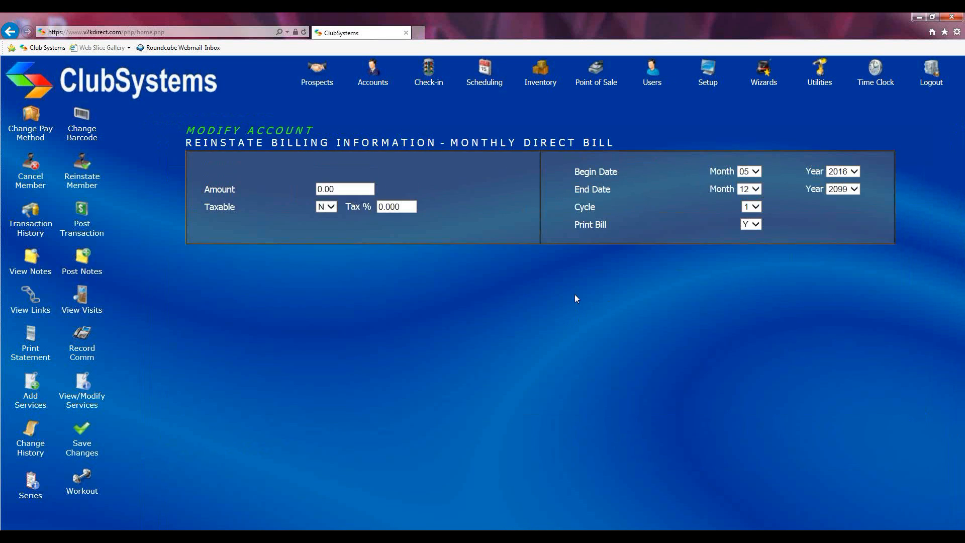
Set the reinstated billing amount to 25.00 with begin month 06, and complete the reinstatement.
left_click(338, 193)
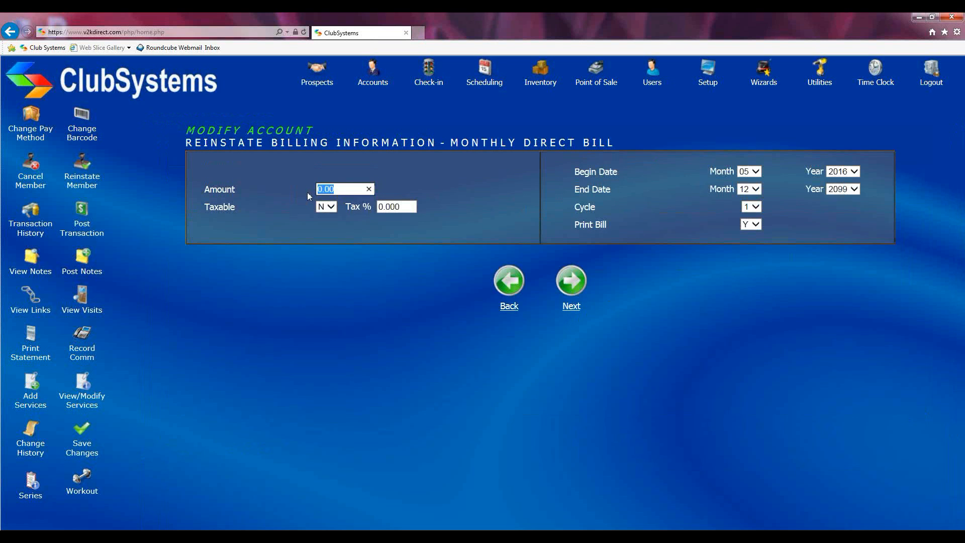
type("25.00")
left_click(749, 172)
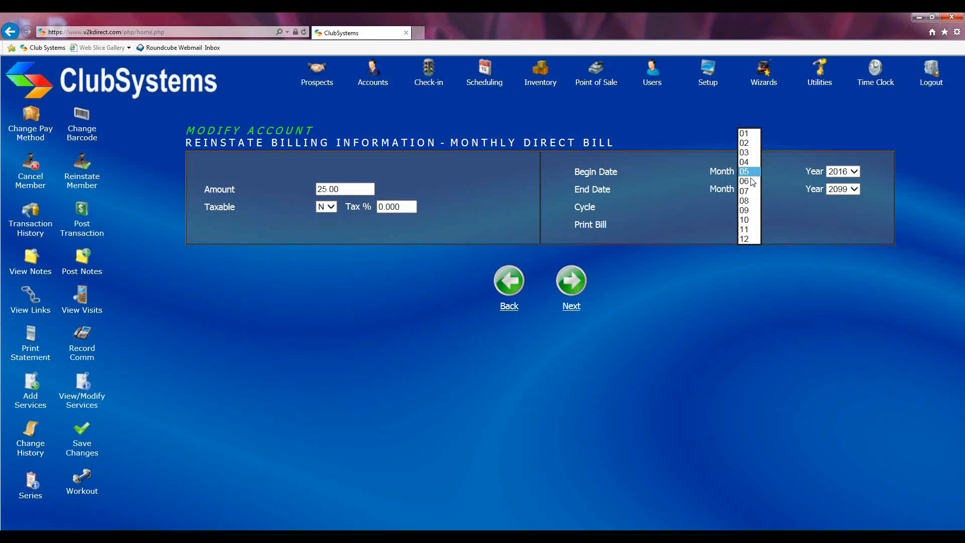
left_click(749, 181)
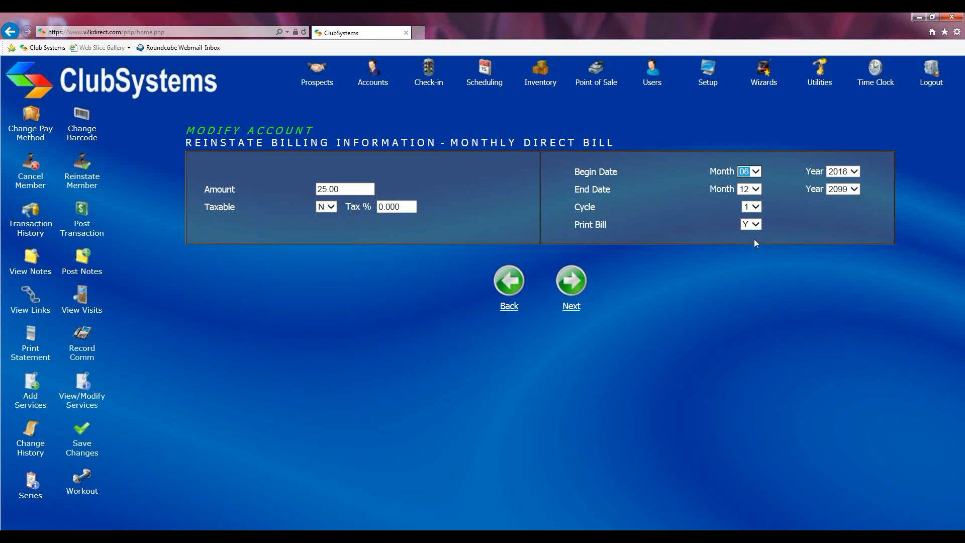
left_click(572, 282)
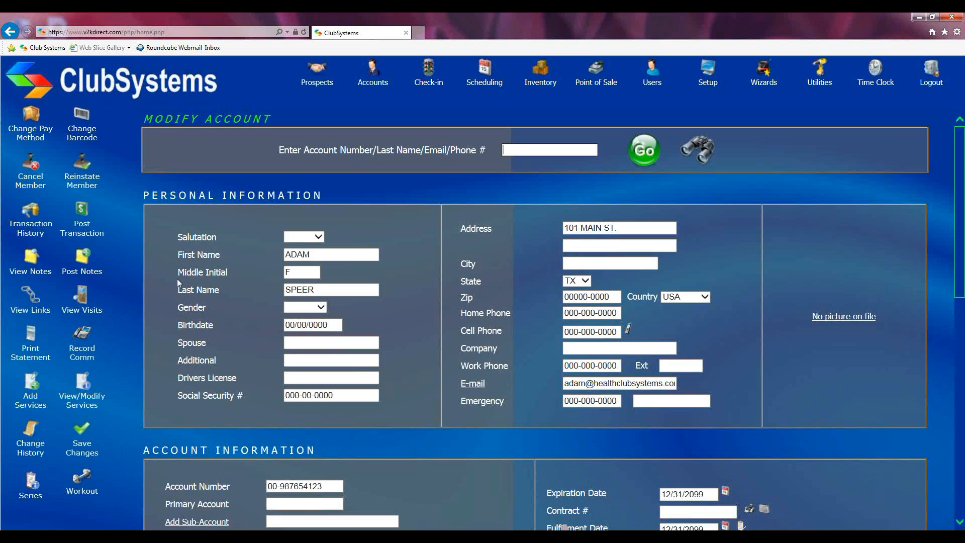
Examine the member's transaction history and the invoice detail of the first 02-22-2016 sale, and close the history.
left_click(26, 211)
scroll(96, 230, "down", 3)
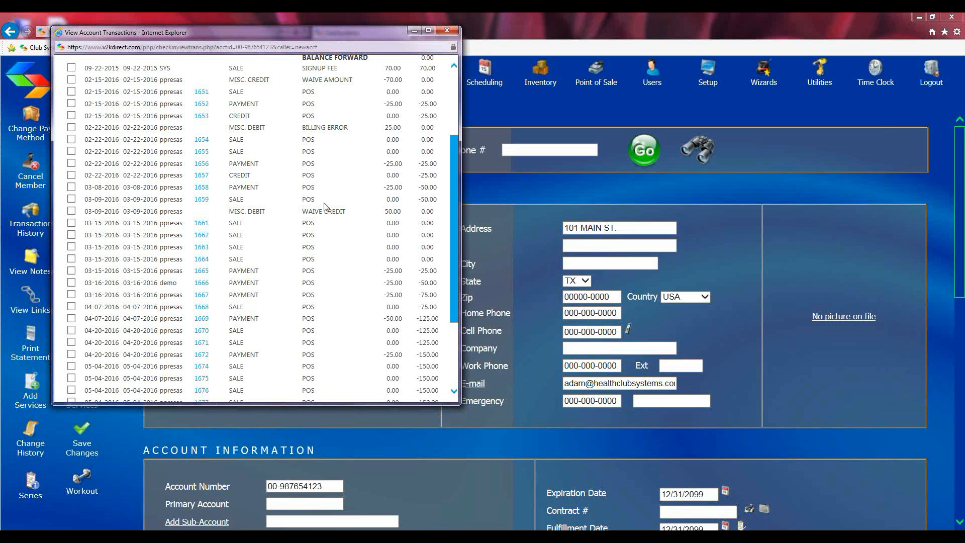
scroll(311, 234, "up", 2)
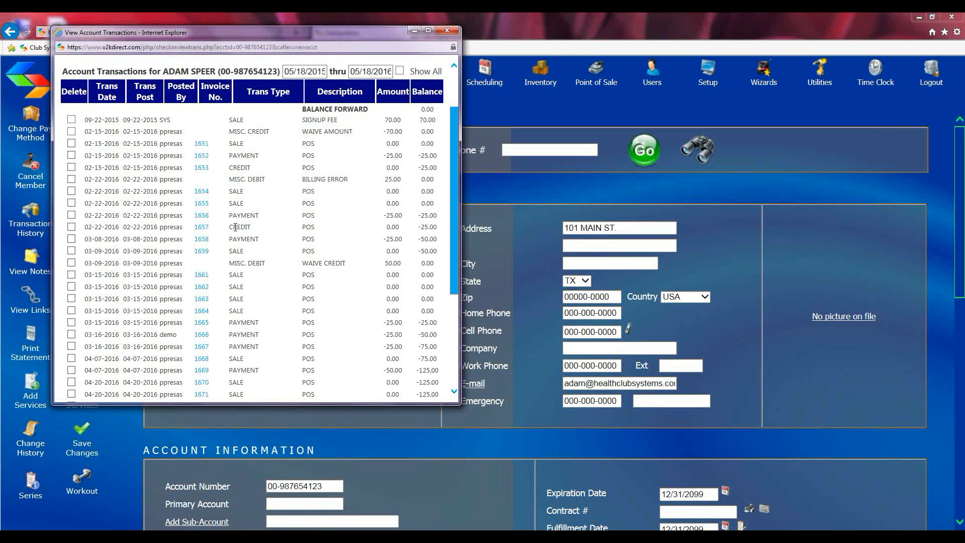
mouse_move(200, 193)
mouse_move(205, 156)
left_click(199, 195)
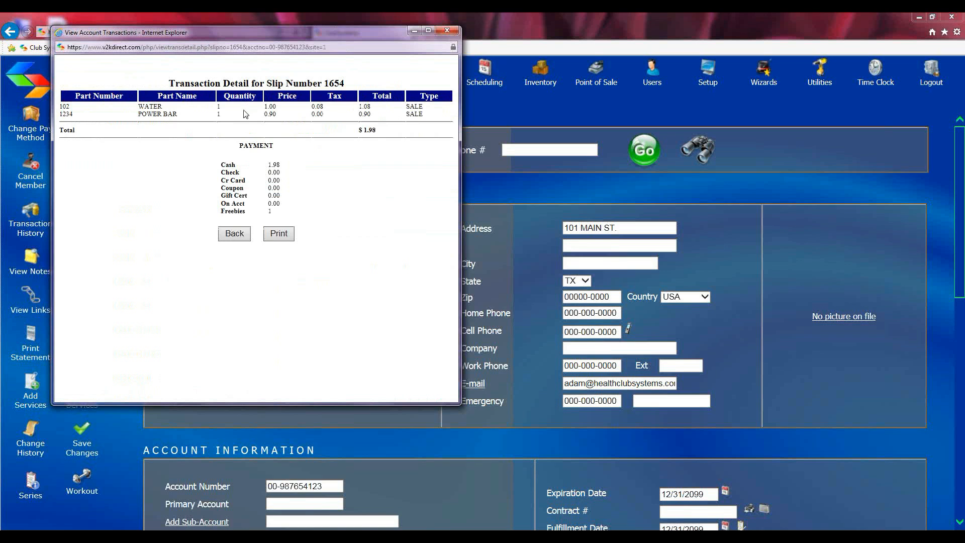
left_click(445, 30)
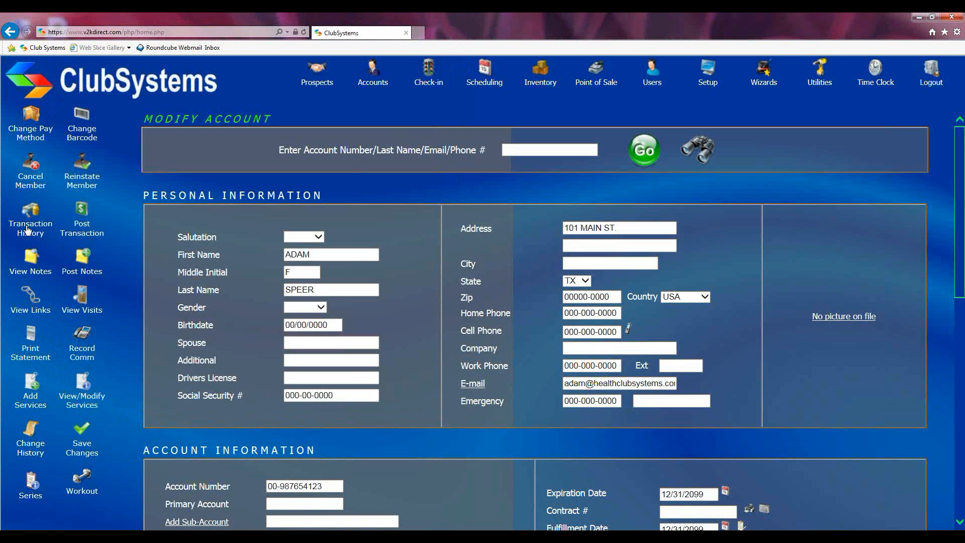
Examine the account balance and the Sale and Misc. Debit forms for posting a transaction, and return to the transaction types.
left_click(79, 214)
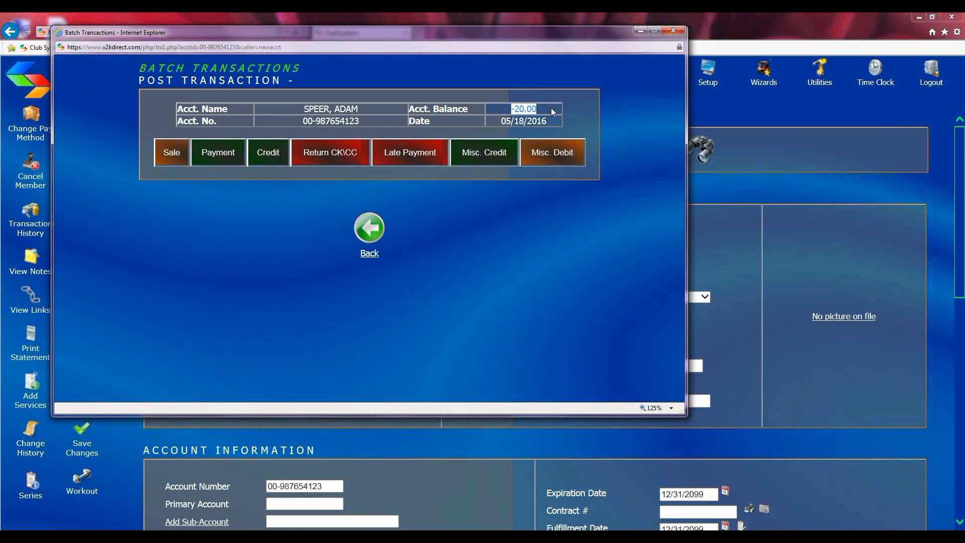
left_click(516, 201)
left_click(173, 159)
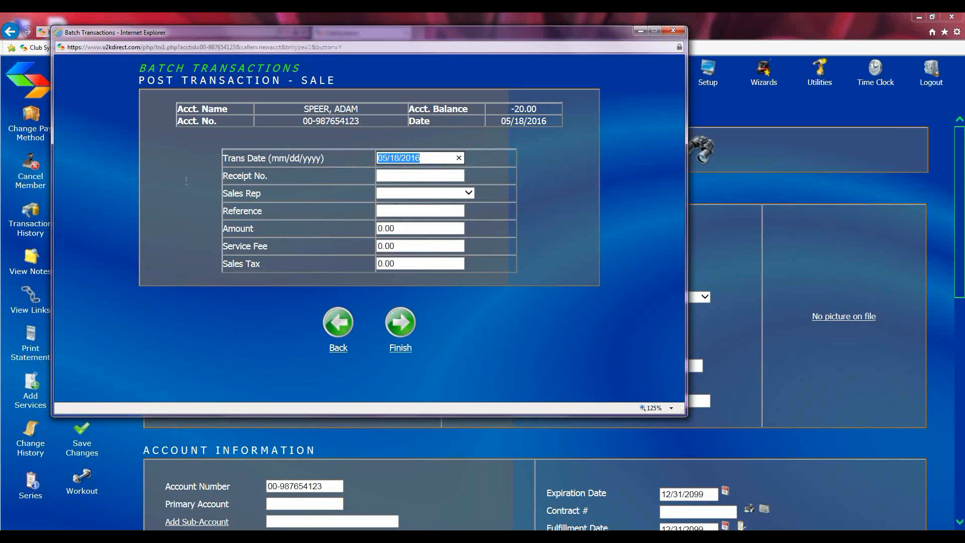
left_click(406, 228)
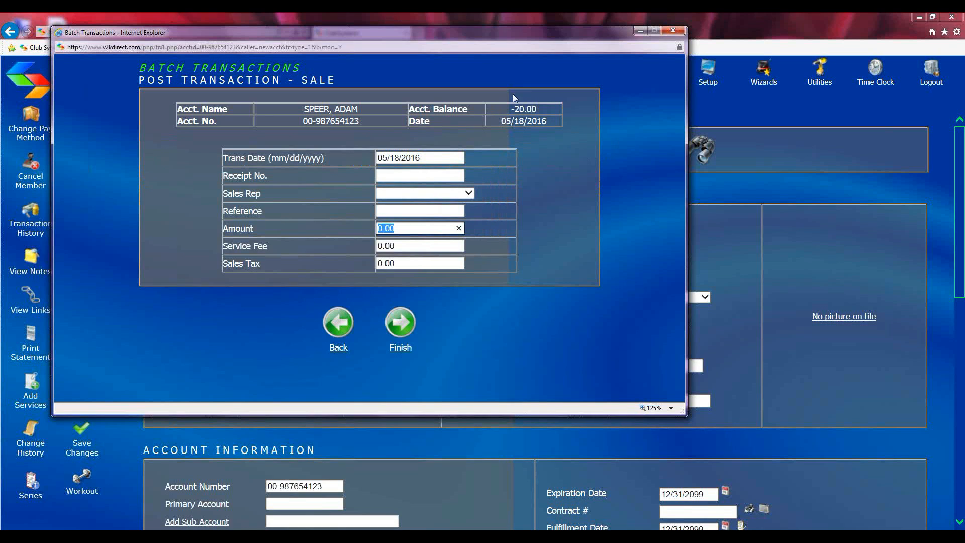
left_click(346, 324)
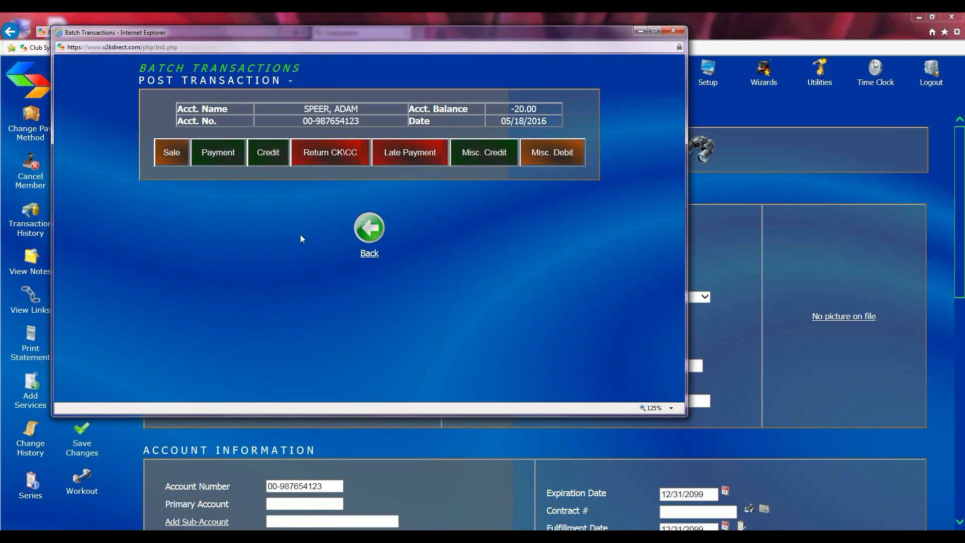
left_click(546, 154)
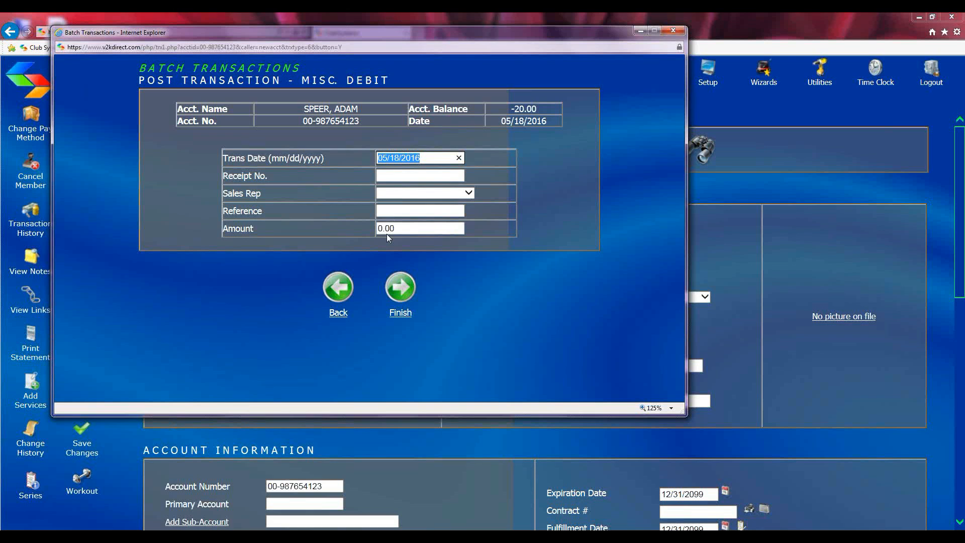
left_click(349, 285)
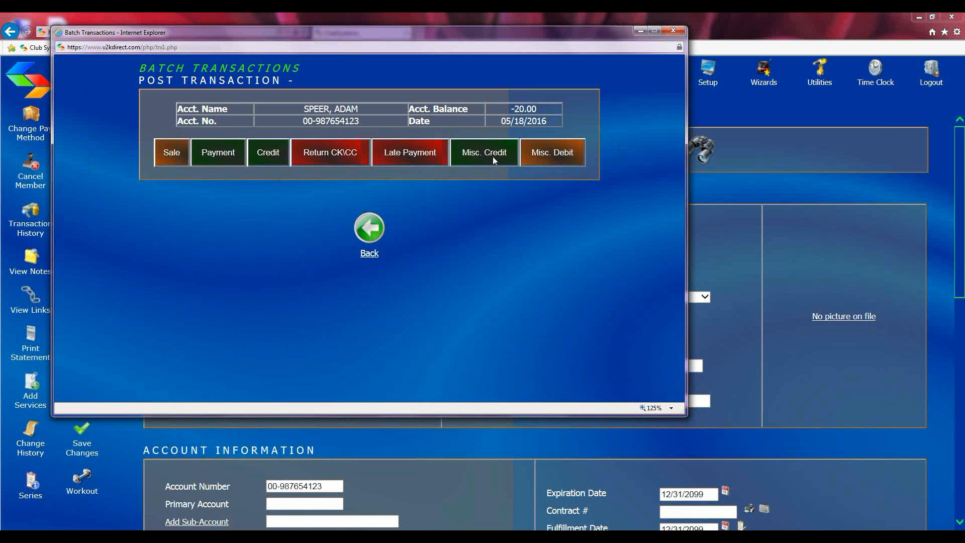
Examine the Credit posting form's reference, amount and service fee fields, and return to the transaction types.
left_click(270, 153)
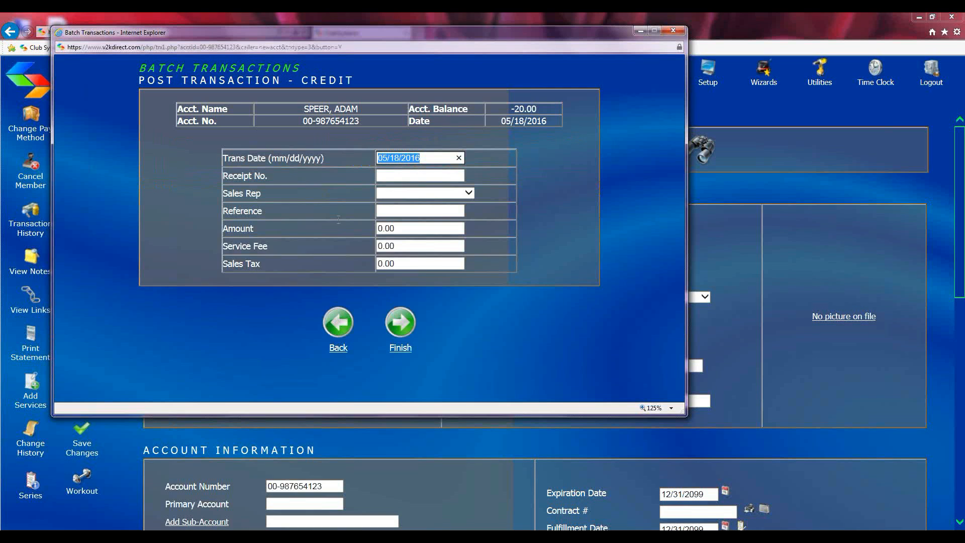
left_click(339, 229)
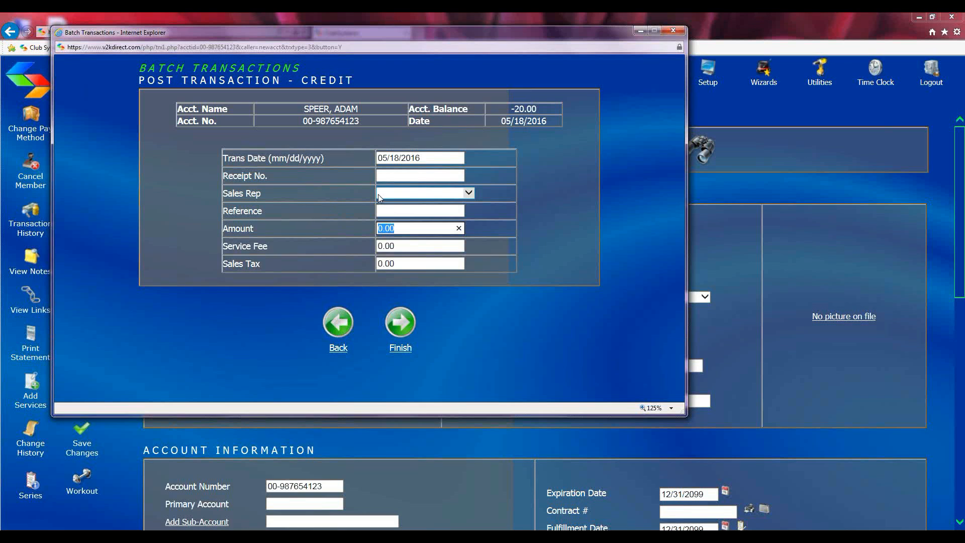
left_click(384, 212)
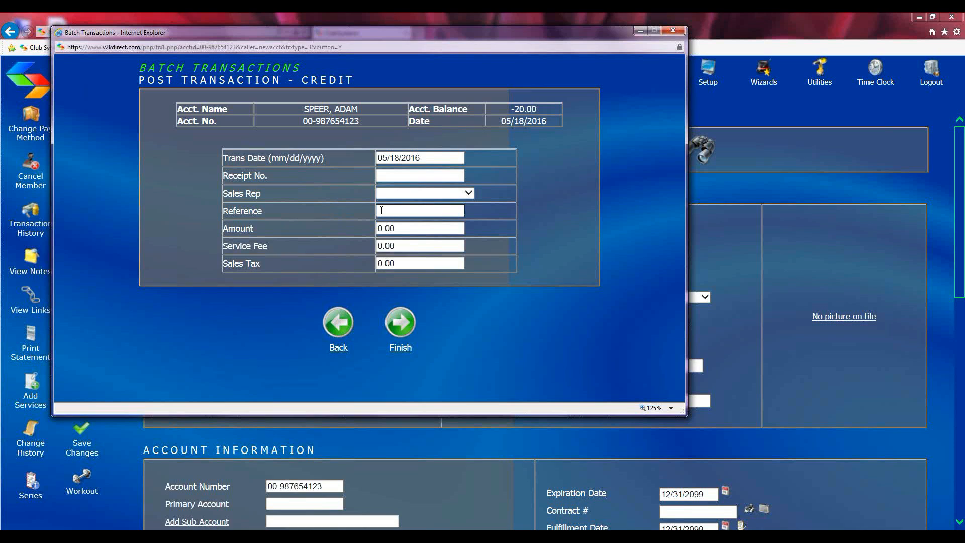
left_click(425, 228)
key("Tab")
left_click(338, 324)
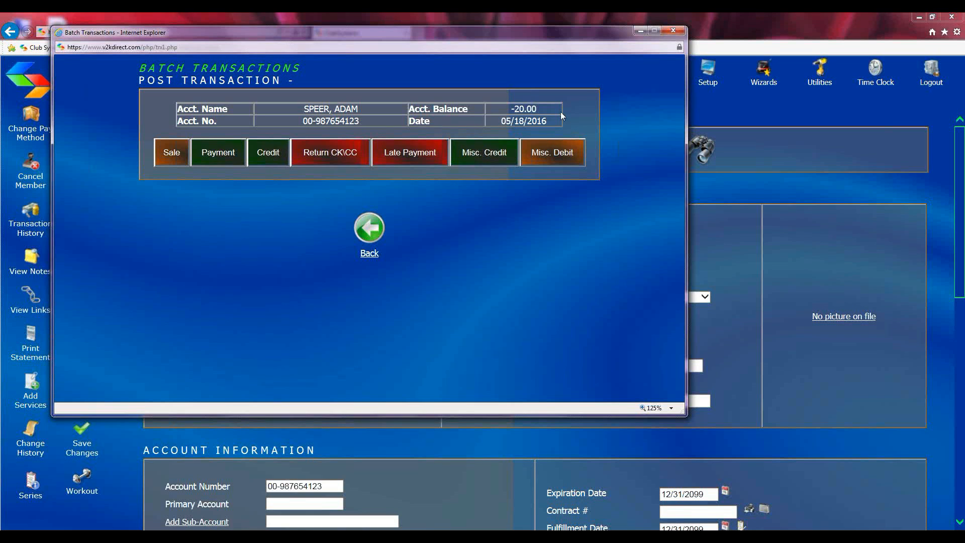
Examine the Payment posting form's receipt number, reference and amount fields, and return to the transaction types.
left_click(216, 157)
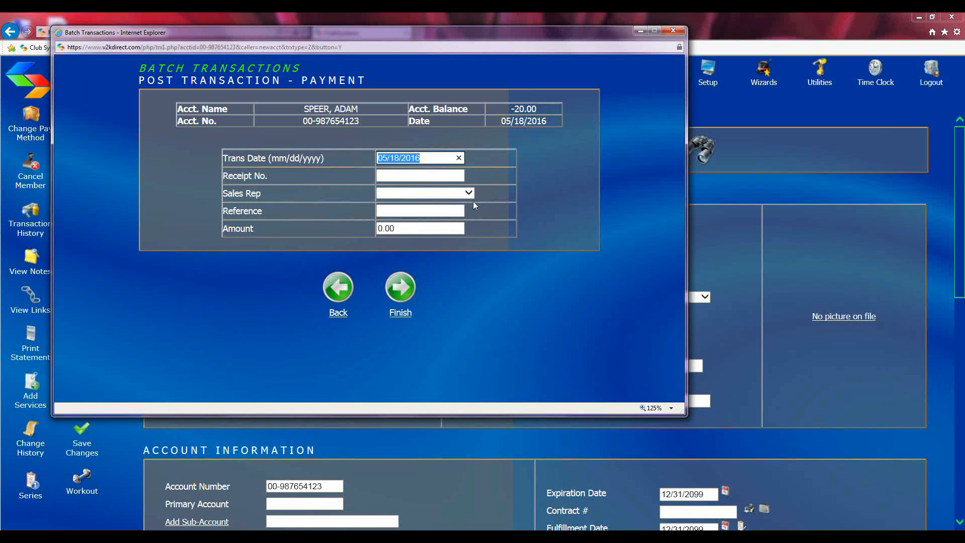
left_click(391, 175)
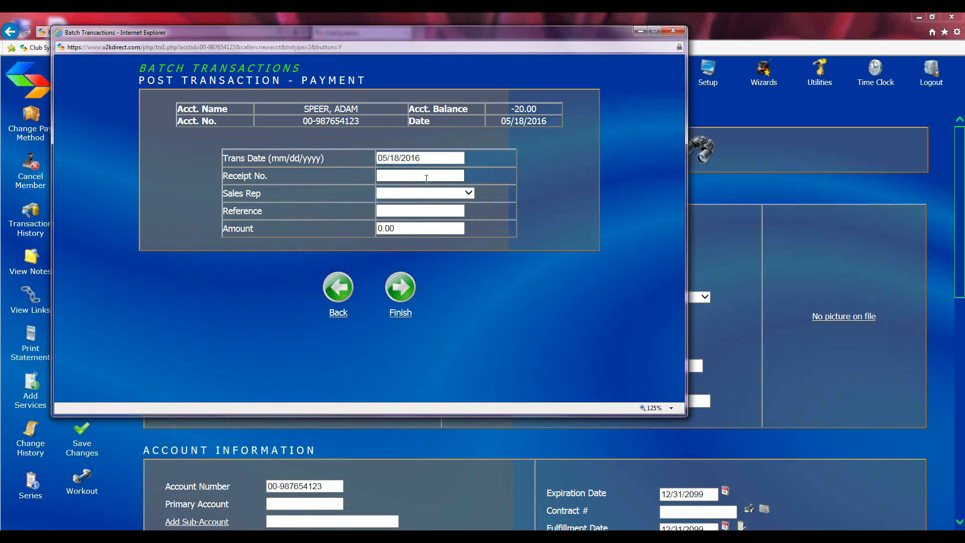
left_click(382, 211)
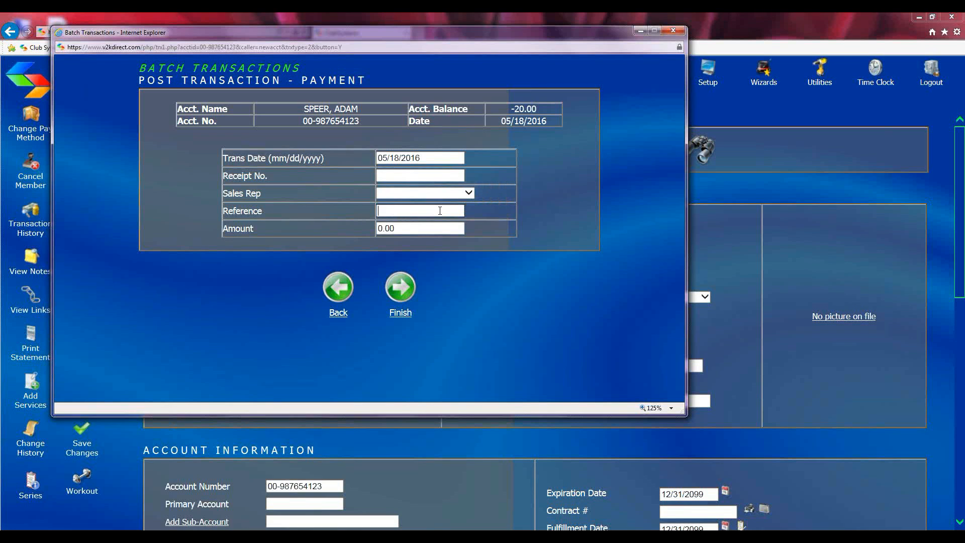
key("Tab")
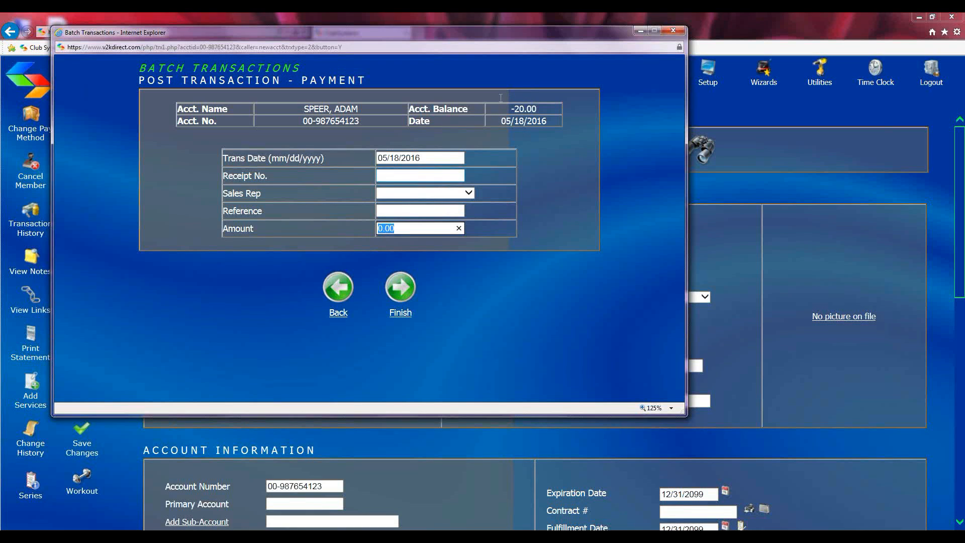
left_click(339, 286)
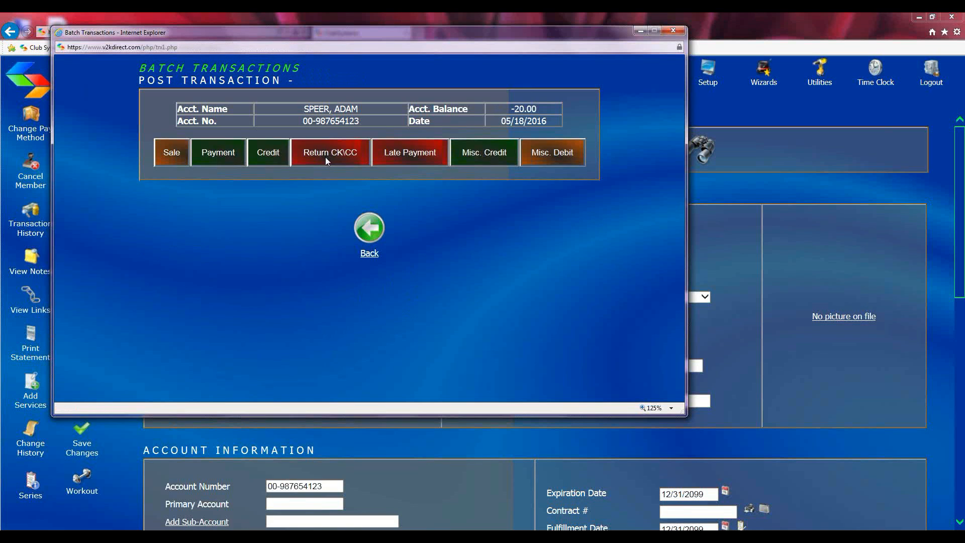
Examine the Returned Check/Credit Card form's receipt number, reference, amount and service fee fields, and return to the transaction types.
left_click(349, 163)
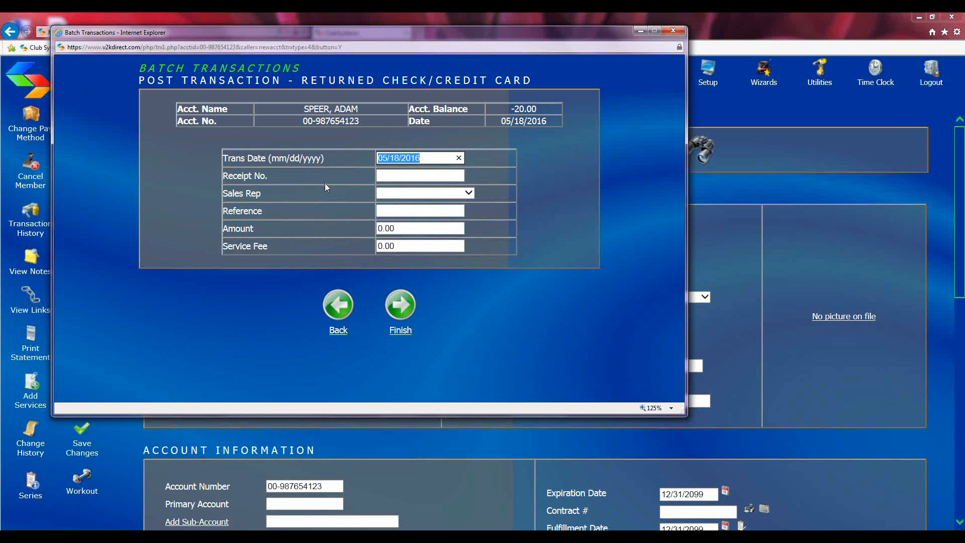
left_click(397, 175)
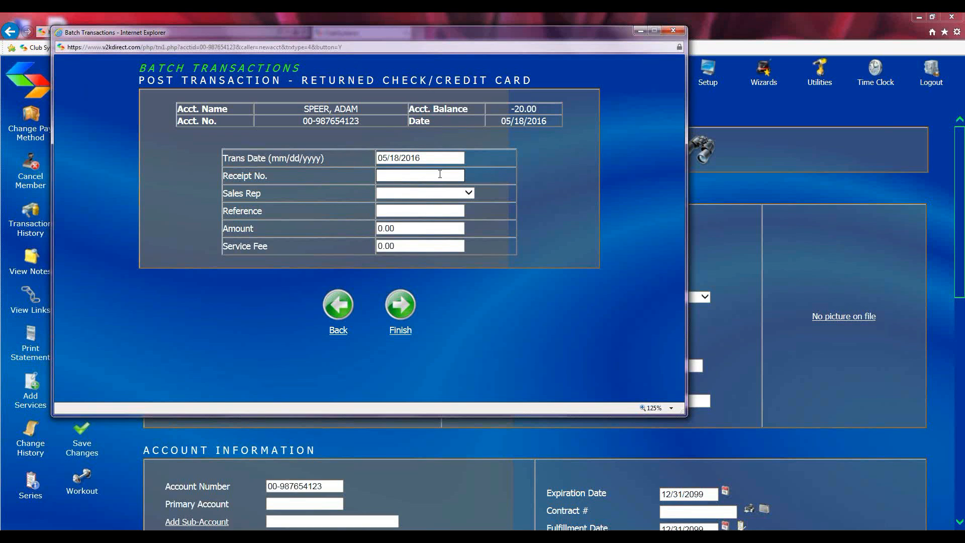
left_click(402, 211)
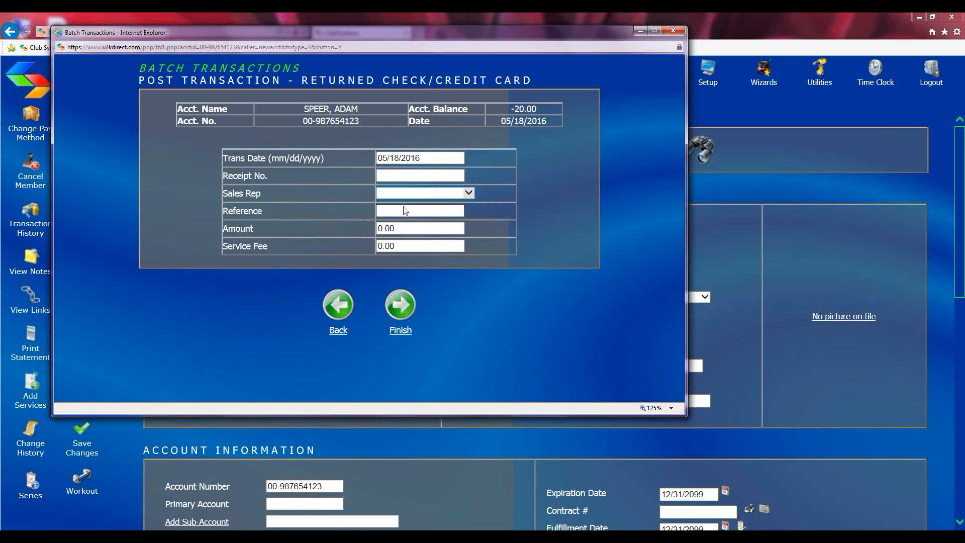
left_click(394, 229)
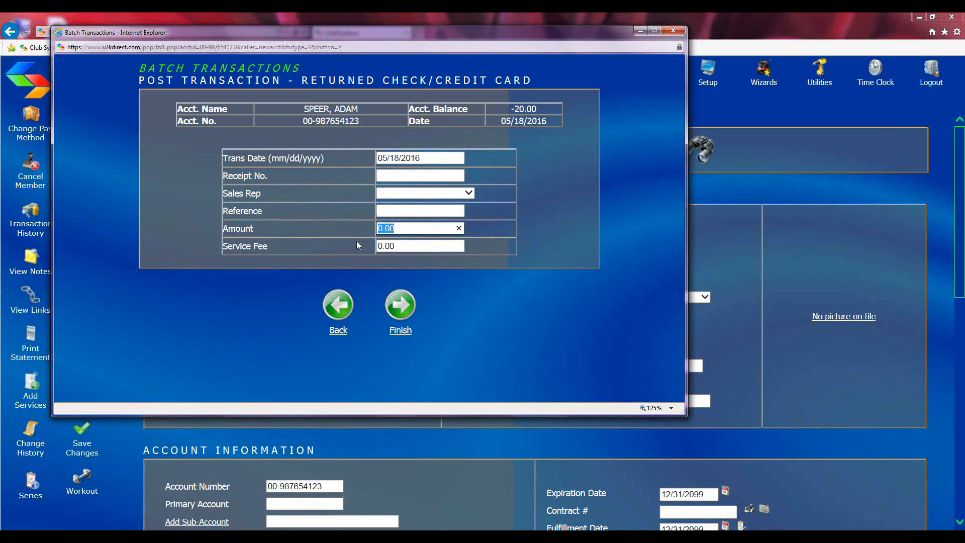
left_click(407, 246)
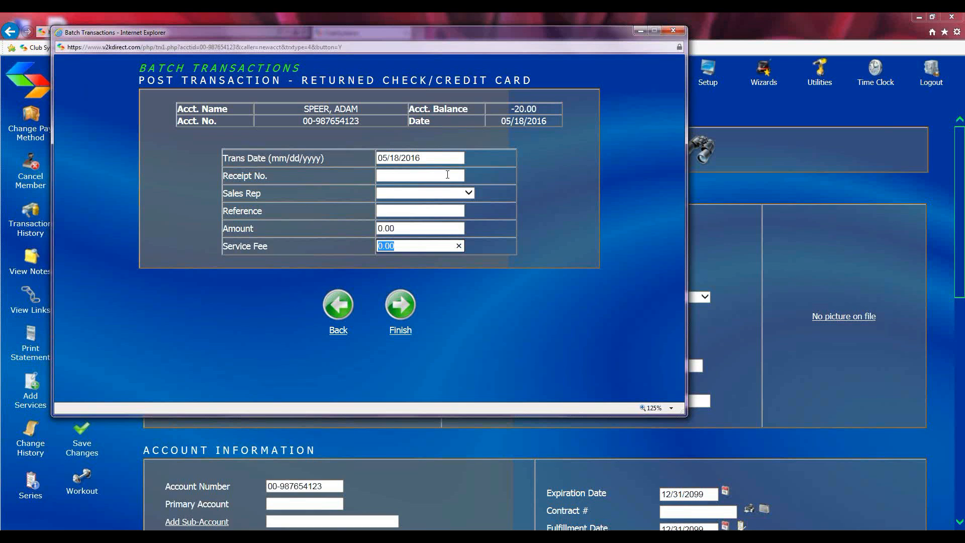
left_click(343, 299)
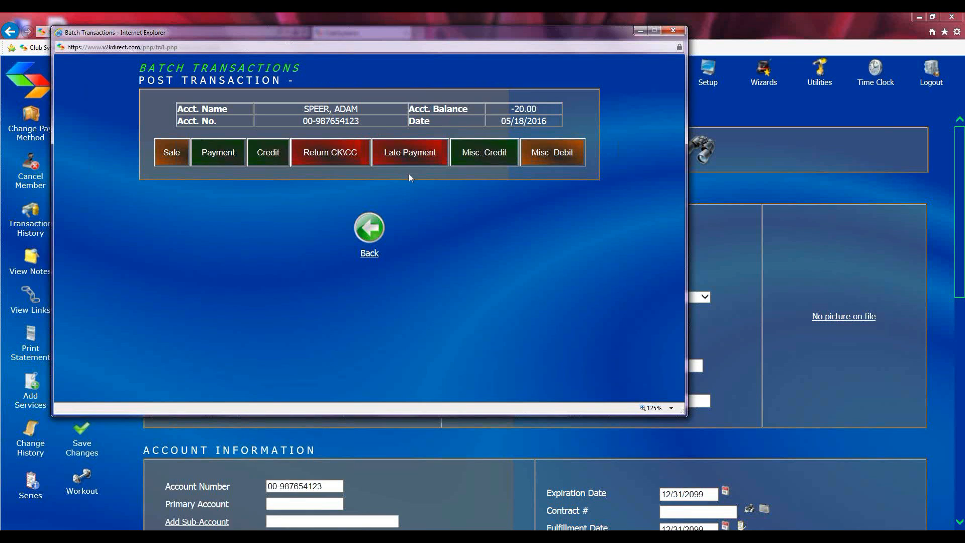
Examine the Late Payment Fee form's transaction date and amount fields, and leave transaction posting for the member account.
left_click(409, 155)
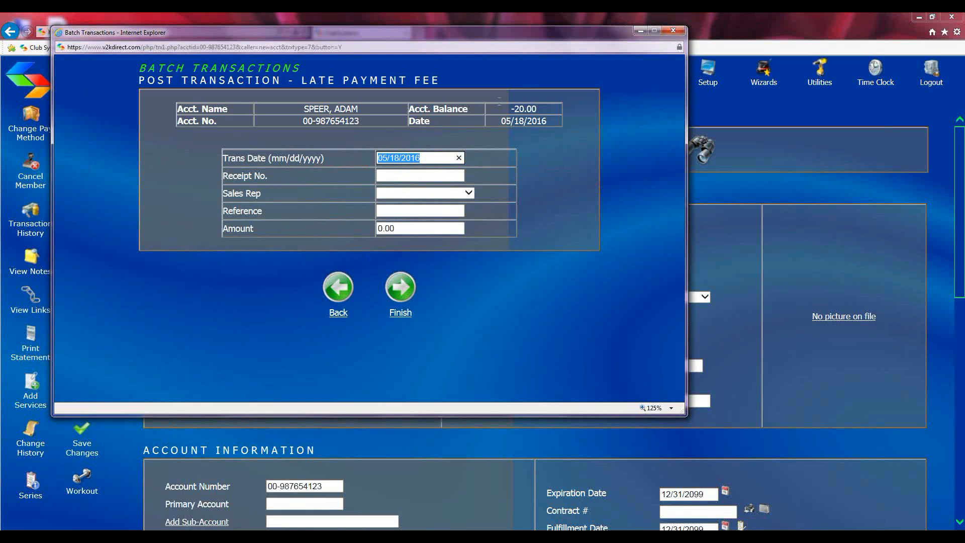
left_click(401, 230)
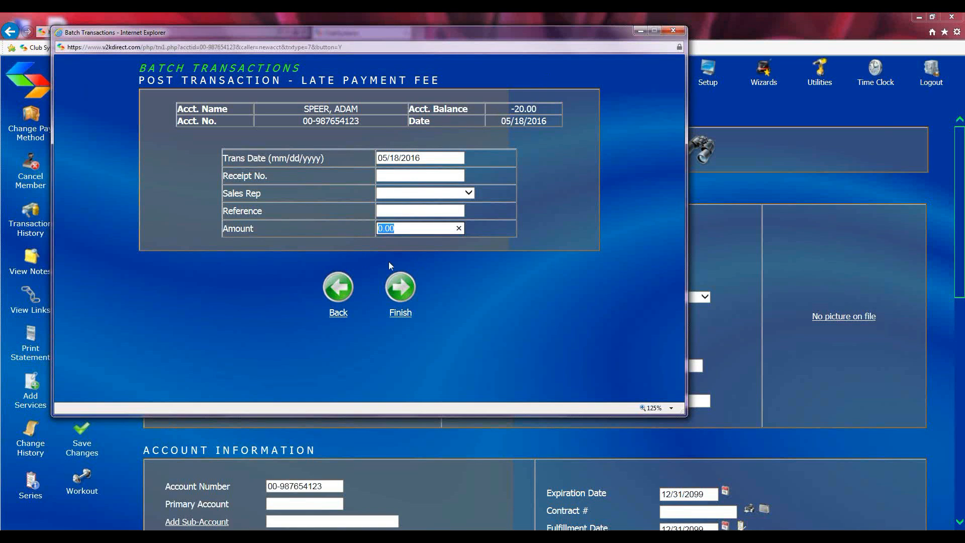
left_click(333, 288)
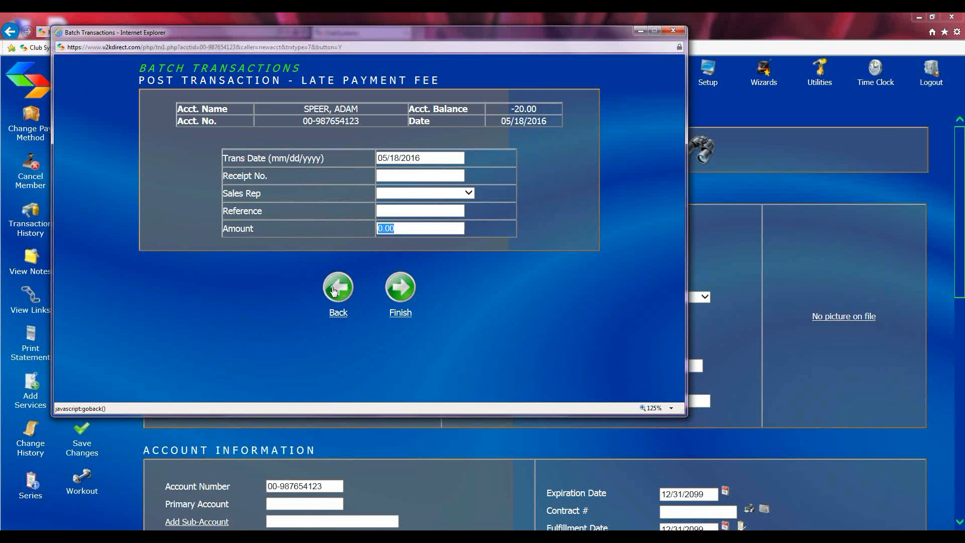
left_click(359, 254)
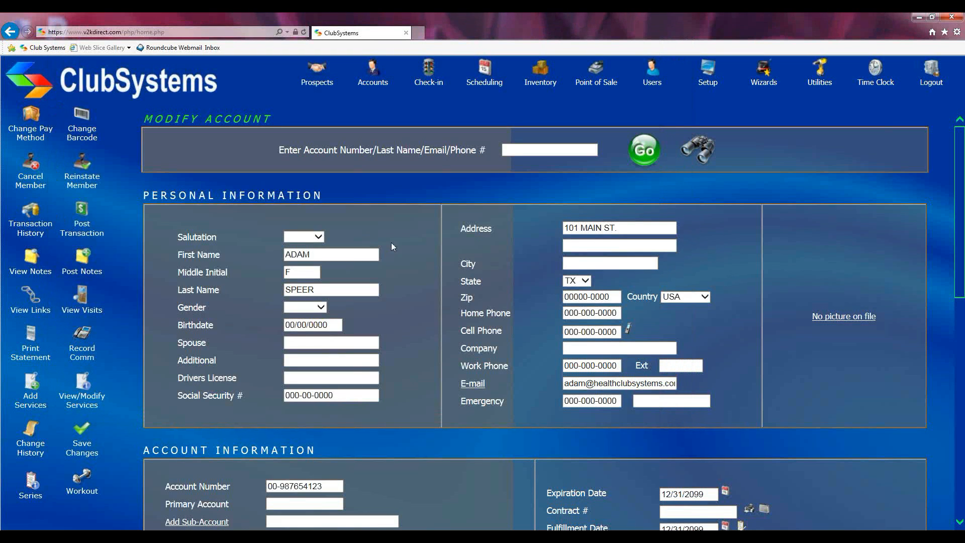
View the account's notes, and examine the subject and text fields for posting a new note without posting one.
left_click(31, 258)
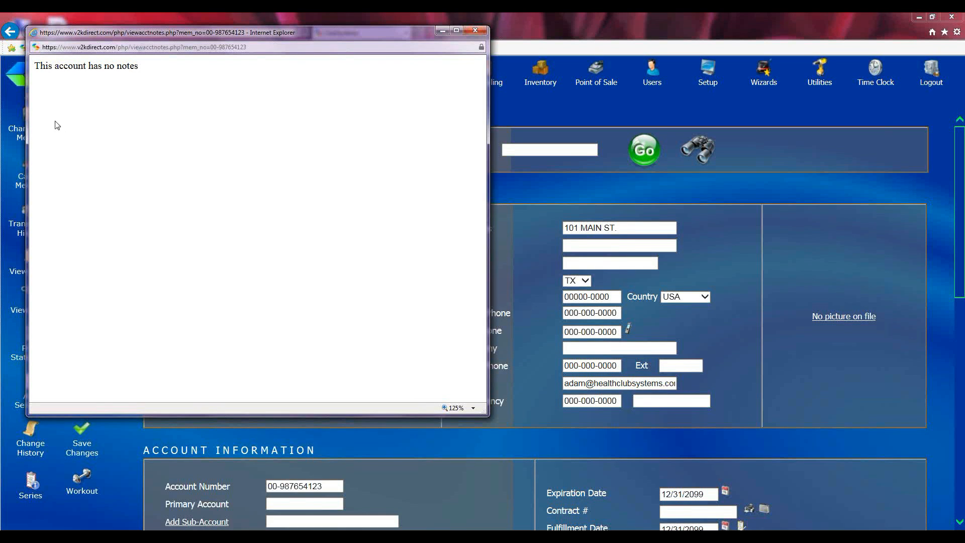
left_click(473, 33)
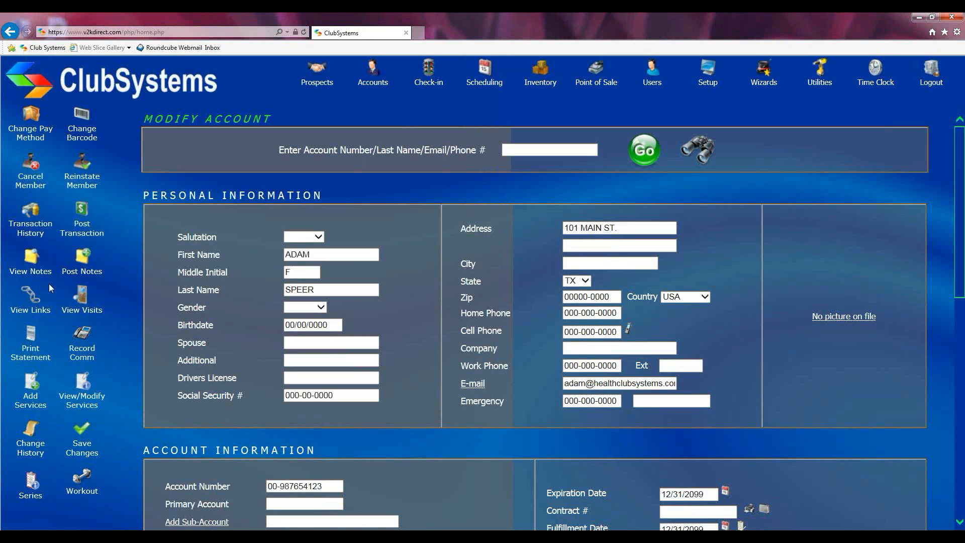
left_click(84, 250)
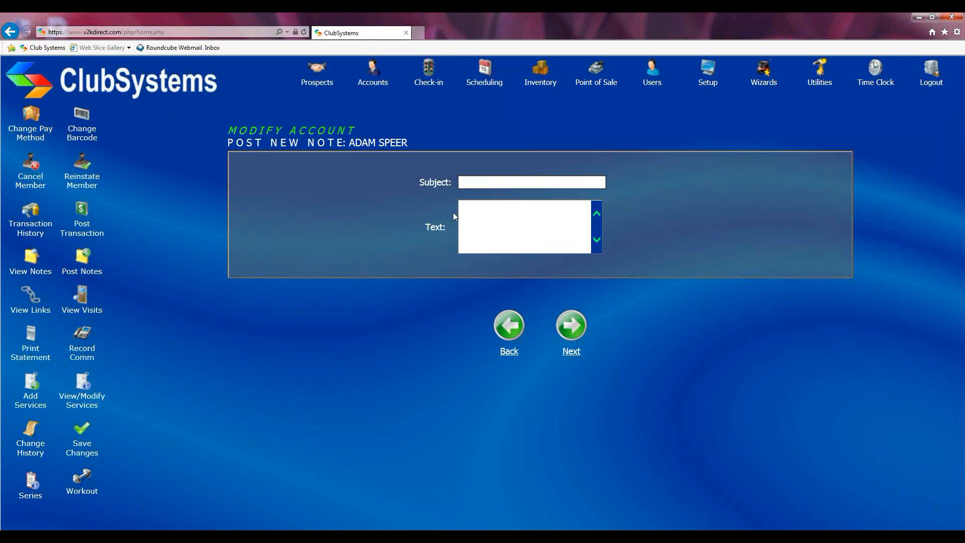
left_click(509, 326)
View the member's linked accounts and visit records, closing each report.
left_click(29, 298)
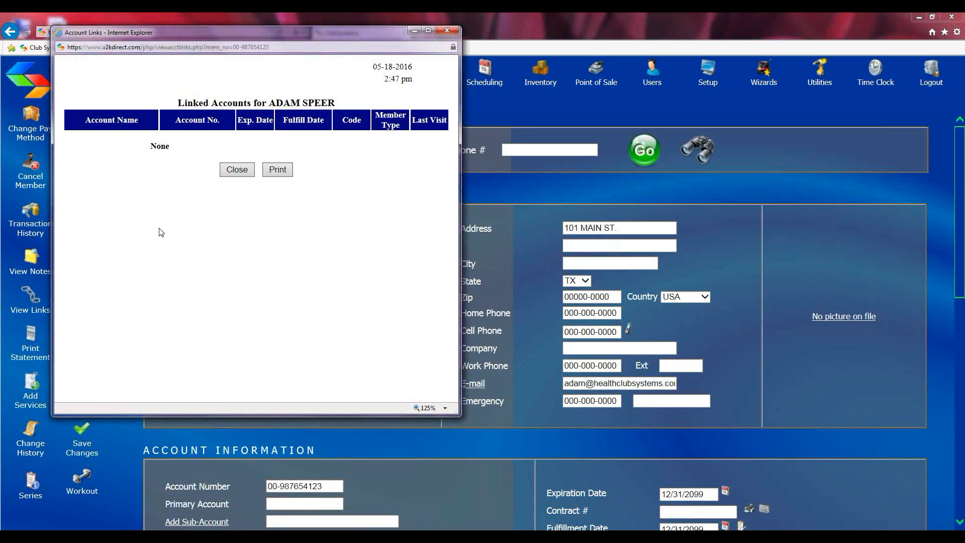
left_click(236, 170)
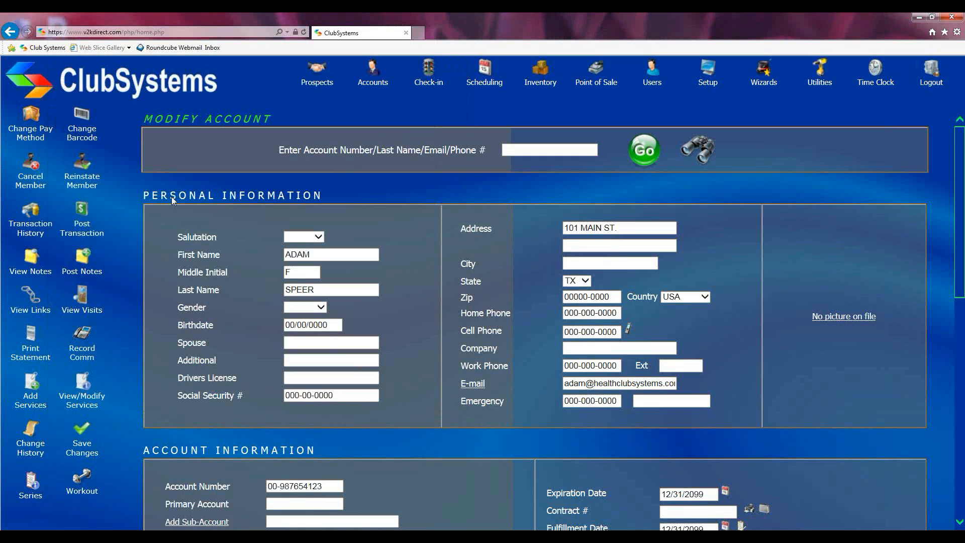
left_click(81, 295)
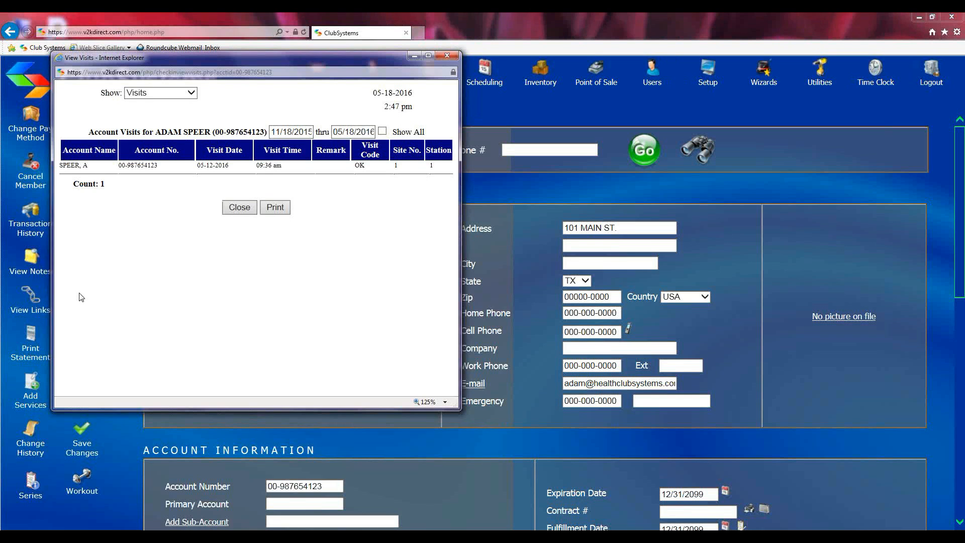
left_click(443, 54)
Examine the member's printable statement, including the member details, account number, transaction lines and balance due, and close it.
left_click(28, 335)
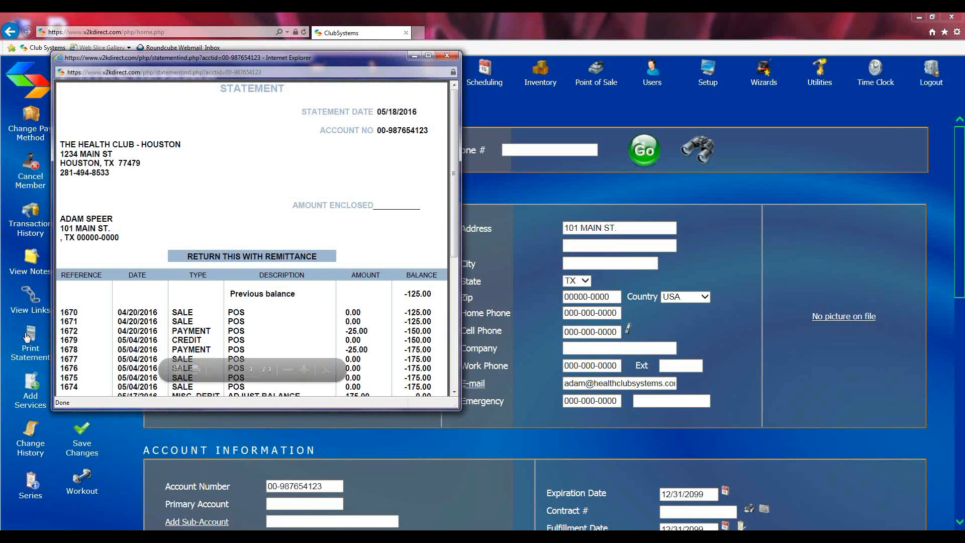
scroll(120, 275, "down", 3)
scroll(120, 274, "down", 2)
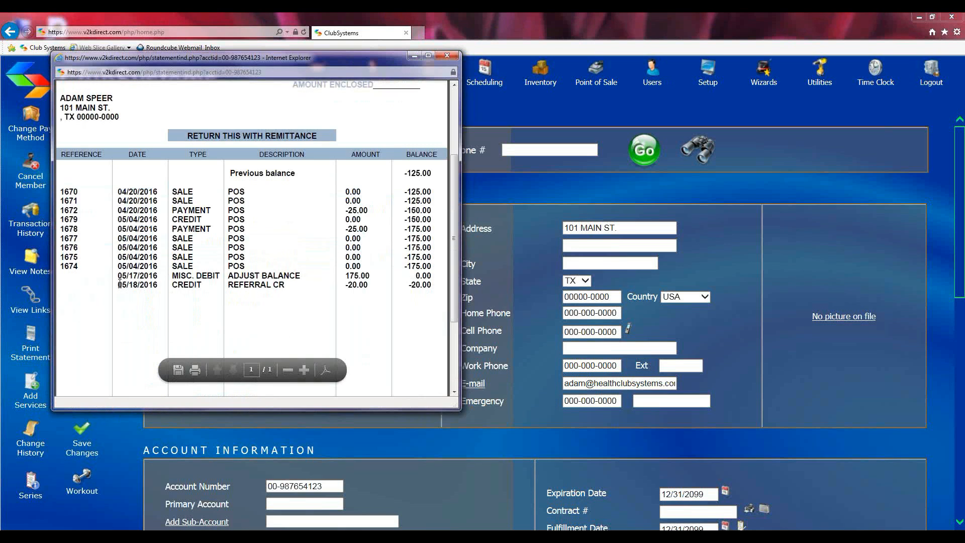
scroll(121, 294, "down", 4)
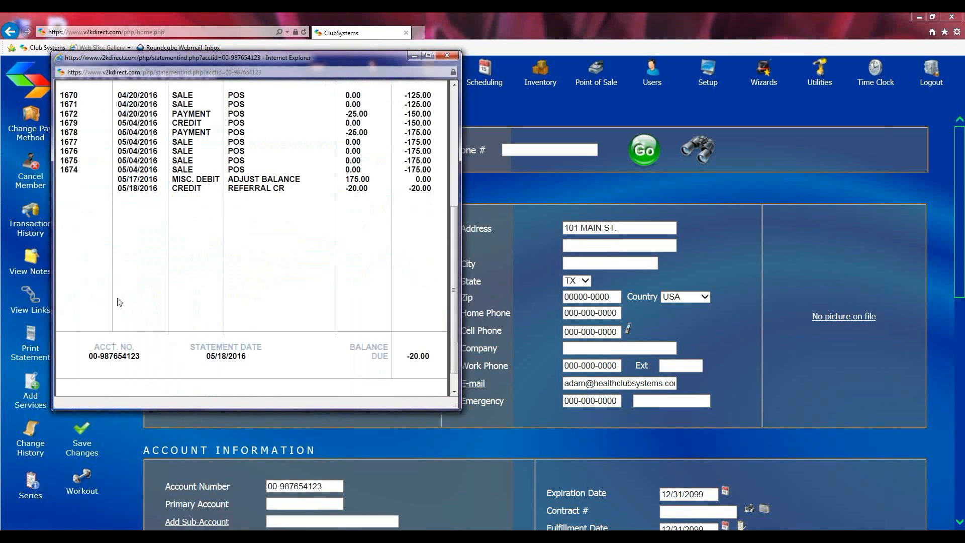
scroll(117, 305, "up", 8)
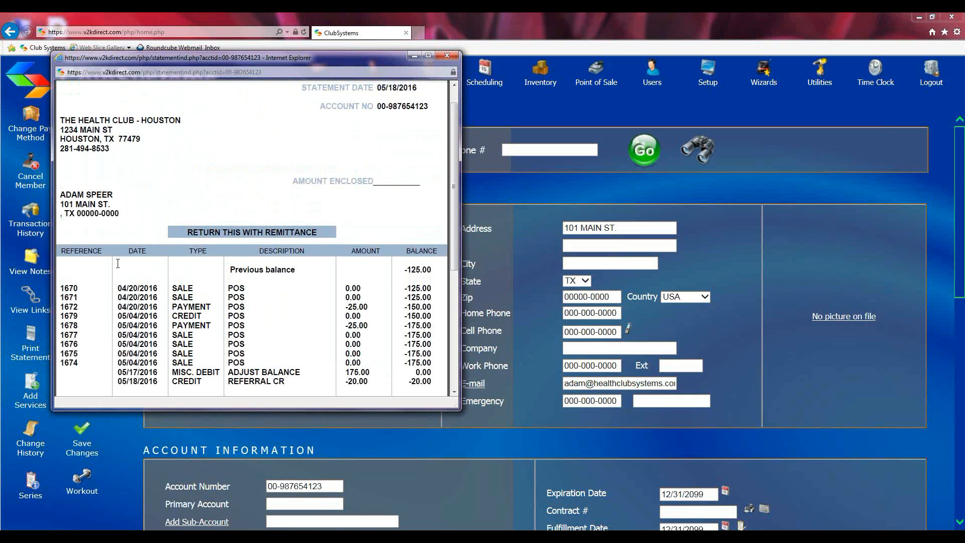
left_click_drag(62, 115, 125, 226)
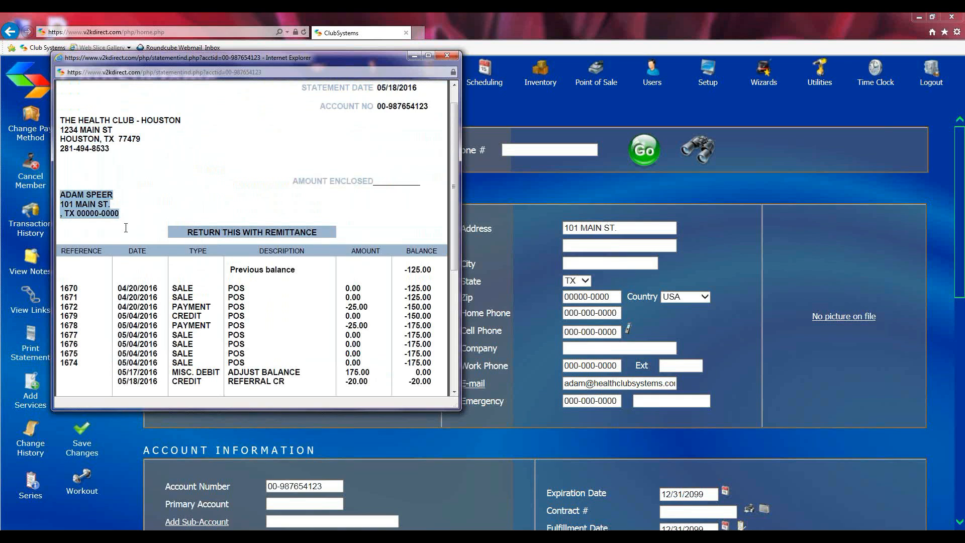
left_click_drag(369, 108, 413, 110)
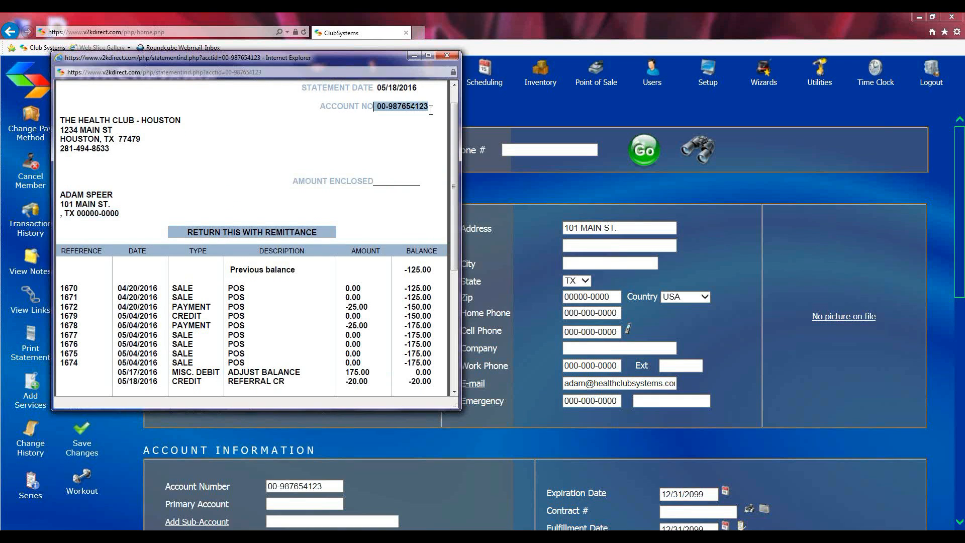
scroll(296, 236, "down", 1)
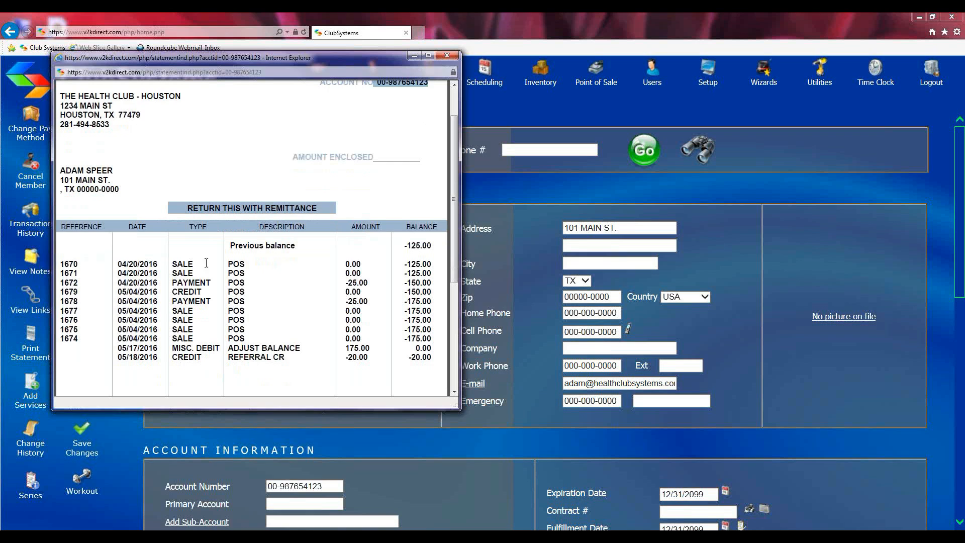
scroll(319, 337, "down", 6)
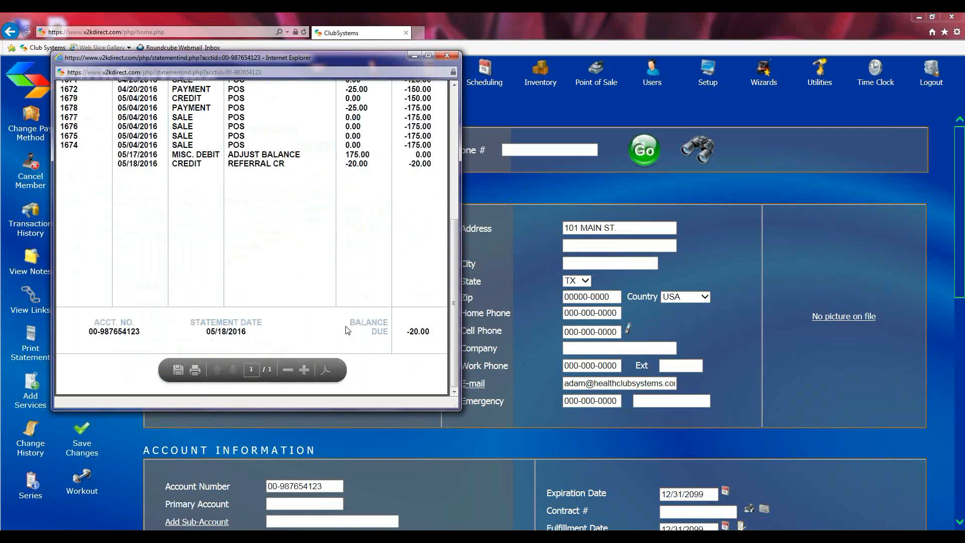
left_click_drag(406, 332, 440, 338)
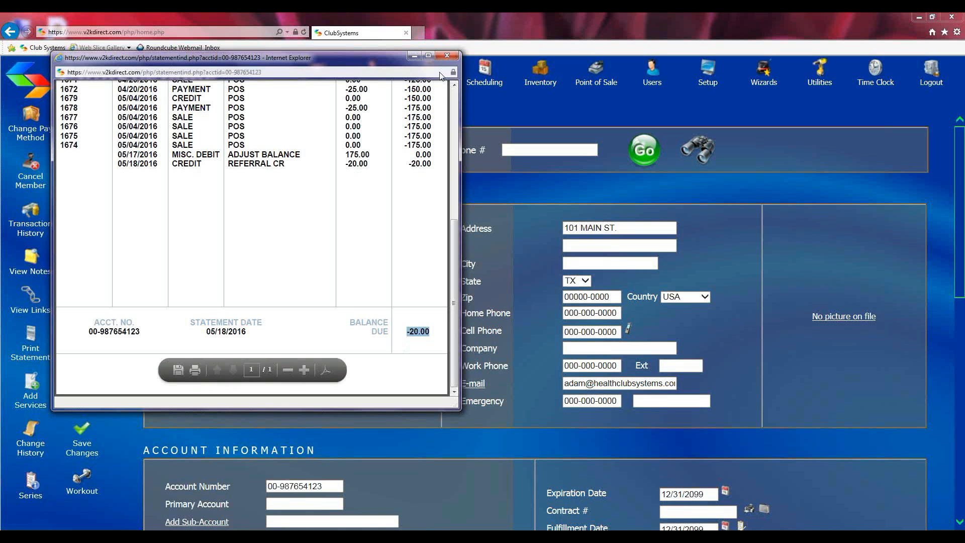
left_click(447, 56)
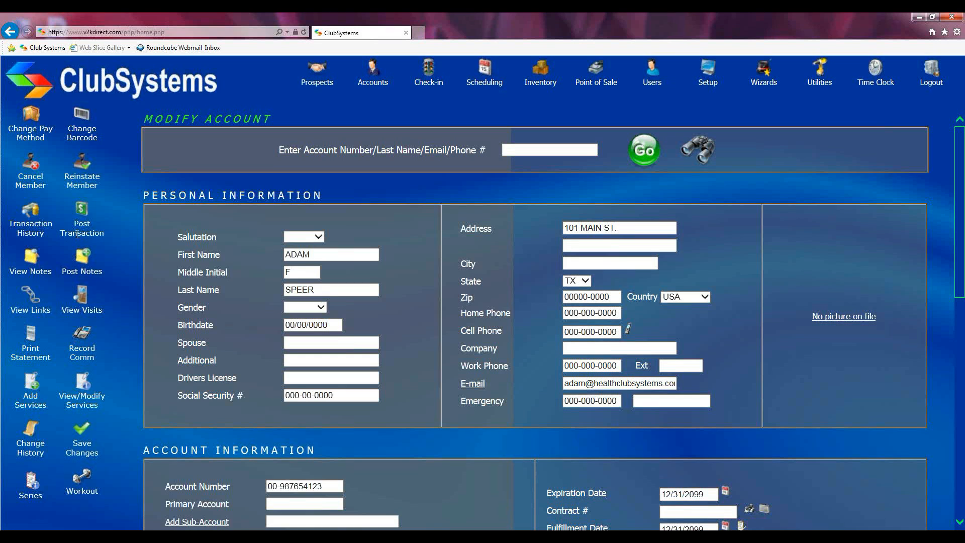
Examine the Record Communications form's employee, call initiated and notes fields, and cancel without recording a call.
left_click(83, 337)
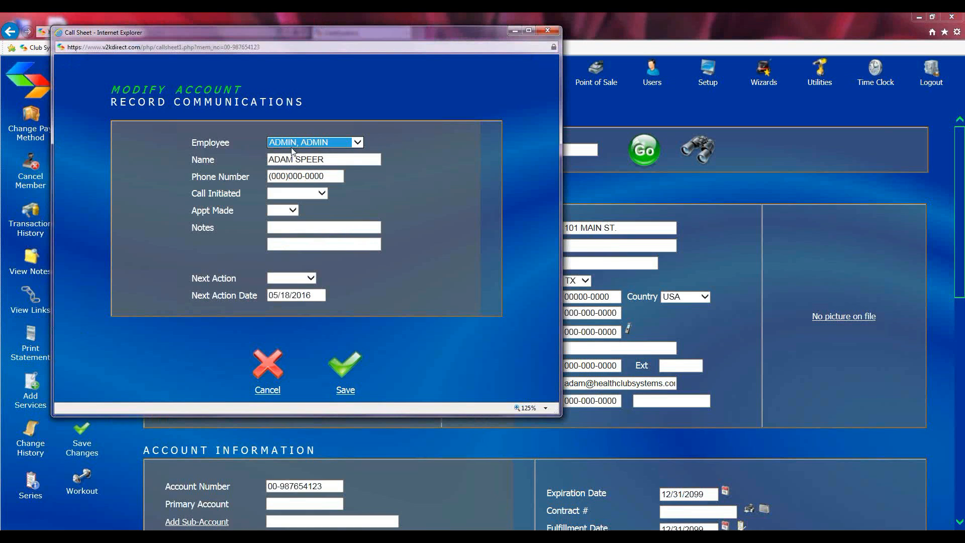
left_click(324, 194)
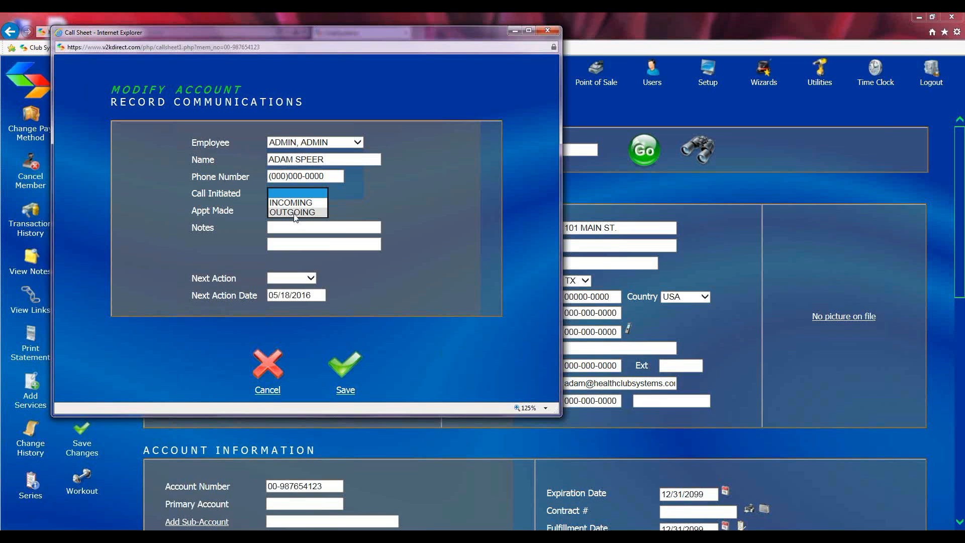
left_click(286, 226)
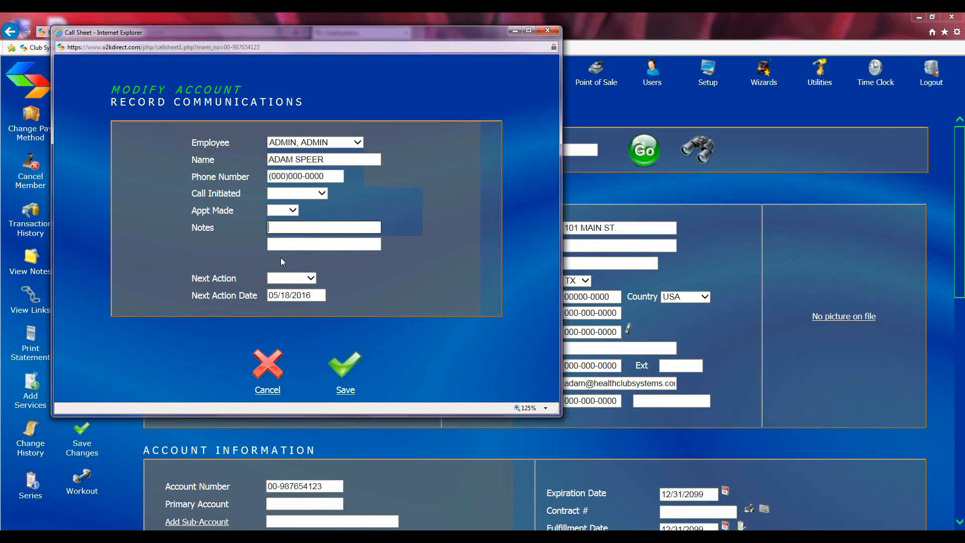
left_click(270, 366)
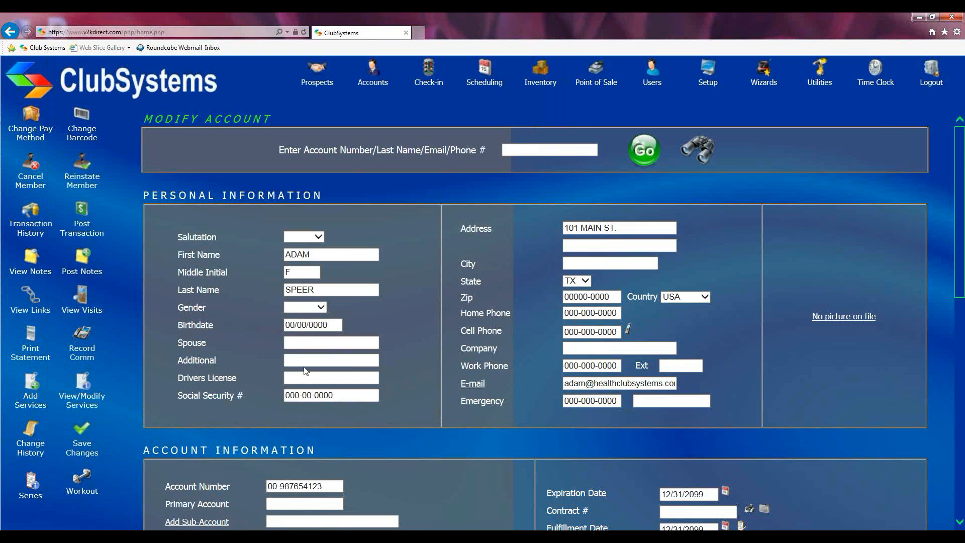
Select the CHILDCARE additional service for the account and set its start month to June.
left_click(31, 387)
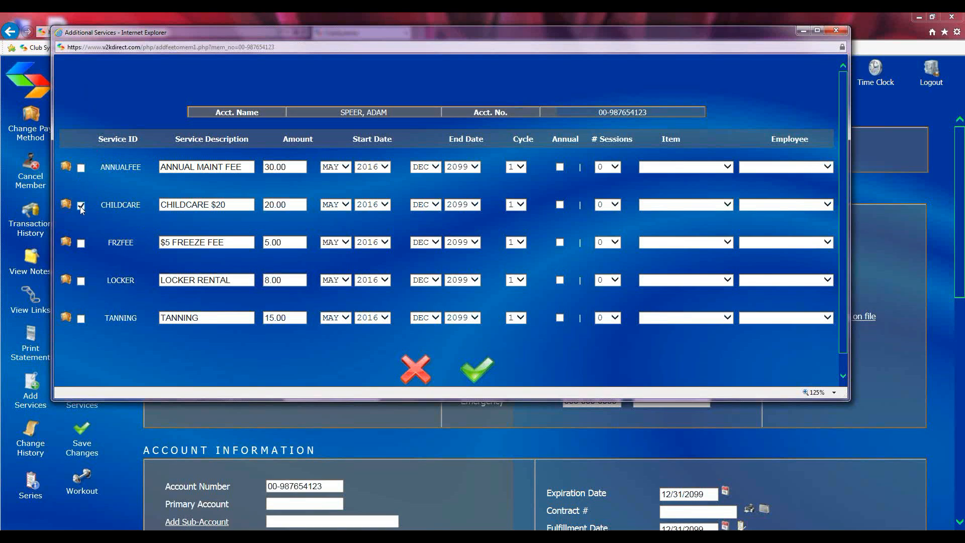
left_click_drag(299, 206, 254, 204)
left_click(343, 206)
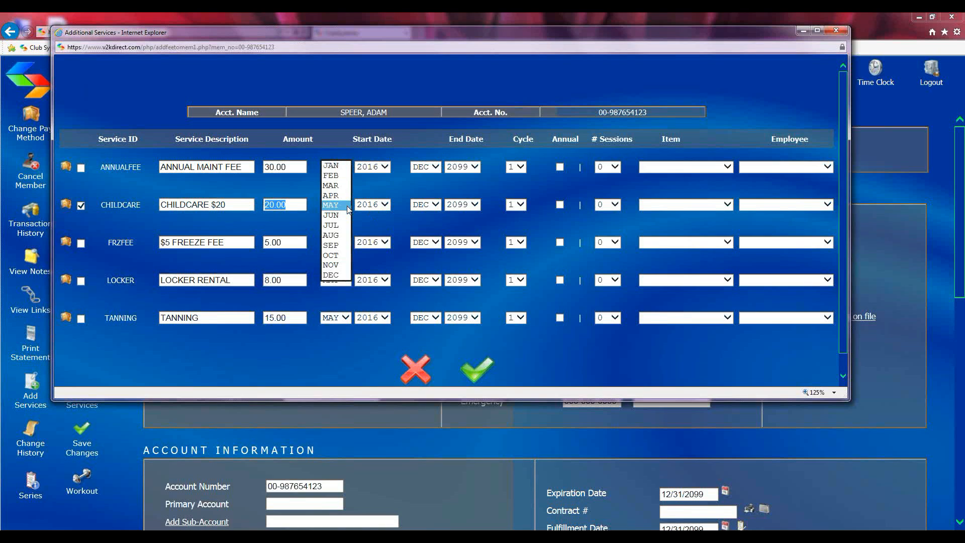
left_click(338, 215)
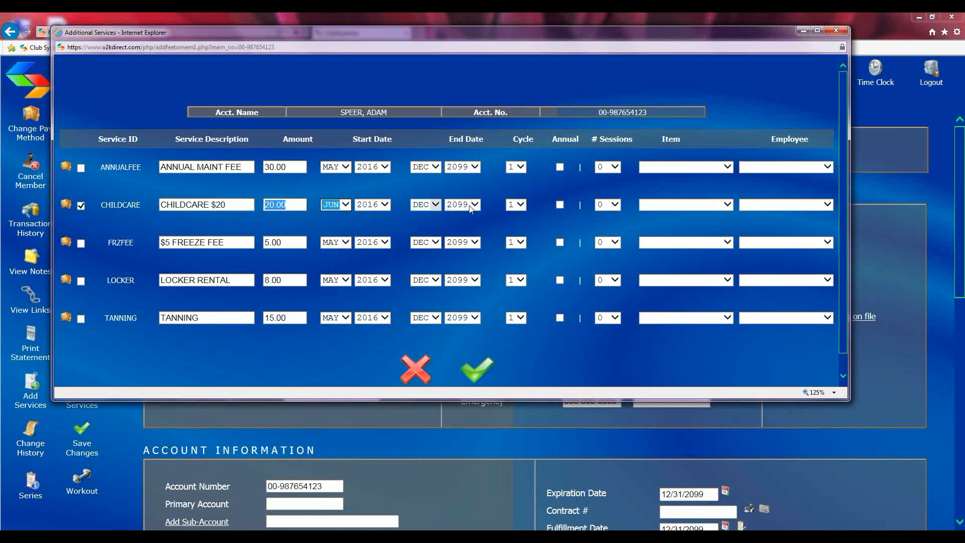
Set the CHILDCARE service's end date to August 2016.
left_click(434, 204)
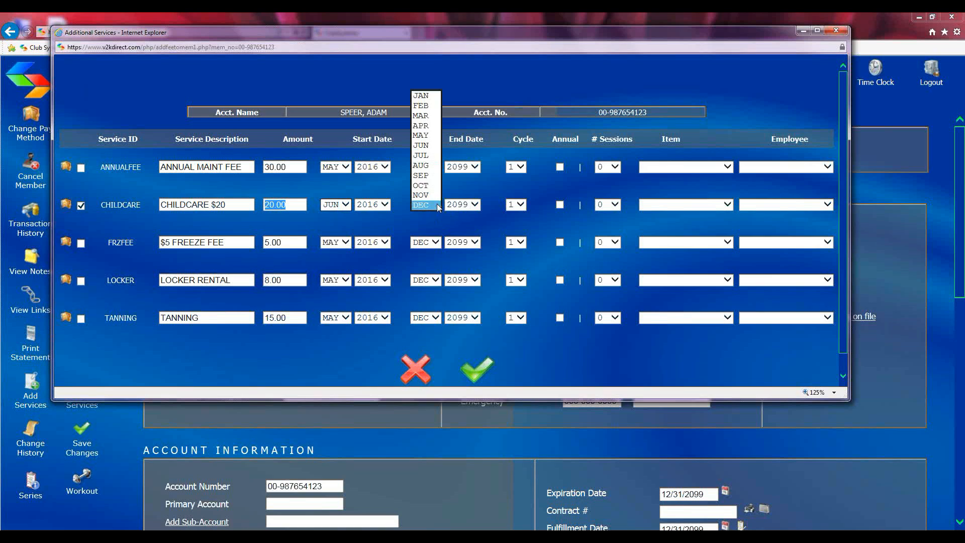
left_click(422, 164)
left_click(472, 205)
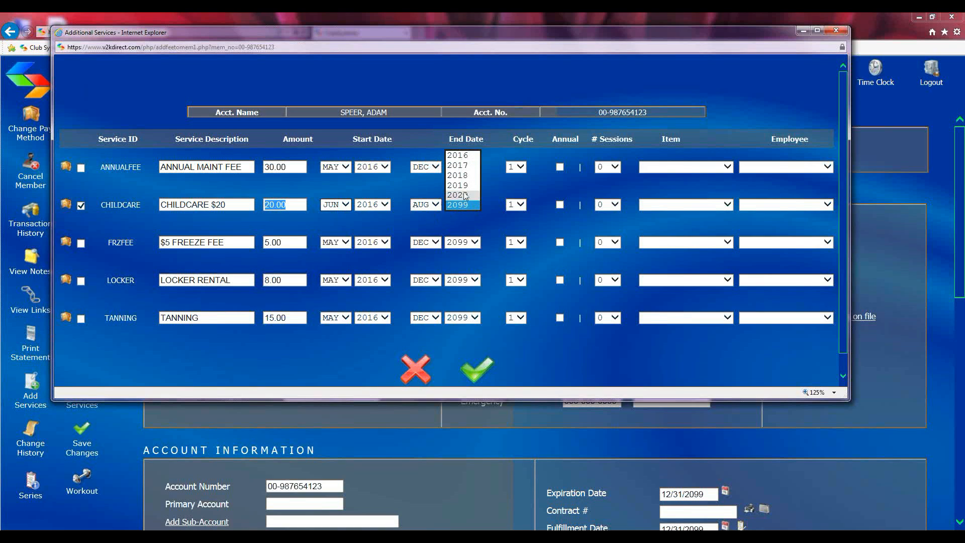
left_click(458, 154)
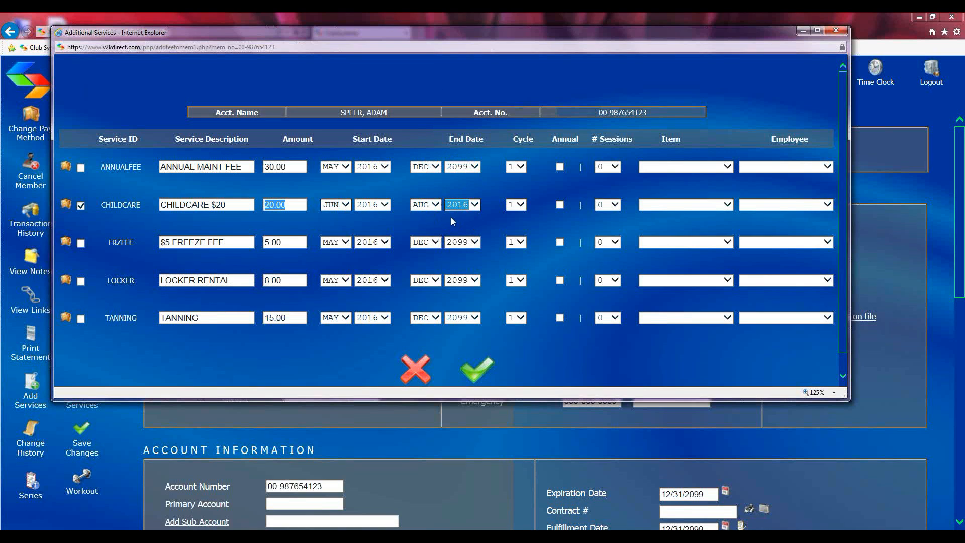
Set the CHILDCARE service's end date to December 2099 and save the additional service to the account.
left_click(435, 204)
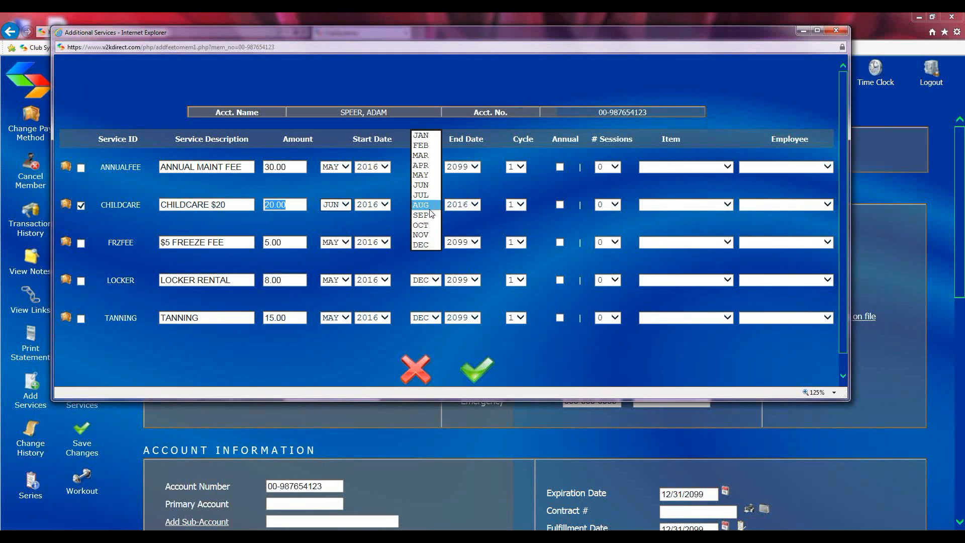
left_click(426, 245)
left_click(467, 206)
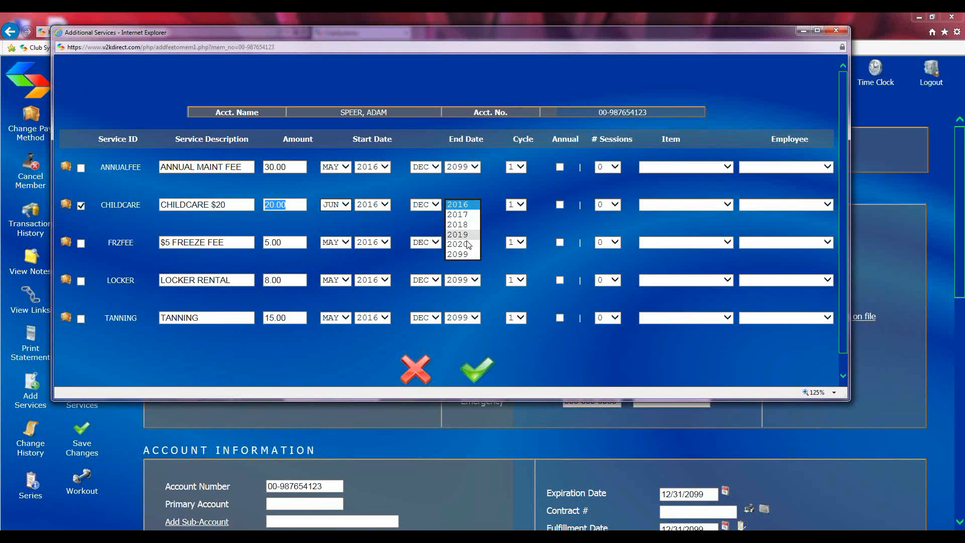
left_click(461, 254)
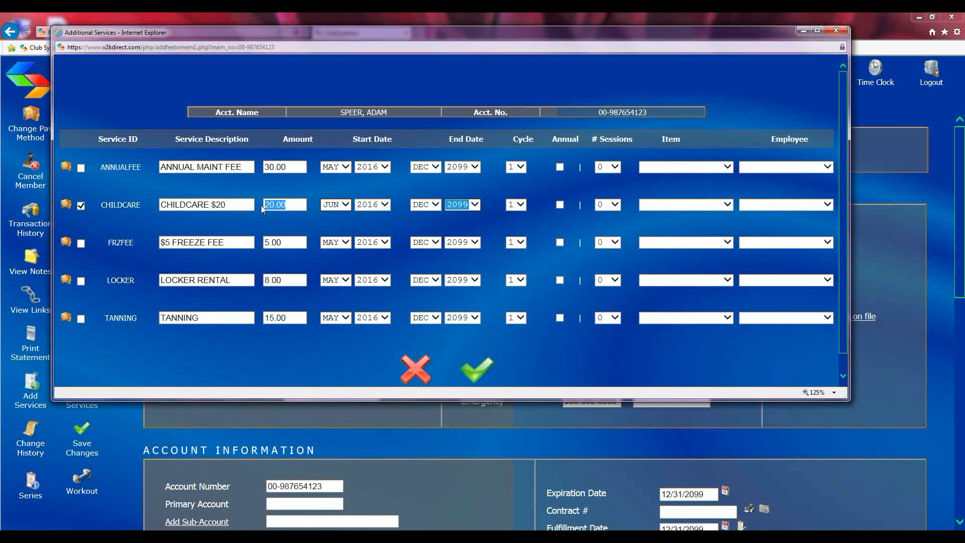
scroll(274, 209, "down", 1)
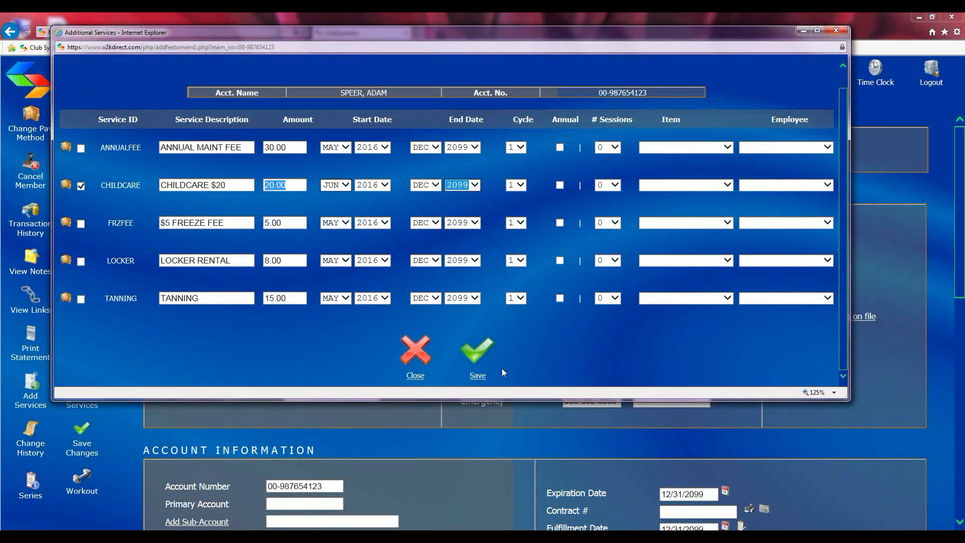
left_click(477, 358)
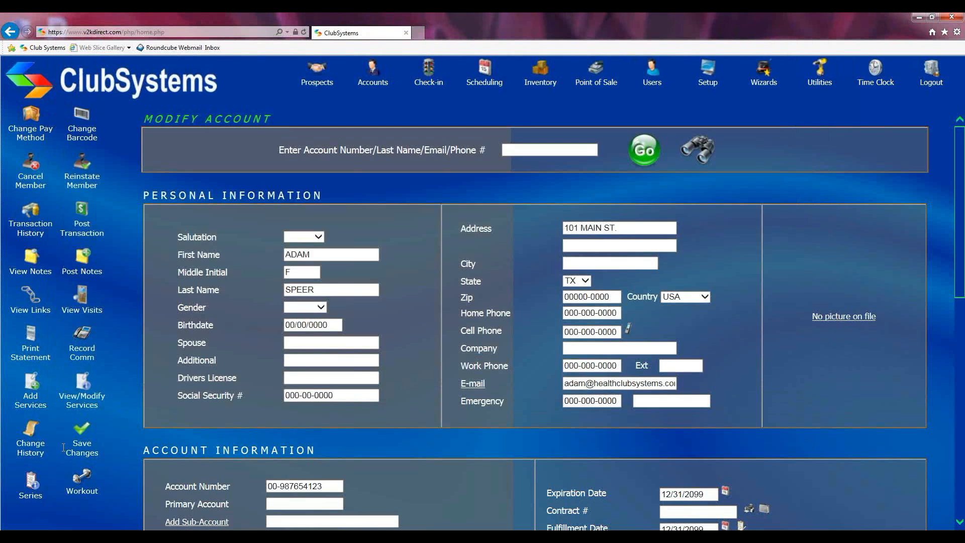
Save the account changes, open the existing additional services, and set the CHILDCARE service's end date to June 2016.
left_click(81, 431)
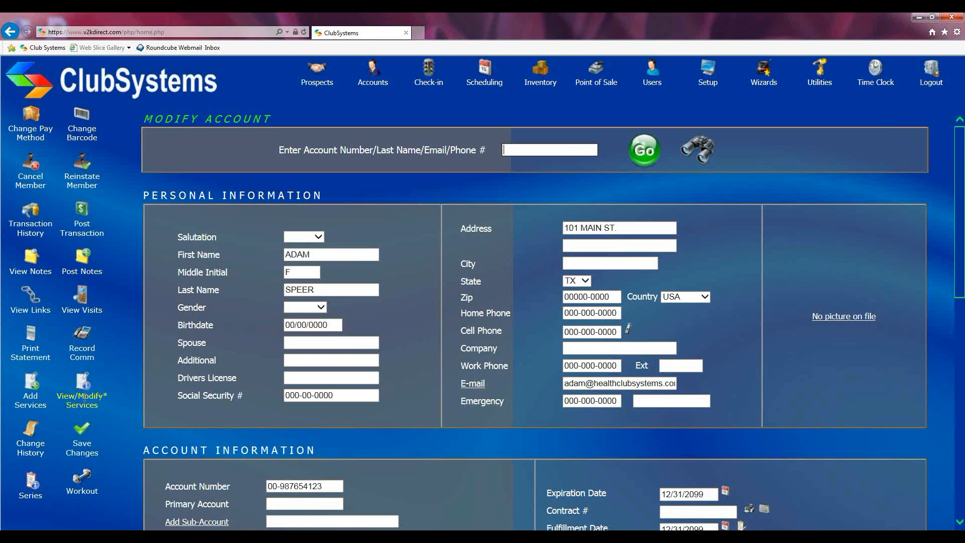
left_click(83, 383)
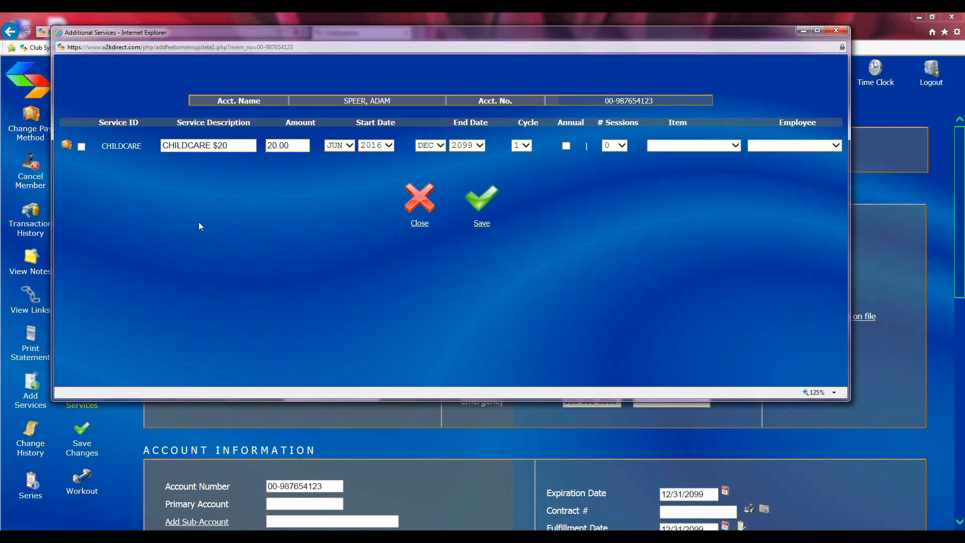
double_click(280, 146)
left_click(431, 146)
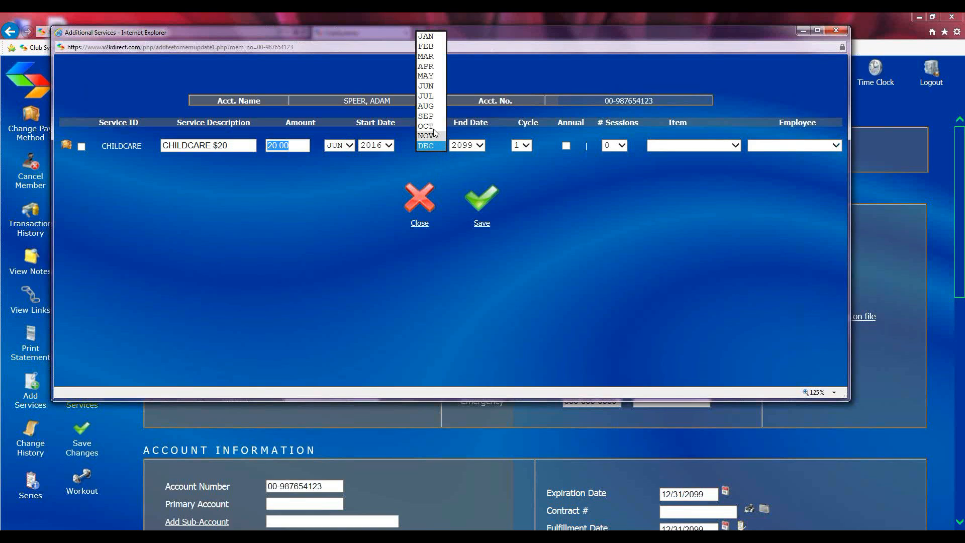
left_click(432, 86)
left_click(478, 145)
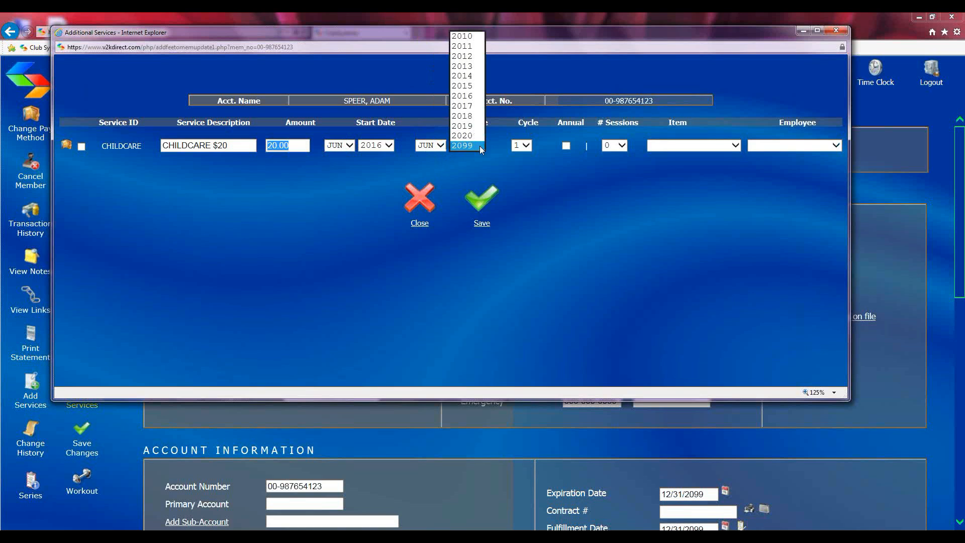
left_click(475, 96)
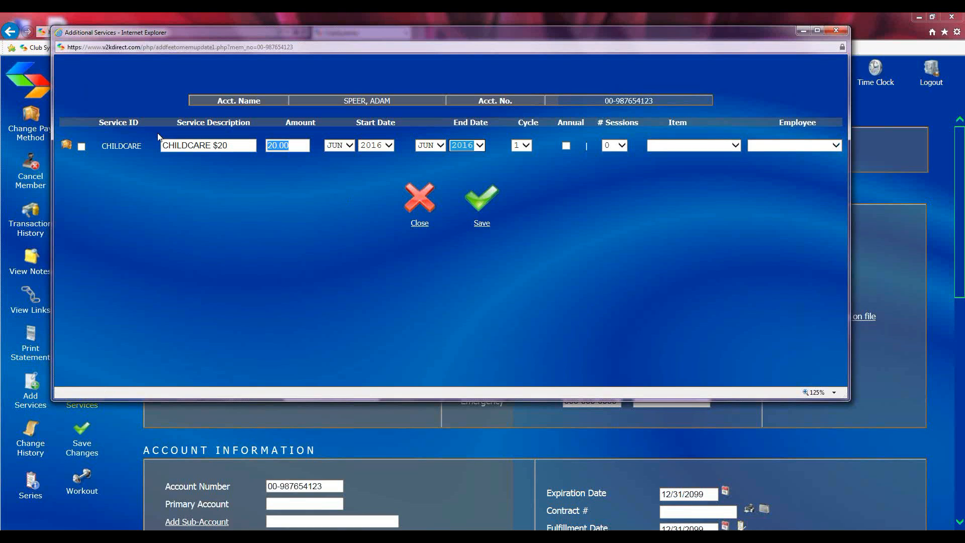
Delete the CHILDCARE service from the account, save the changes, and check the account's additional services list.
left_click(81, 146)
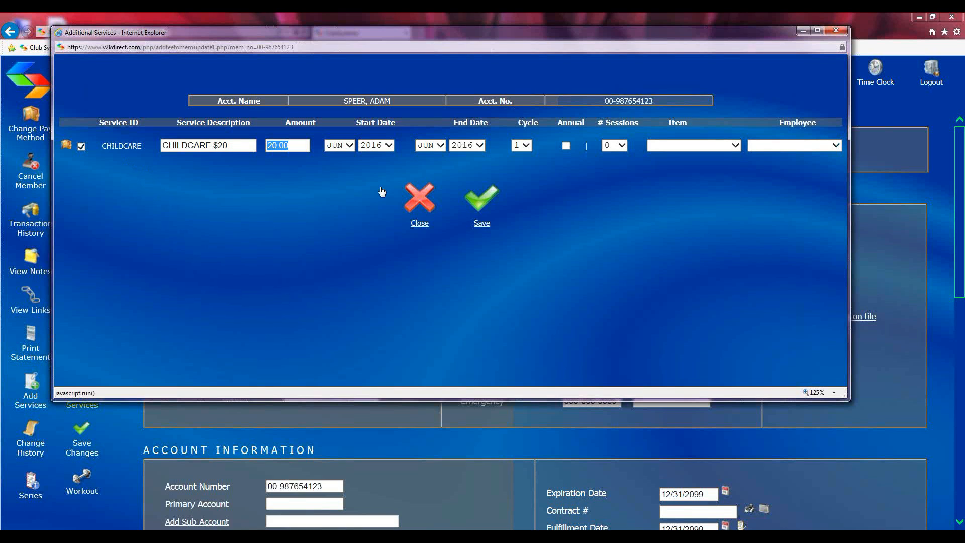
left_click(481, 206)
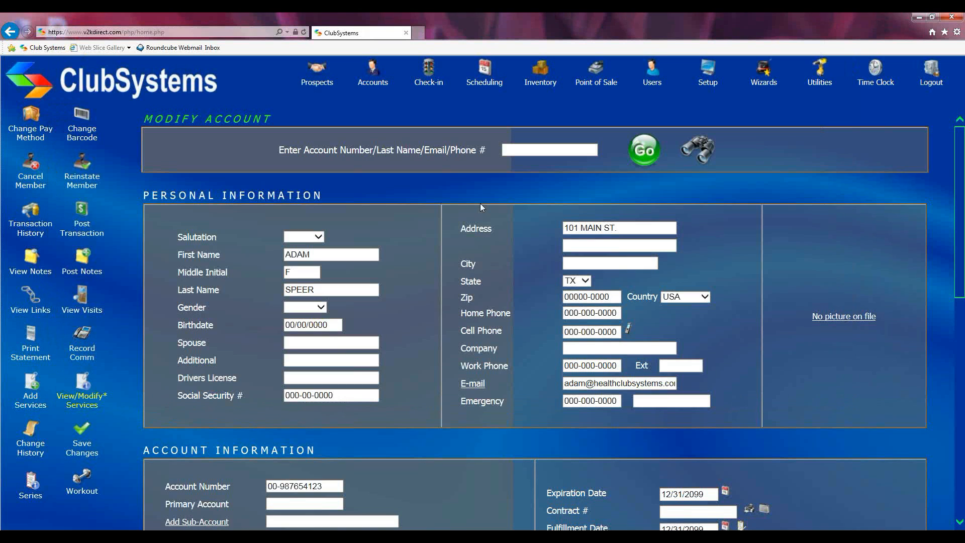
left_click(82, 433)
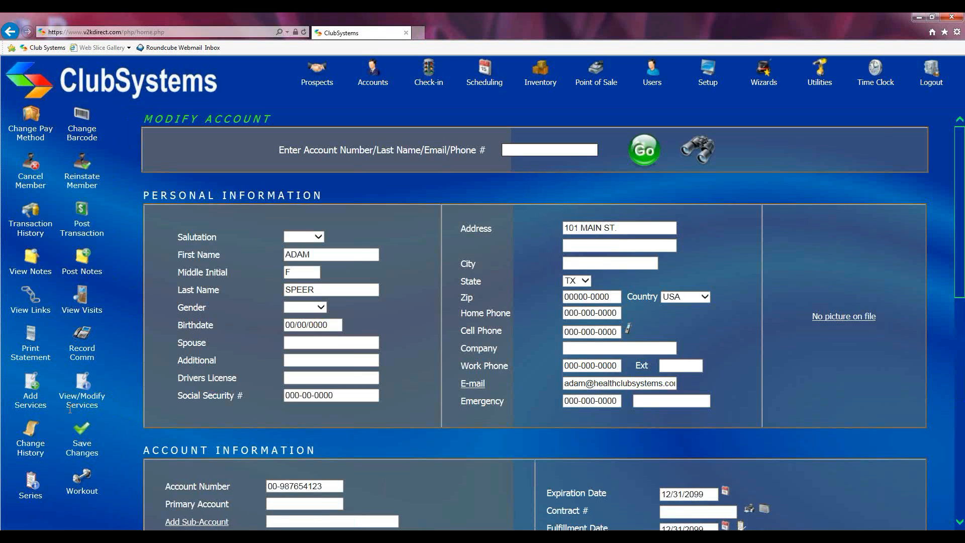
left_click(83, 382)
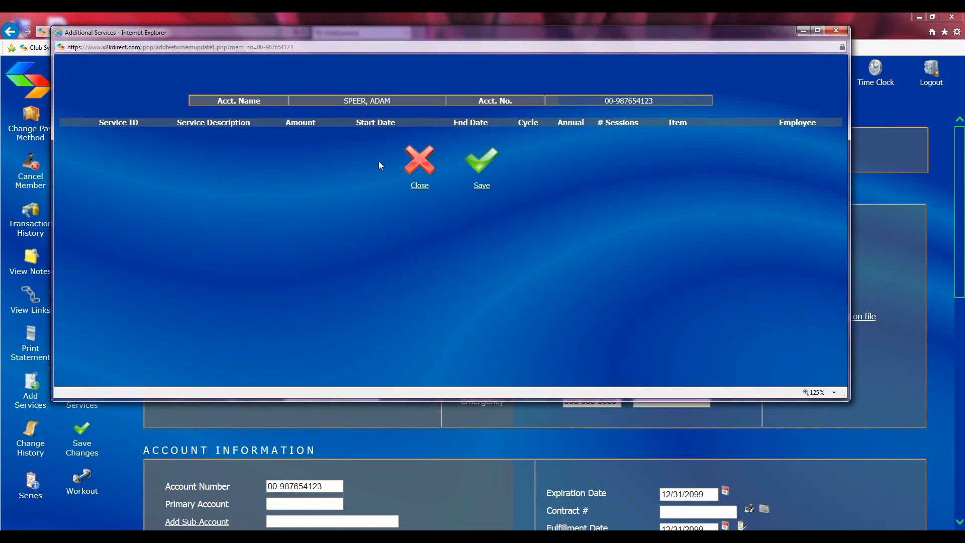
left_click(416, 165)
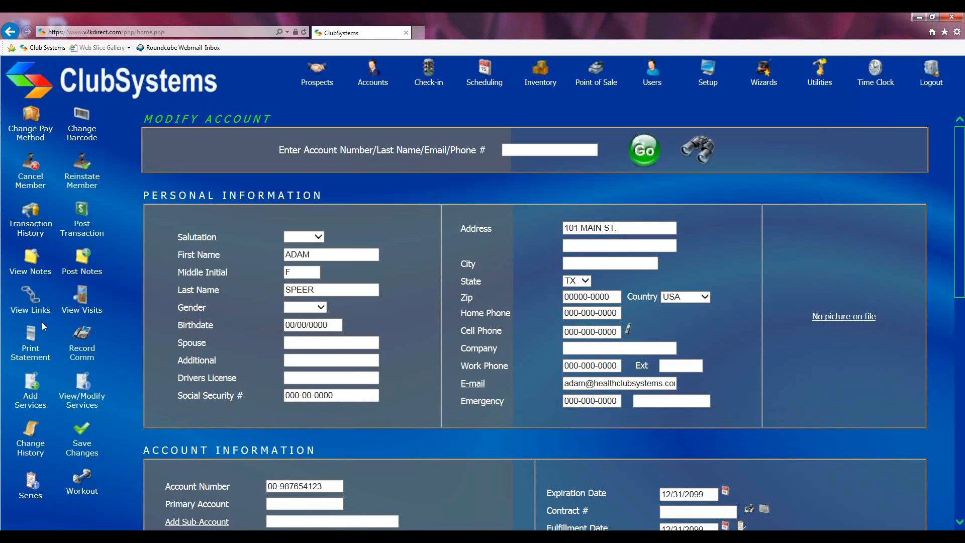
Examine the account's change history from the new account entry through the most recent change.
left_click(23, 438)
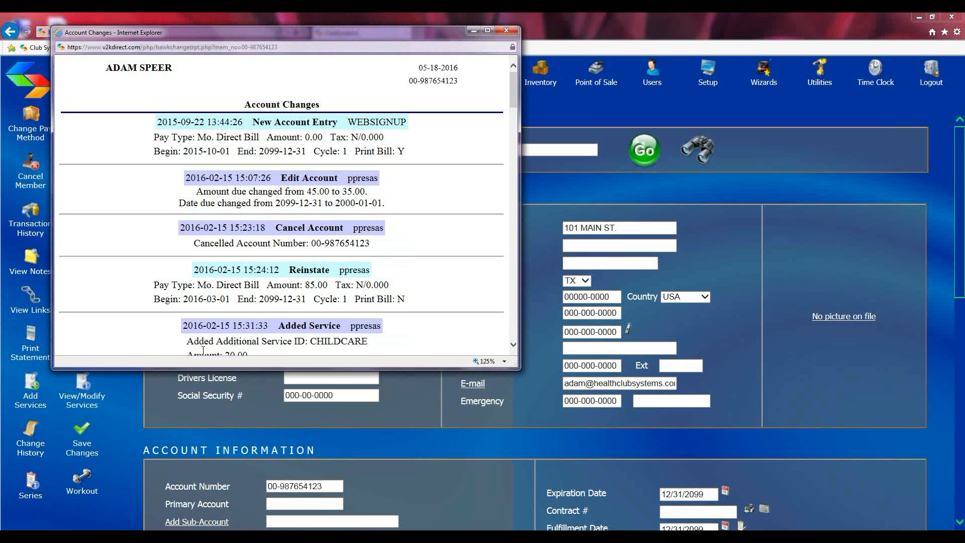
scroll(201, 353, "down", 3)
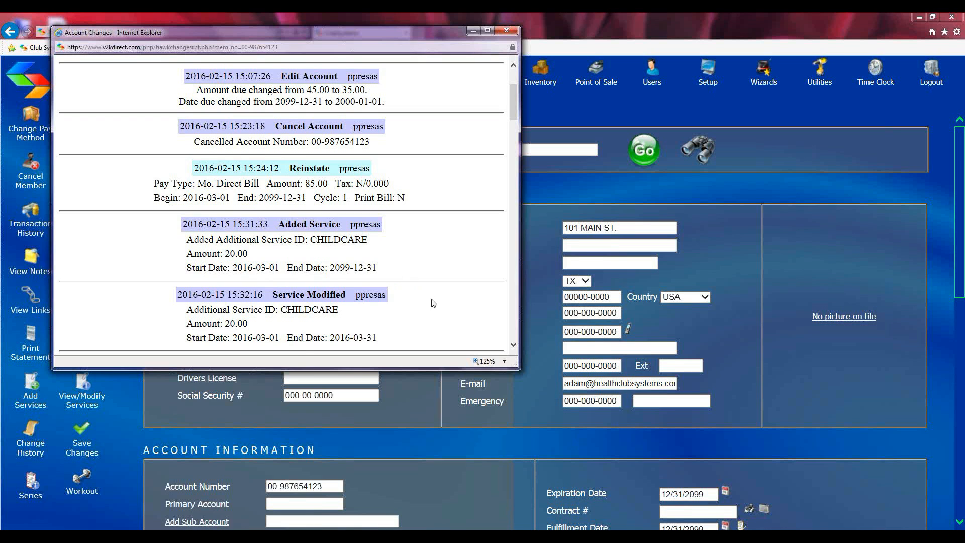
scroll(434, 314, "down", 3)
scroll(434, 313, "down", 3)
scroll(431, 320, "up", 4)
scroll(430, 327, "down", 5)
scroll(430, 331, "up", 10)
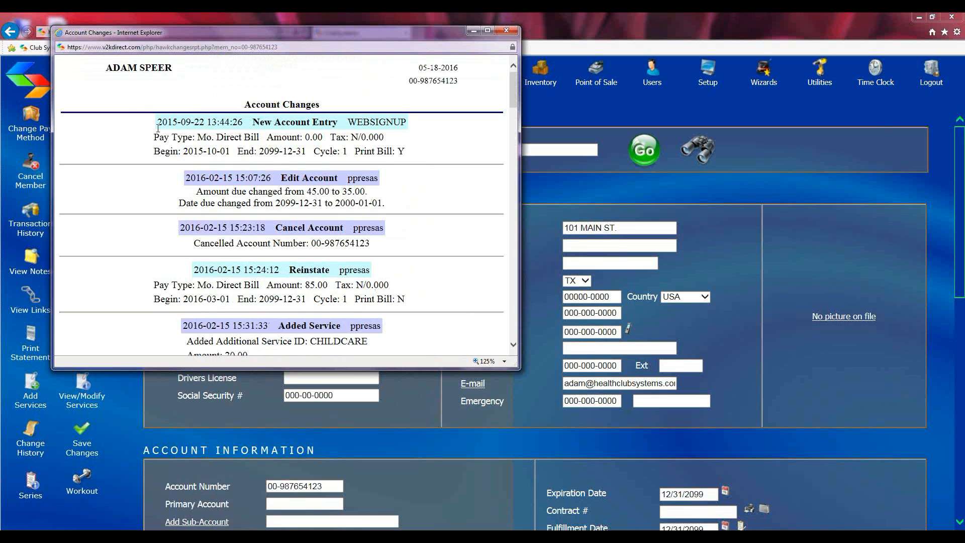
scroll(266, 269, "down", 15)
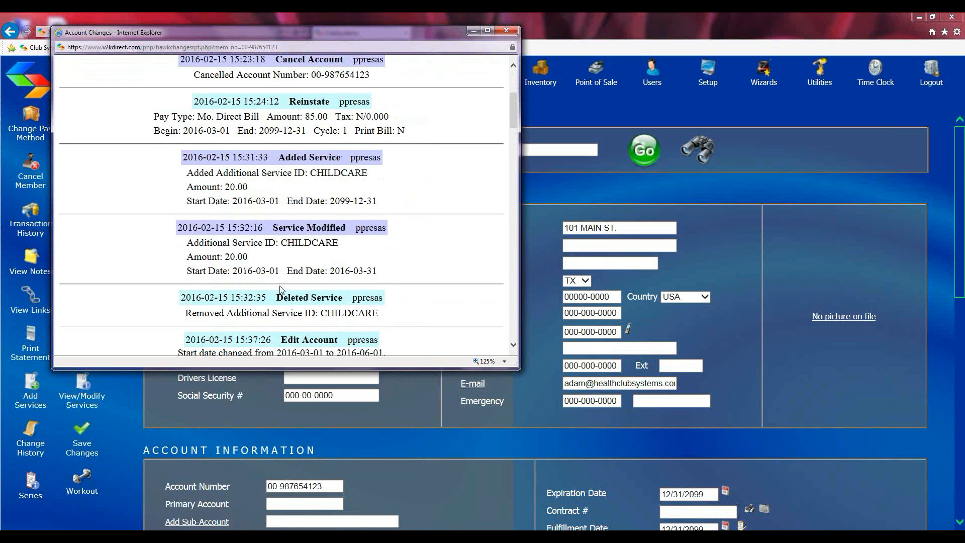
scroll(312, 336, "down", 5)
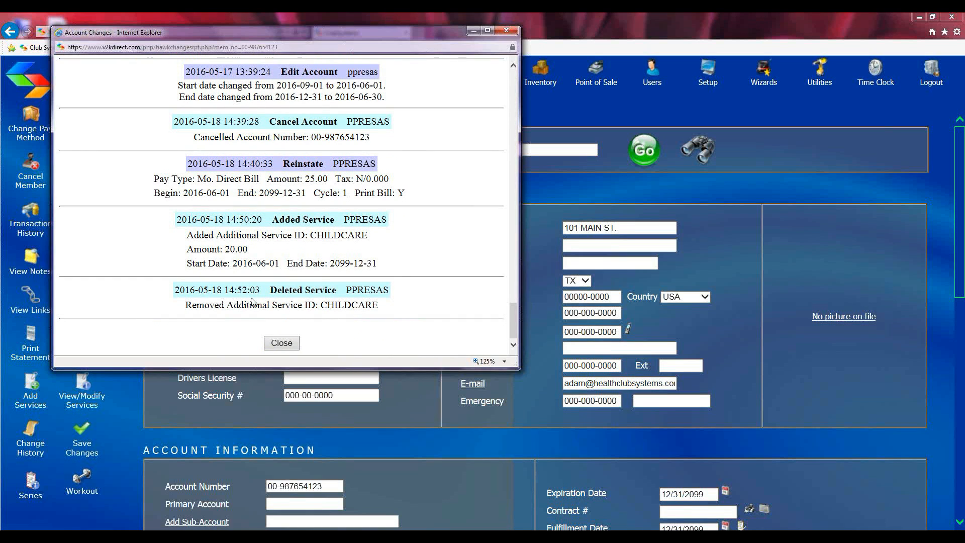
Examine the latest change history entry's action, date, time and responsible user.
left_click_drag(271, 290, 321, 293)
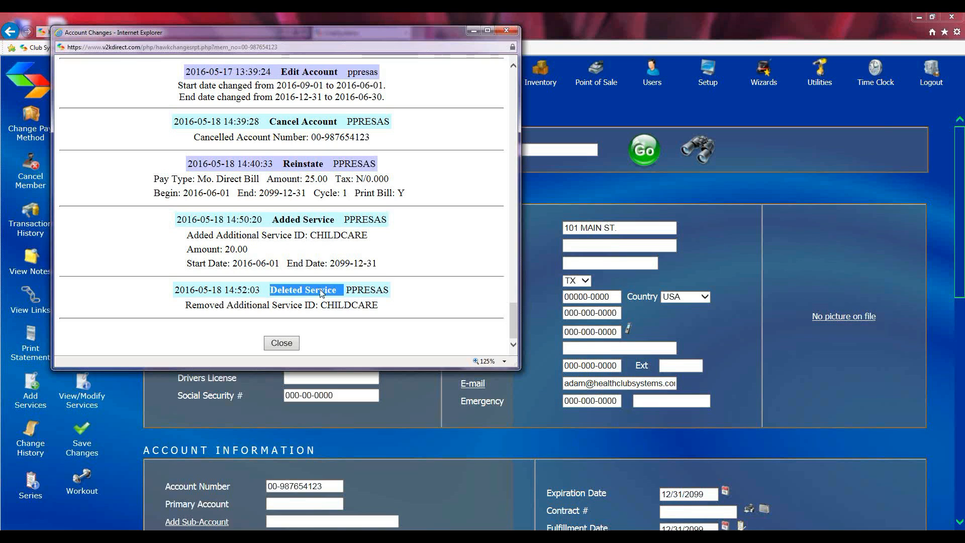
left_click(408, 309)
double_click(185, 292)
double_click(245, 290)
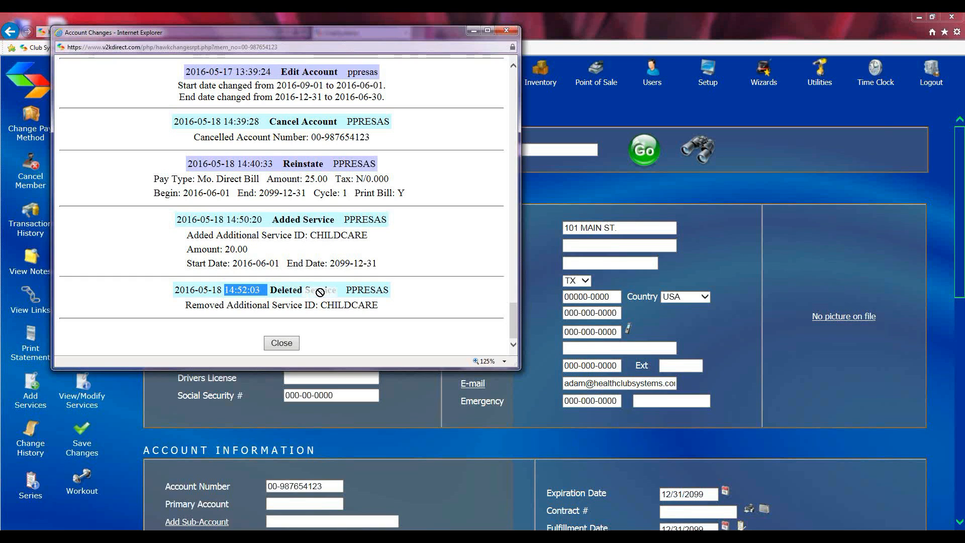
left_click(353, 289)
left_click_drag(346, 290, 391, 291)
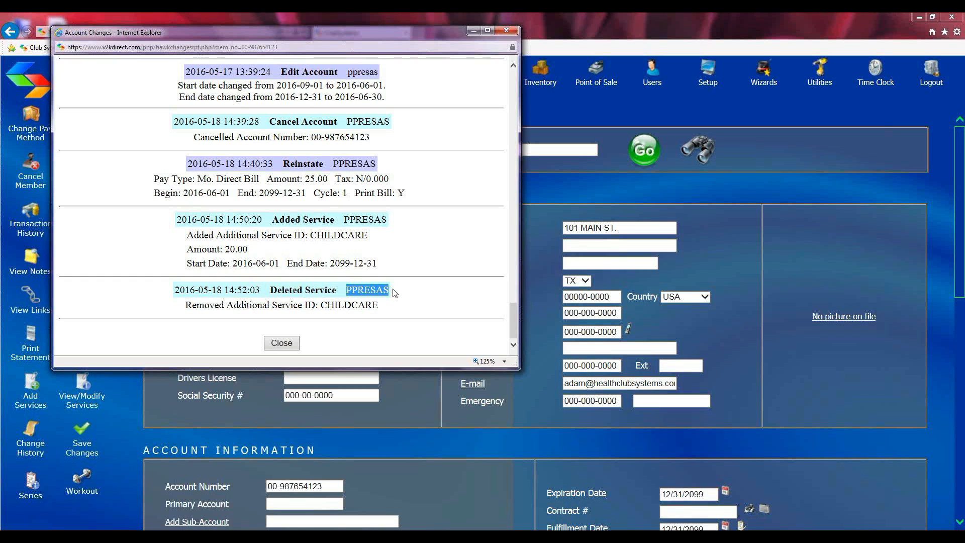
left_click(388, 312)
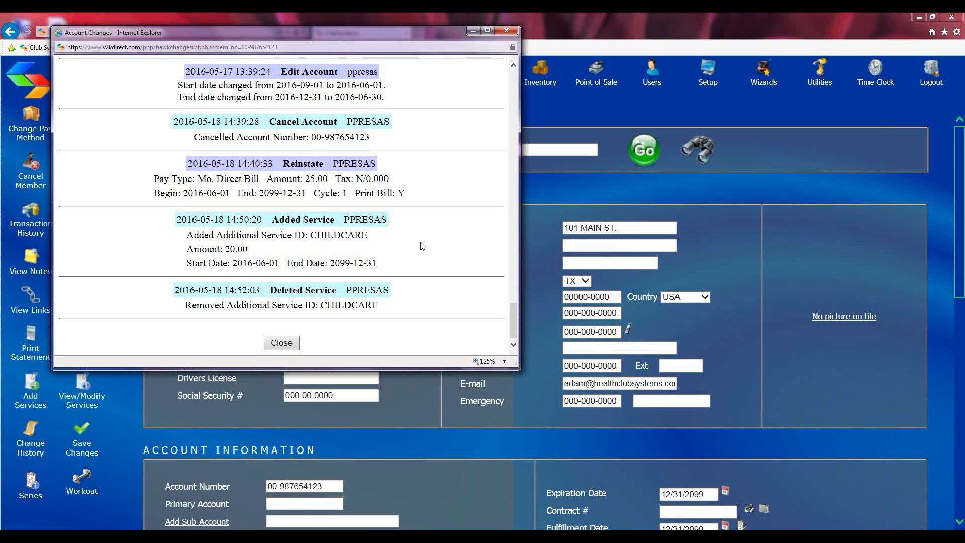
Review the earlier change history entries back to the first one, and close the history.
scroll(440, 292, "up", 4)
scroll(441, 298, "up", 12)
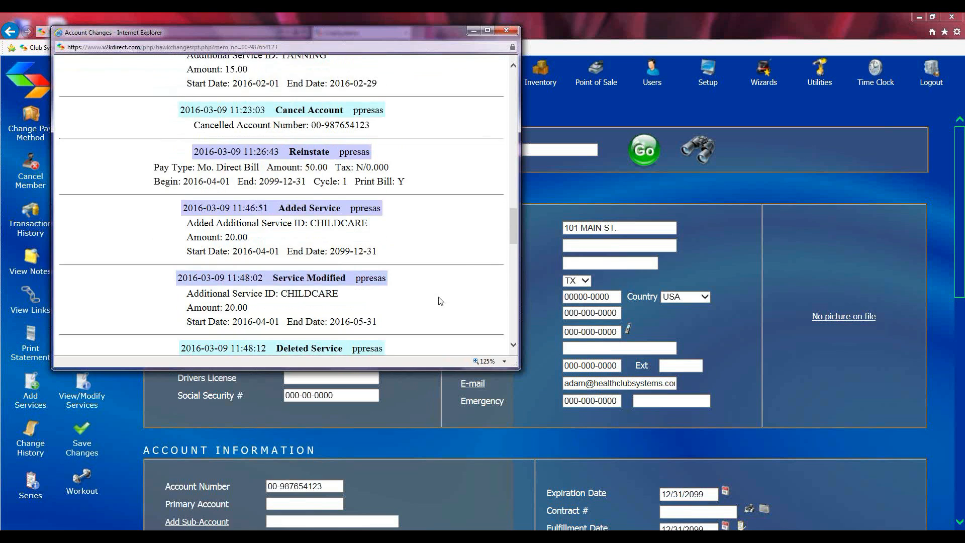
scroll(440, 301, "up", 10)
scroll(441, 301, "up", 7)
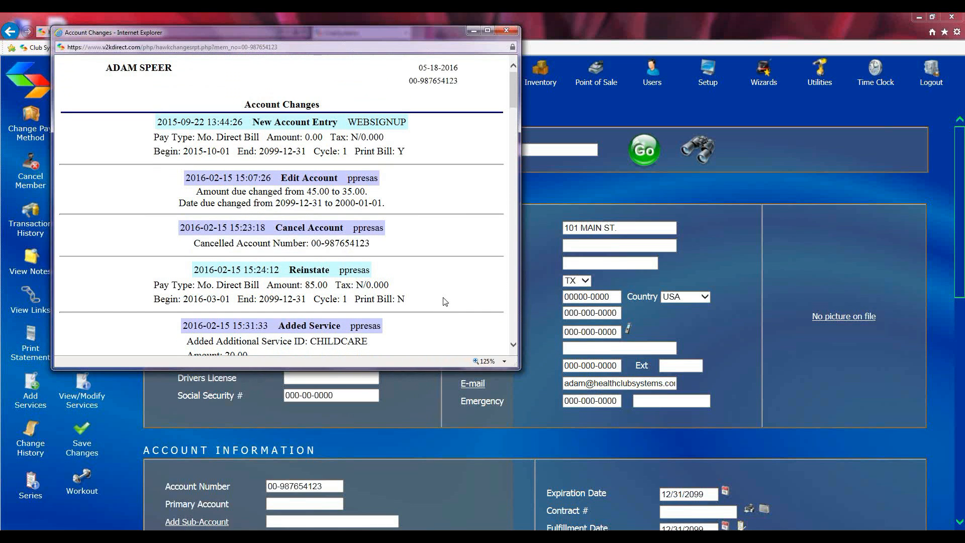
left_click(504, 31)
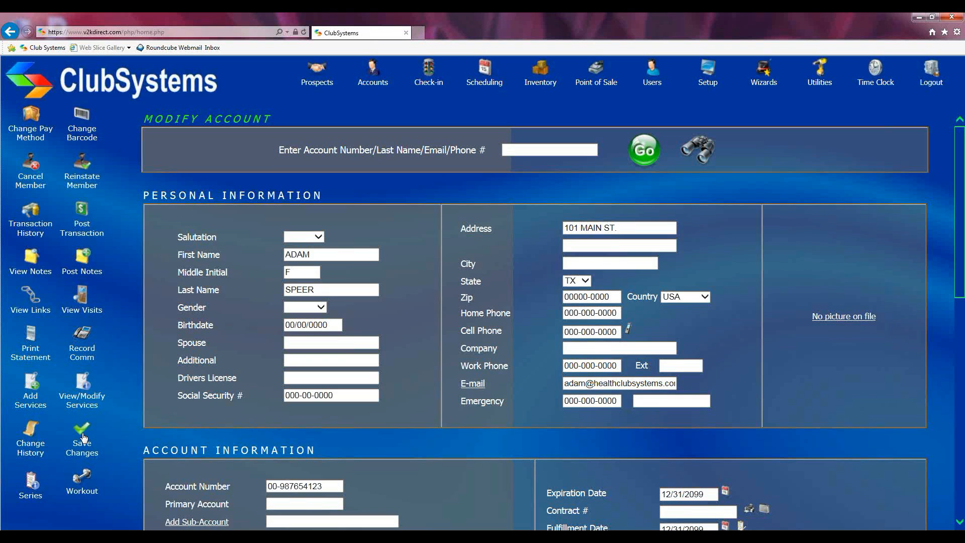
View the account's purchased series and the series items in inventory, and return to modifying the account.
left_click(30, 481)
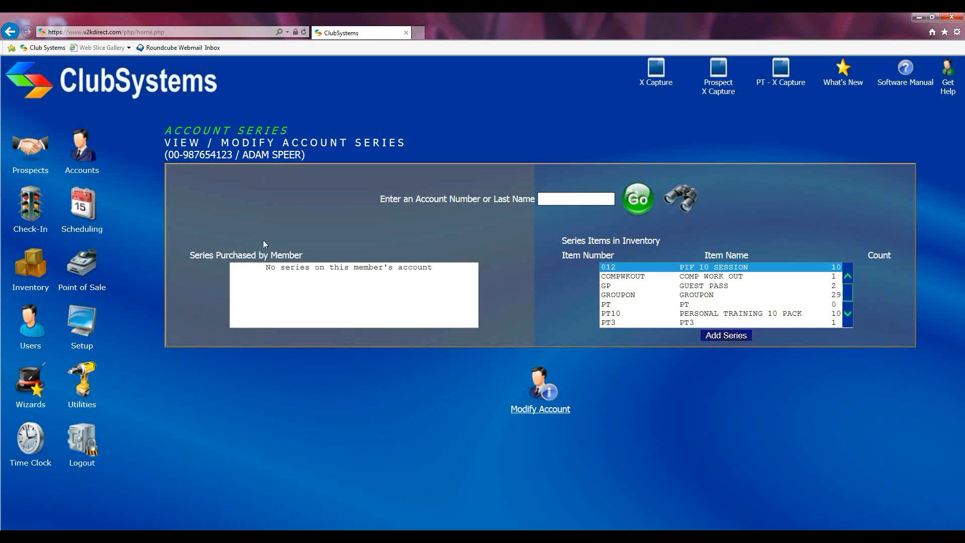
left_click(545, 397)
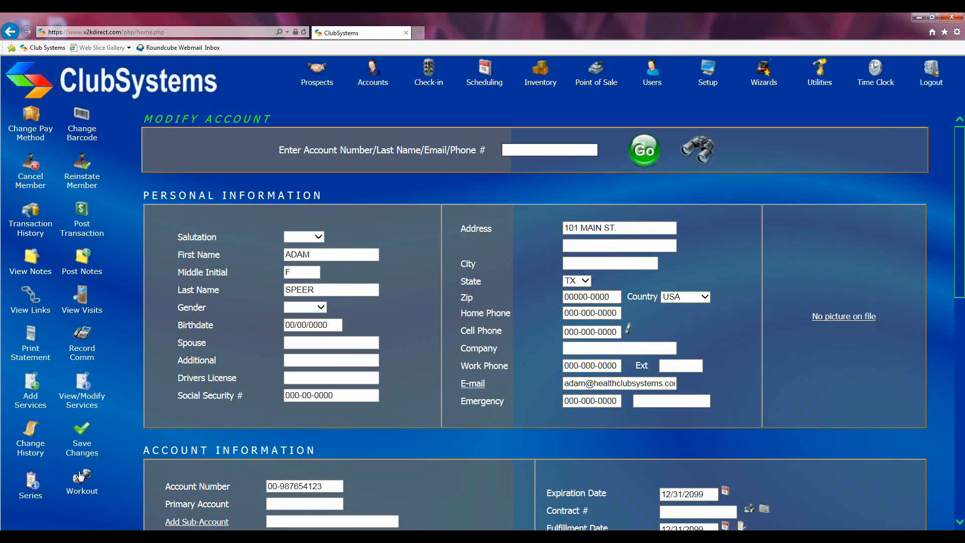
Examine the Workout form's new result, existing workouts and new workout sections, and close it without saving.
left_click(78, 486)
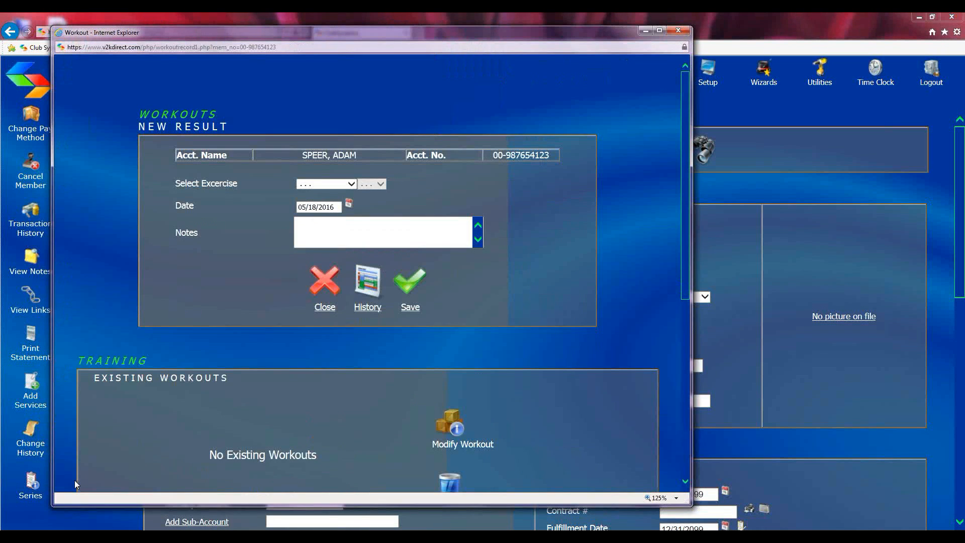
scroll(276, 232, "down", 5)
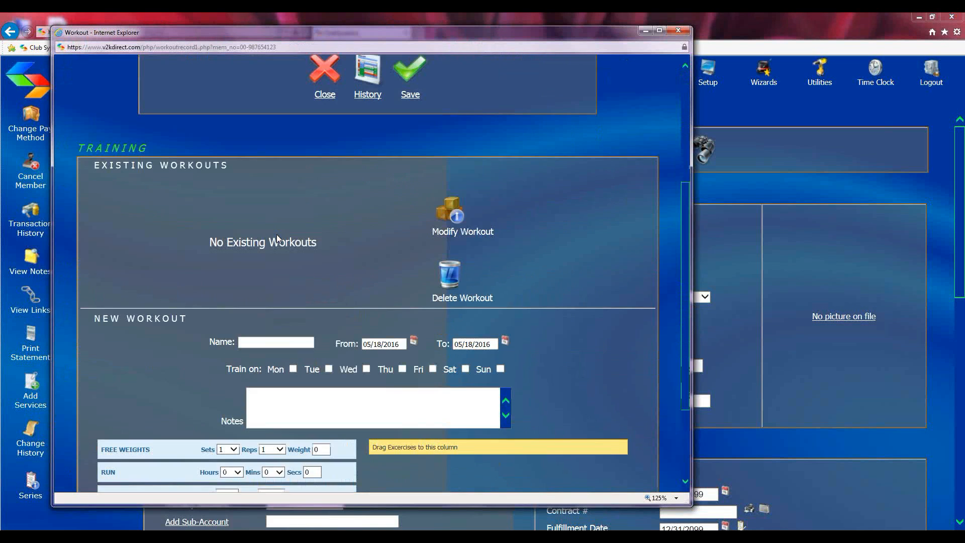
scroll(276, 241, "down", 2)
scroll(272, 242, "up", 7)
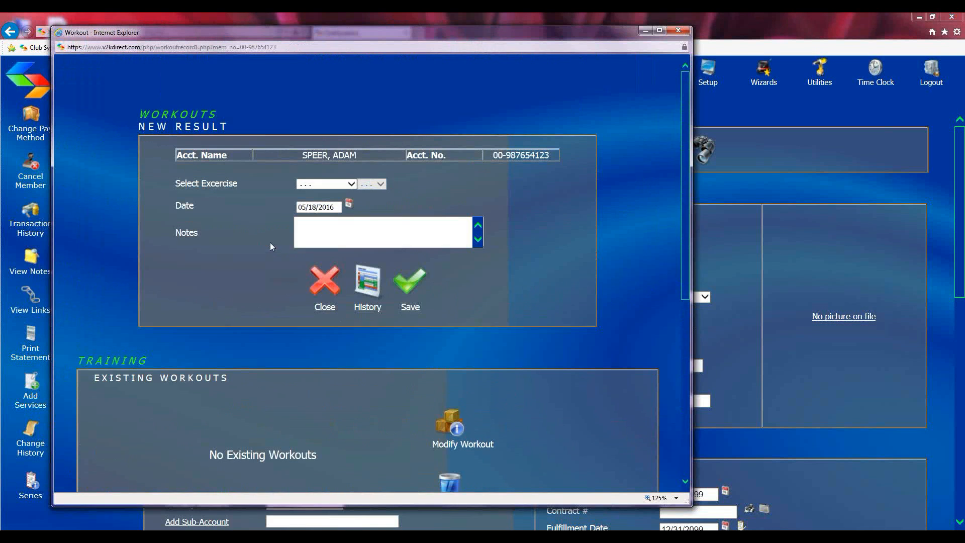
scroll(240, 271, "down", 7)
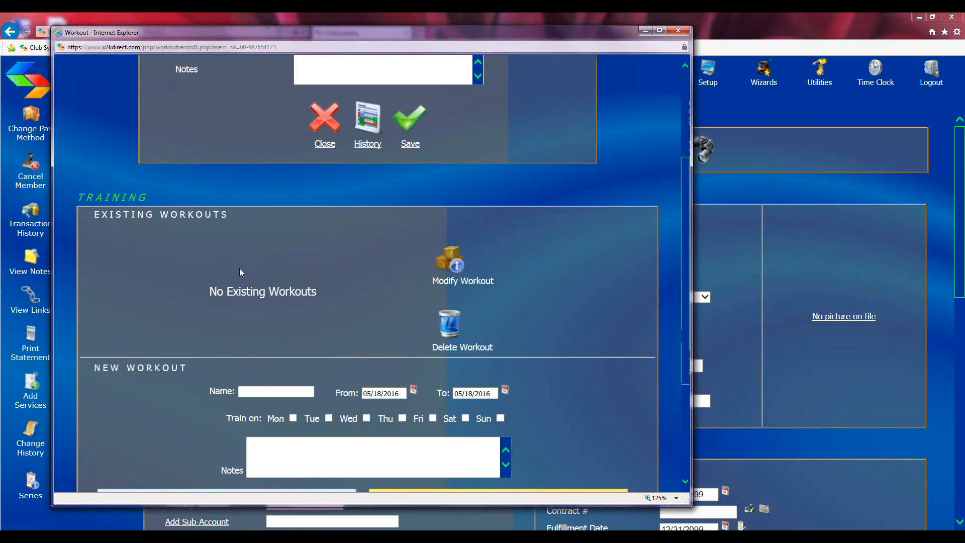
left_click(337, 430)
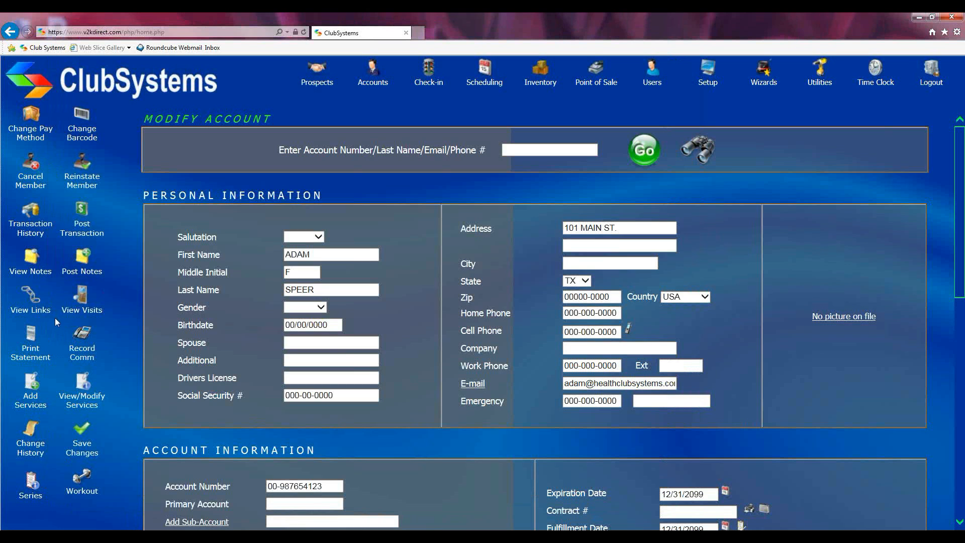
In the account information, set the Thaw date to 09/01/2016 for the freeze starting 06/01/2016.
scroll(214, 317, "down", 3)
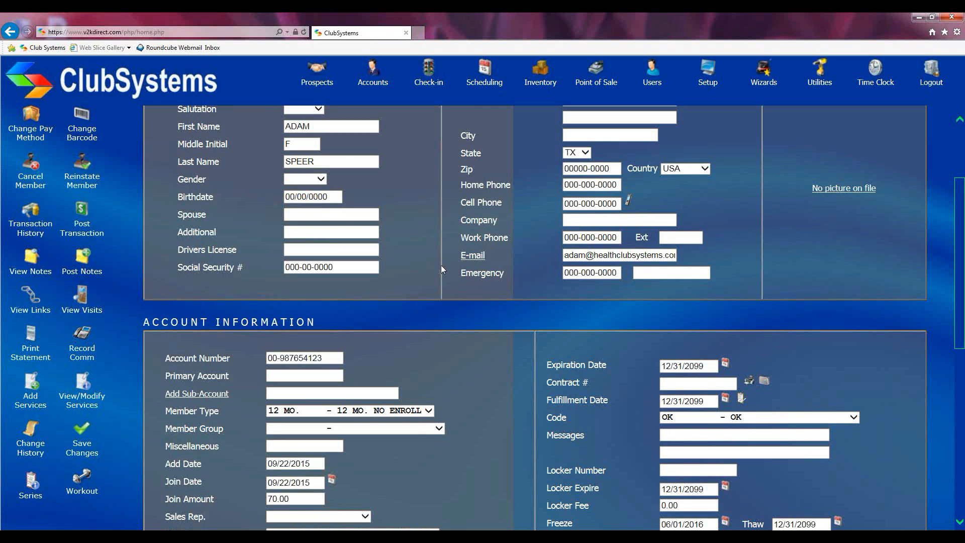
scroll(413, 342, "up", 3)
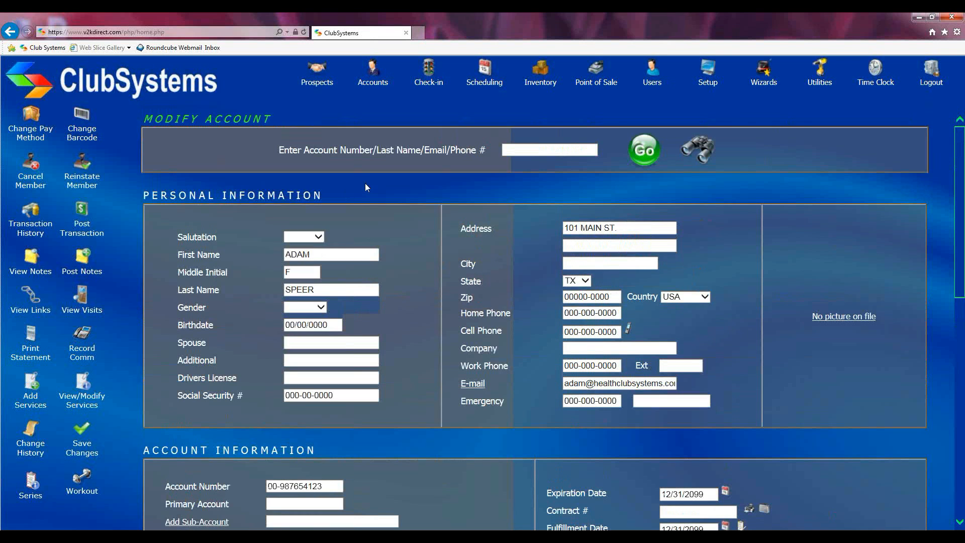
scroll(492, 231, "down", 4)
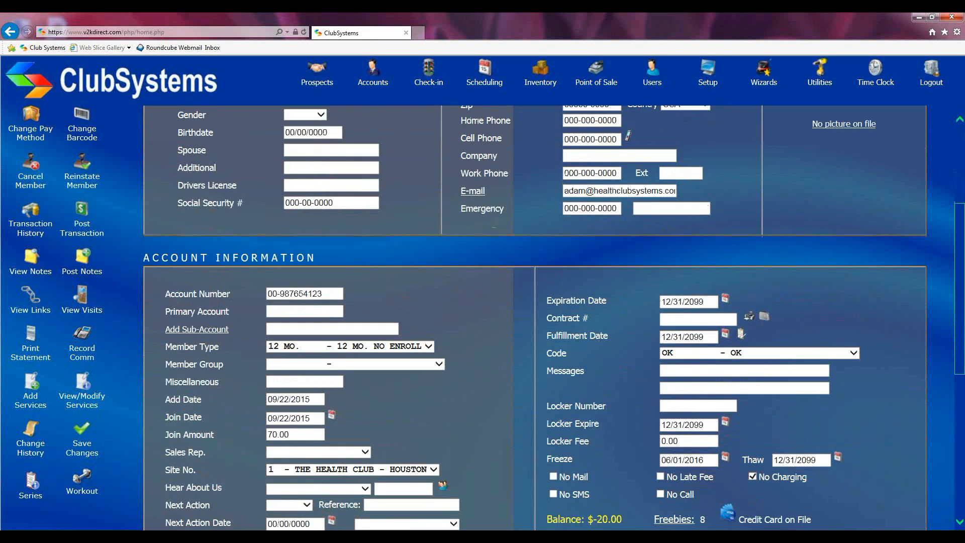
left_click_drag(144, 259, 357, 259)
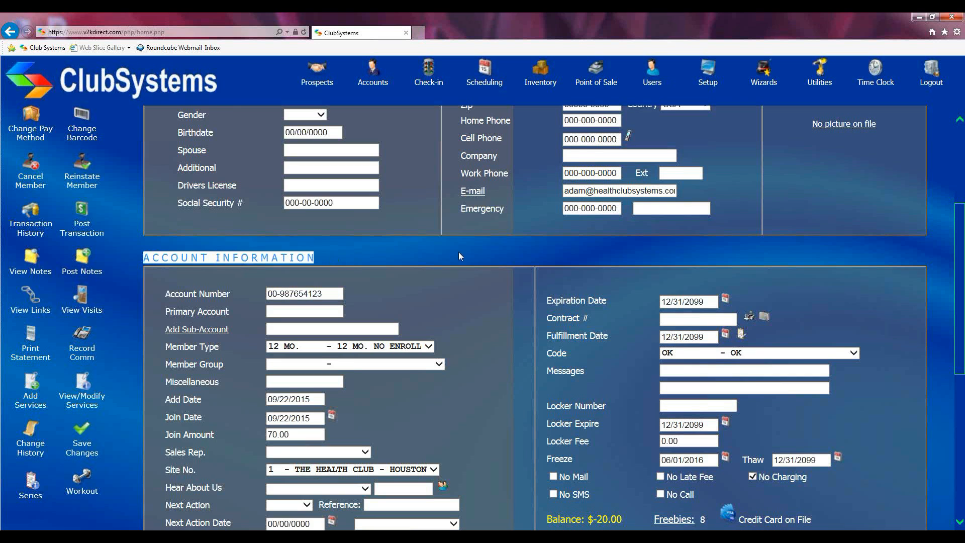
scroll(458, 252, "down", 2)
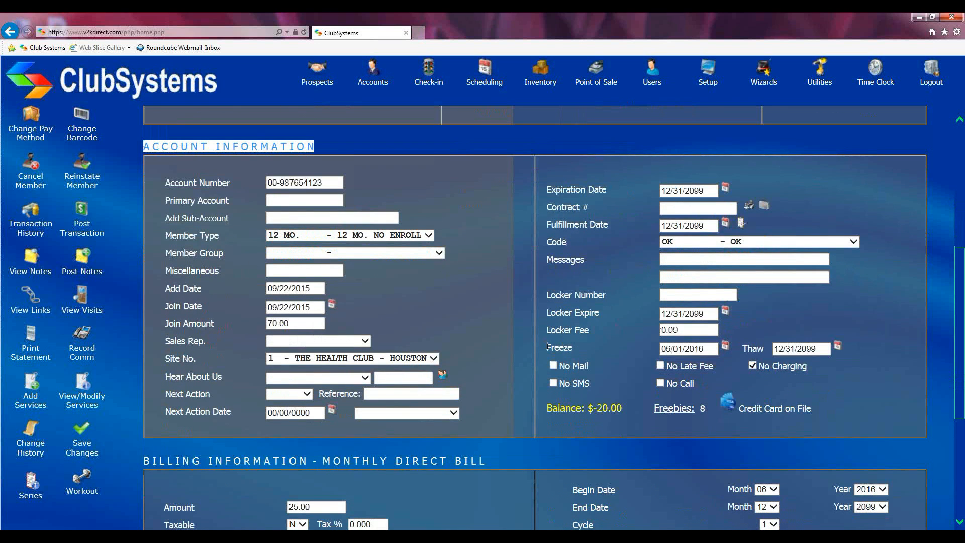
left_click_drag(546, 346, 587, 347)
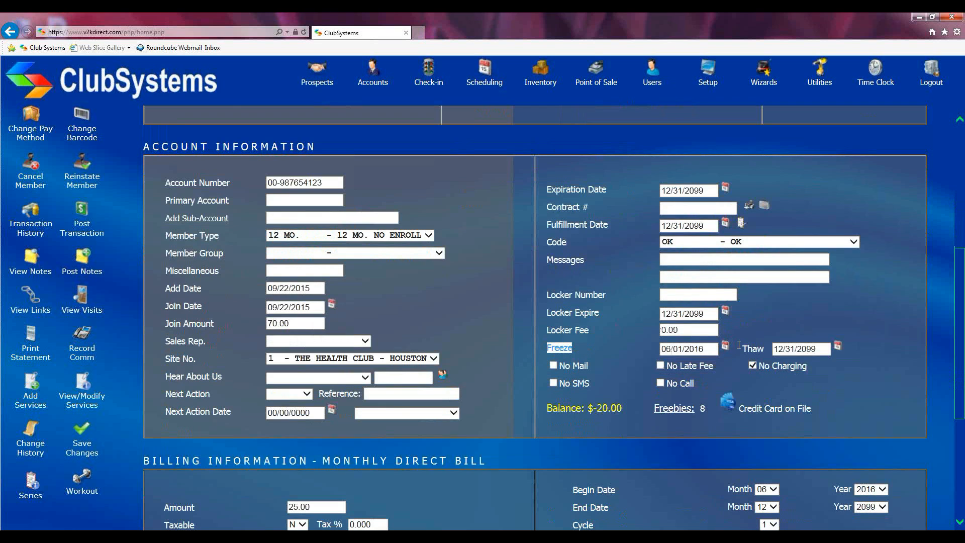
left_click_drag(738, 347, 772, 348)
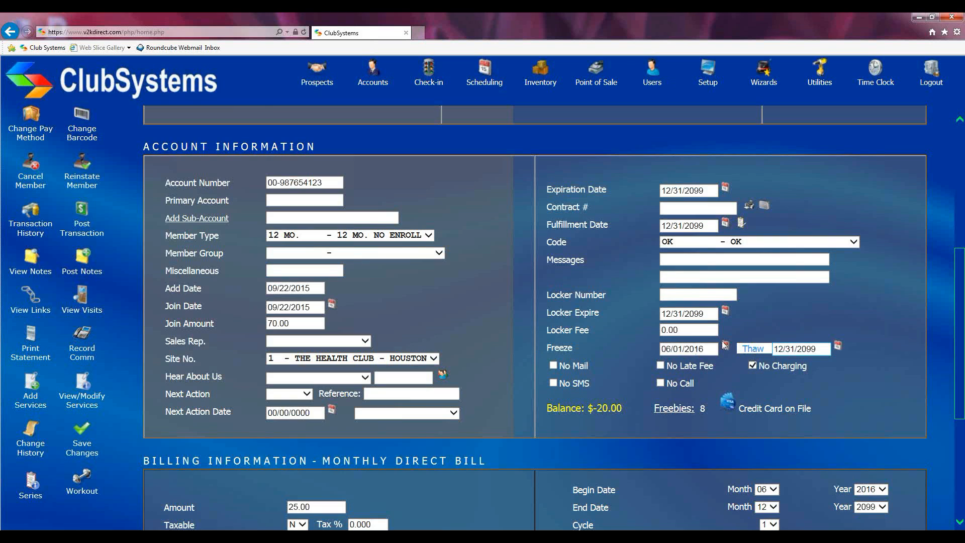
left_click_drag(706, 348, 653, 349)
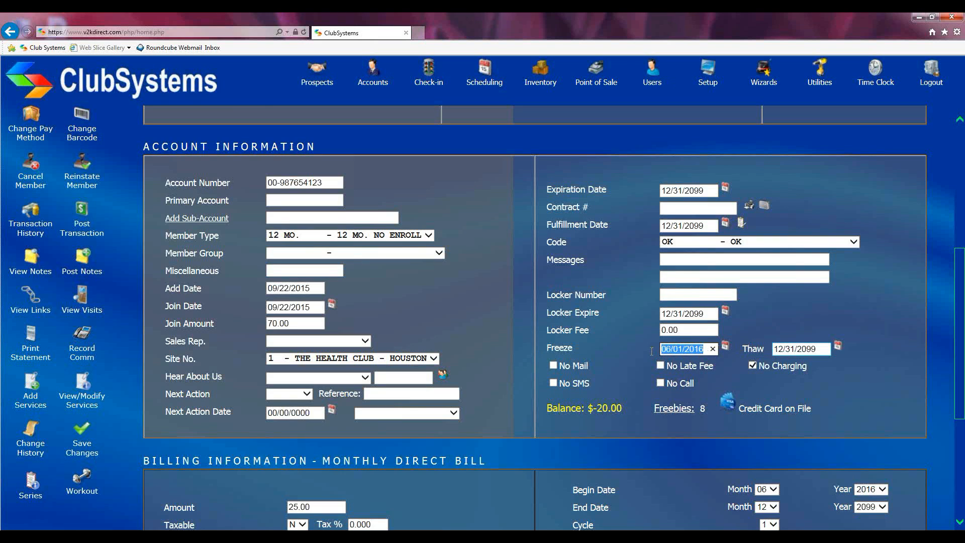
left_click_drag(820, 349, 764, 348)
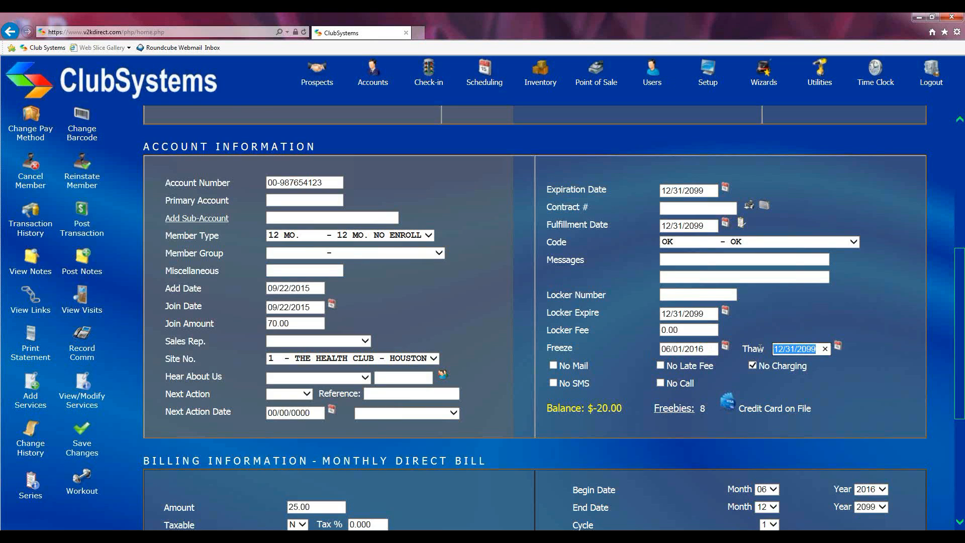
type("09/01/2016")
left_click(875, 368)
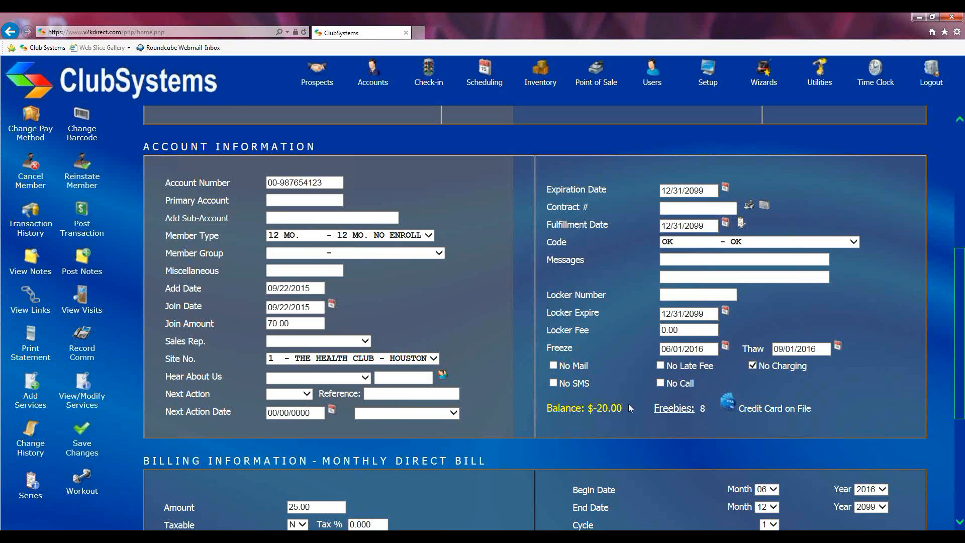
Set the monthly direct bill's Begin Date month to 09 and save the account changes.
scroll(606, 361, "down", 3)
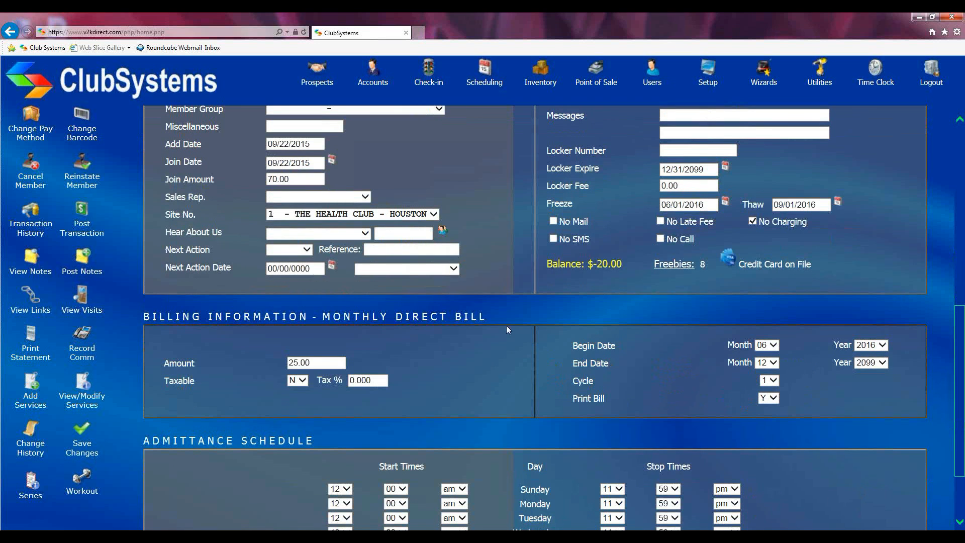
left_click_drag(324, 316, 505, 322)
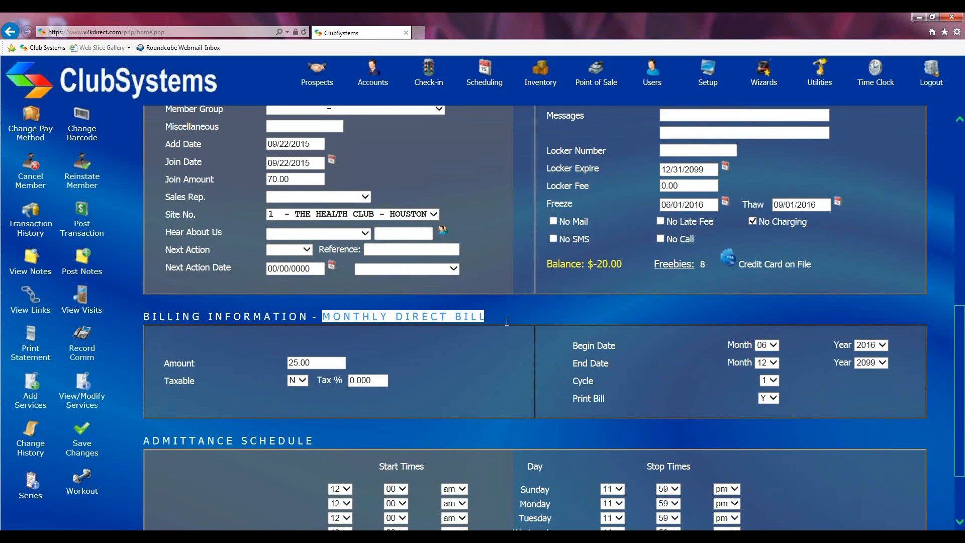
left_click(506, 321)
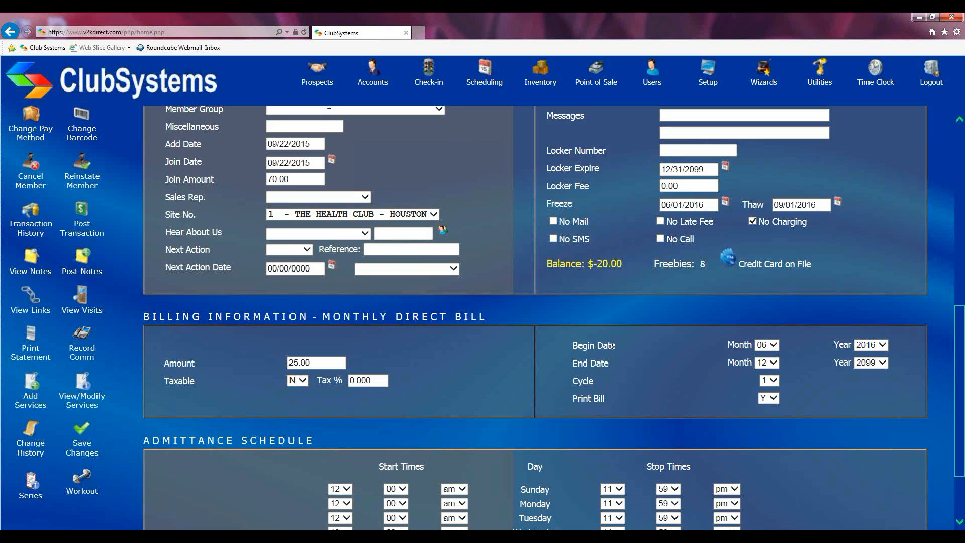
left_click(773, 345)
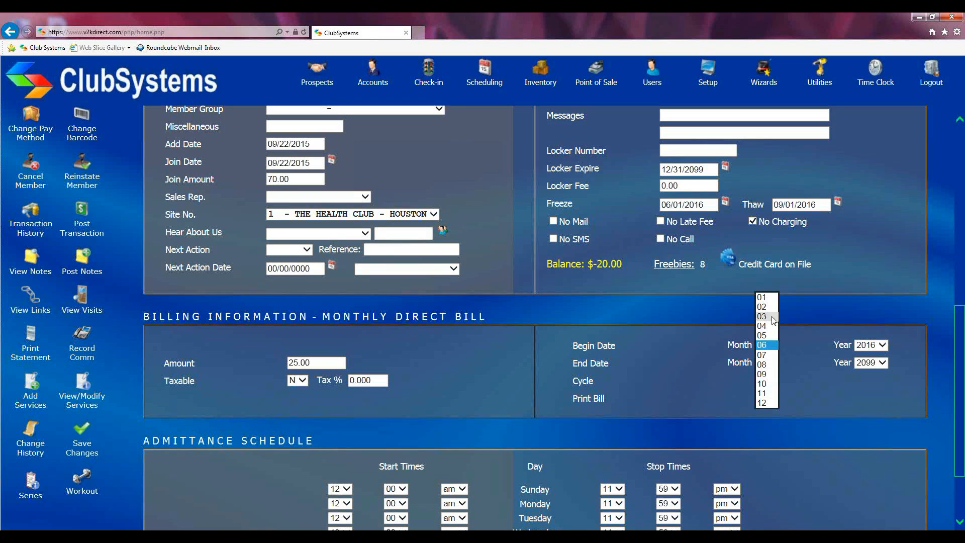
left_click(769, 374)
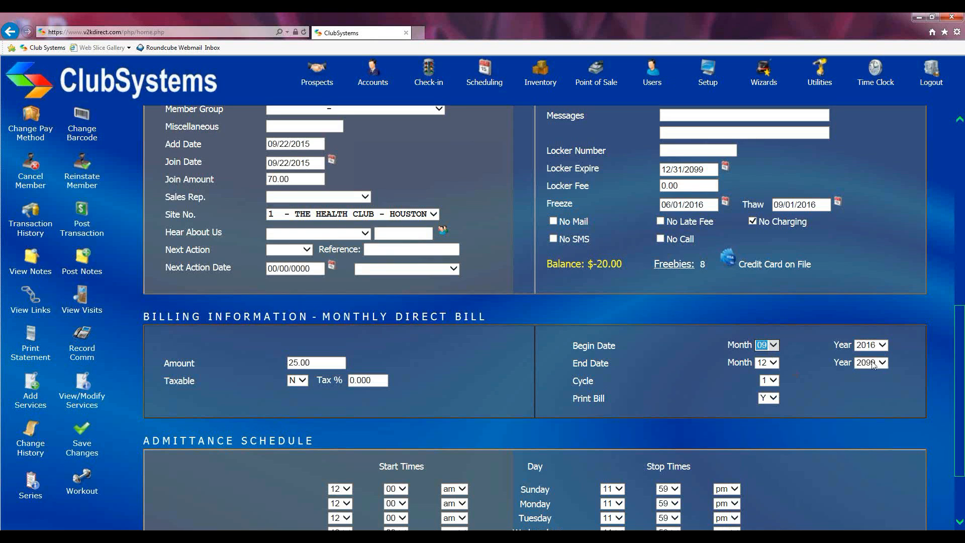
left_click(82, 432)
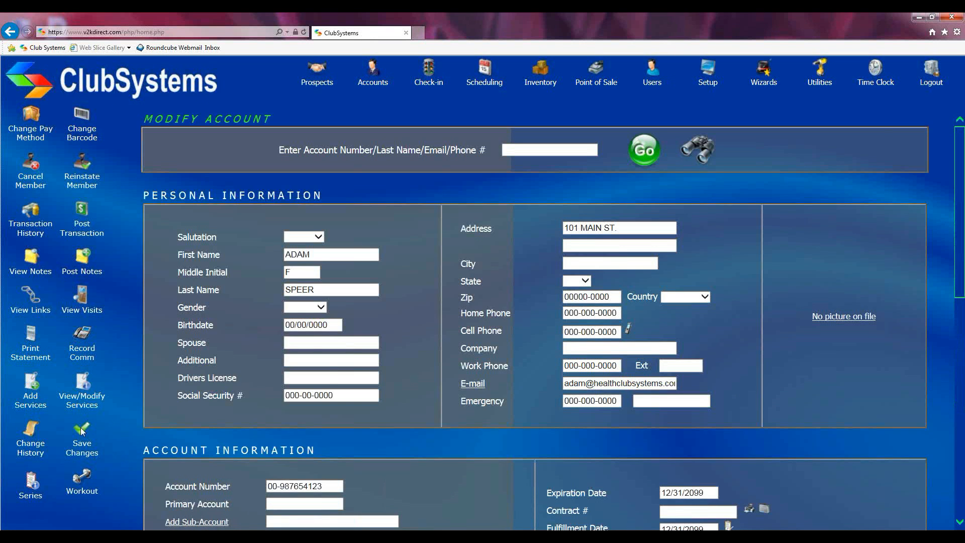
Set both the Freeze and Thaw dates in the account information to 12/31/2099.
scroll(808, 313, "down", 3)
scroll(802, 318, "down", 3)
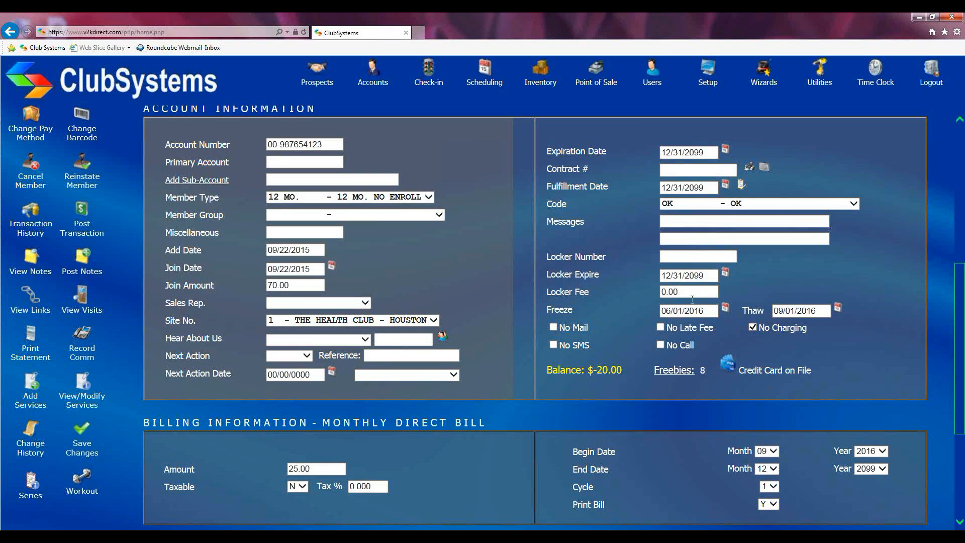
left_click_drag(821, 311, 762, 315)
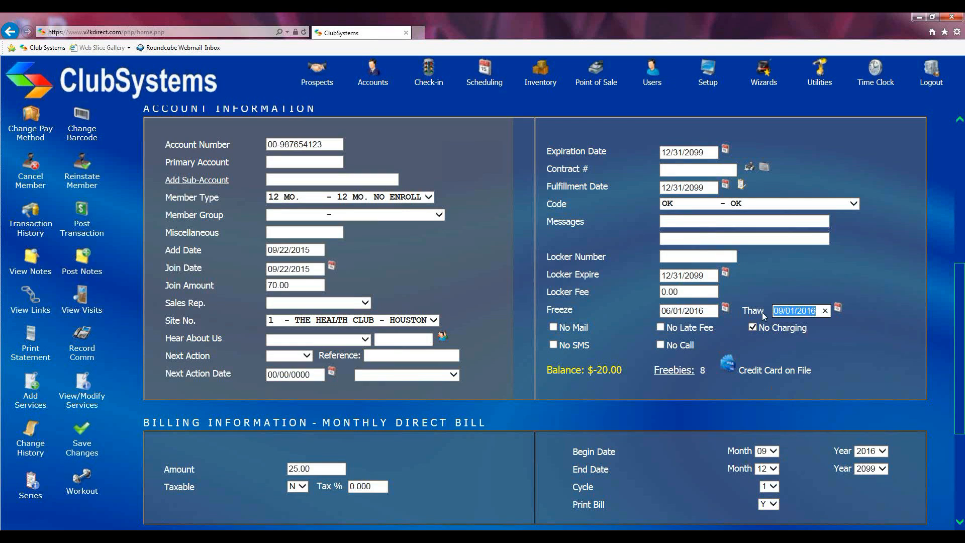
left_click_drag(704, 311, 638, 314)
type("12/31/2099")
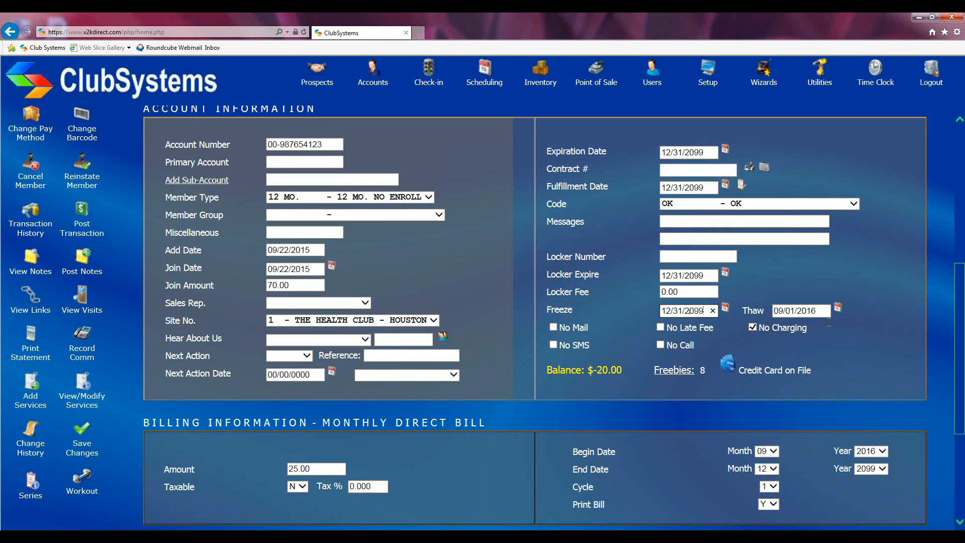
key("Tab")
type("12/31/2099")
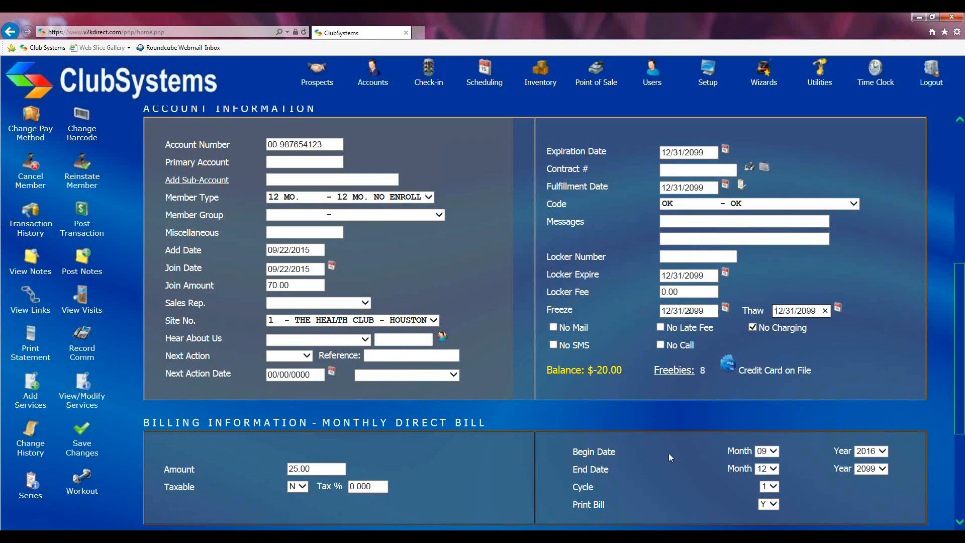
Set the billing Begin Date month to 06 and save the account changes.
scroll(668, 453, "down", 1)
left_click(769, 450)
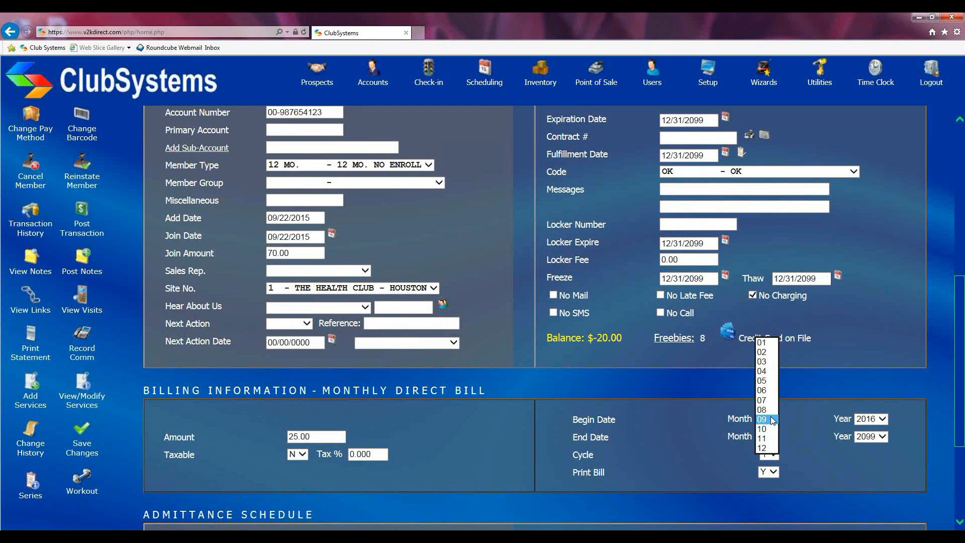
left_click(764, 390)
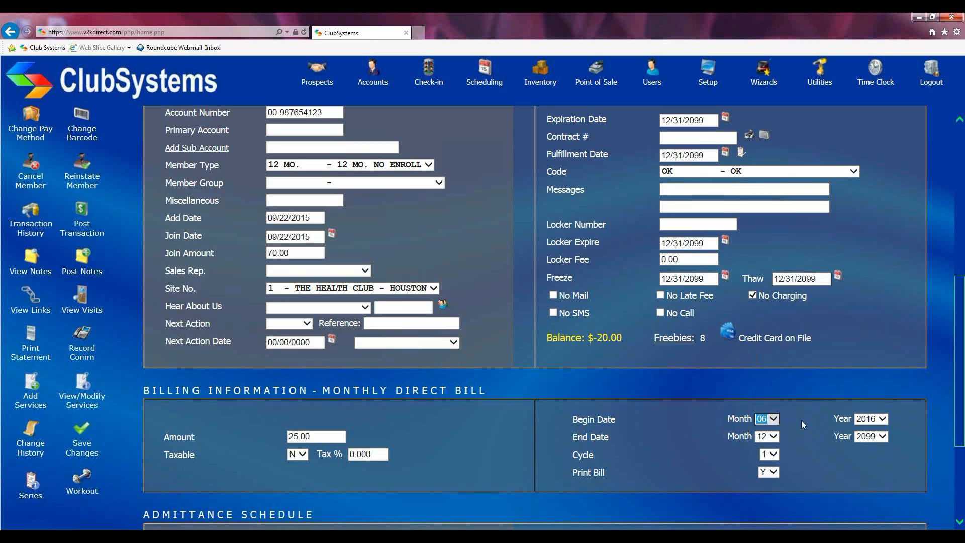
left_click(84, 438)
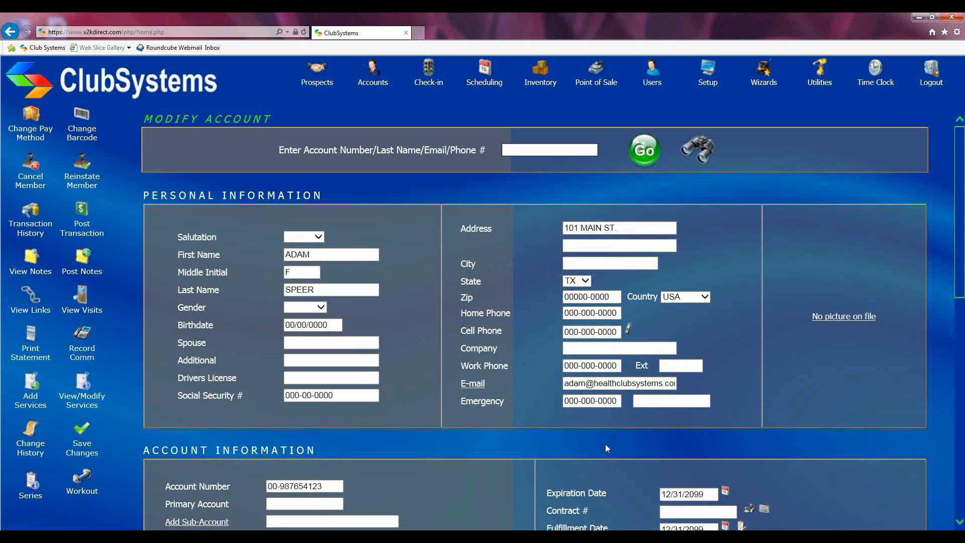
Set the account's Freeze date to 06/01/2016.
scroll(613, 428, "down", 6)
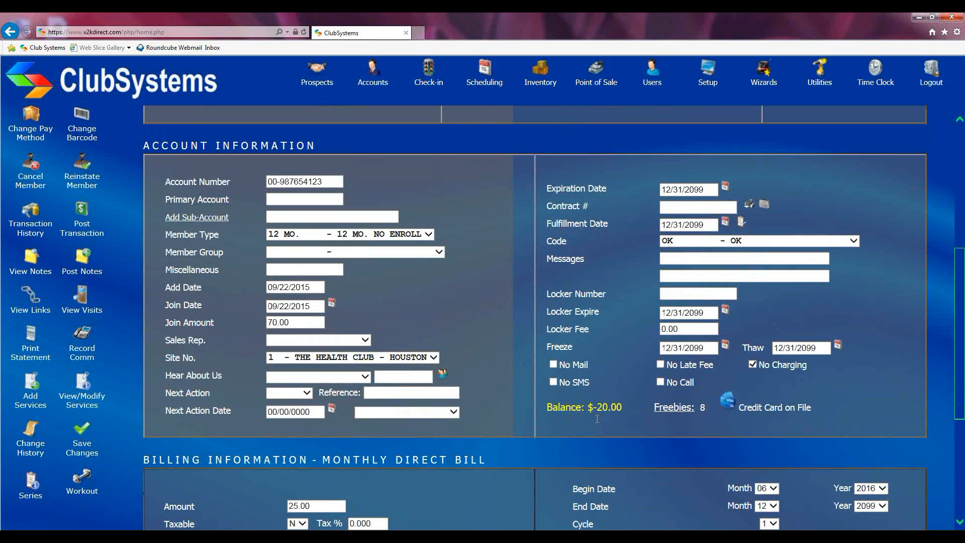
left_click_drag(709, 352, 638, 358)
type("06/01/2")
type("16")
scroll(767, 347, "down", 1)
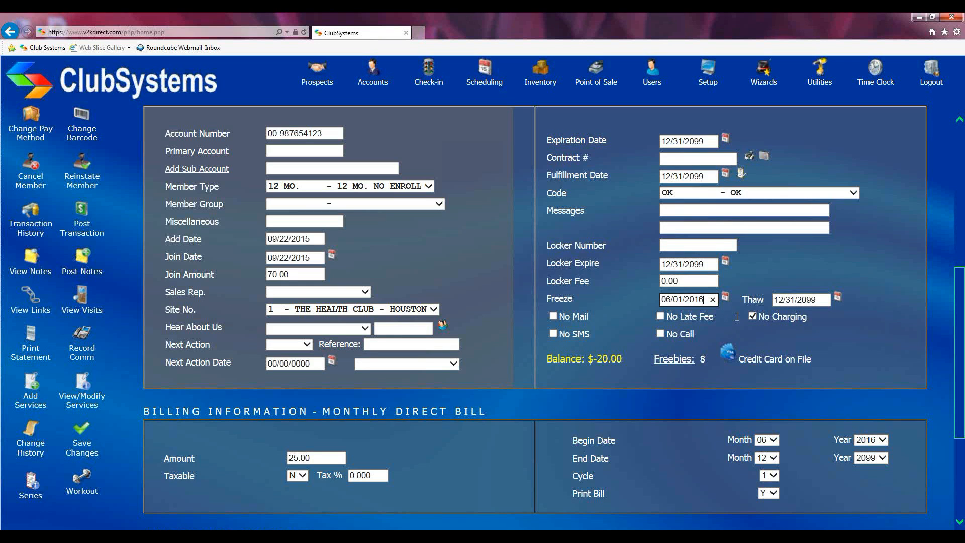
Set the billing End Date to month 06 and year 2016, and save the account changes.
scroll(683, 363, "down", 3)
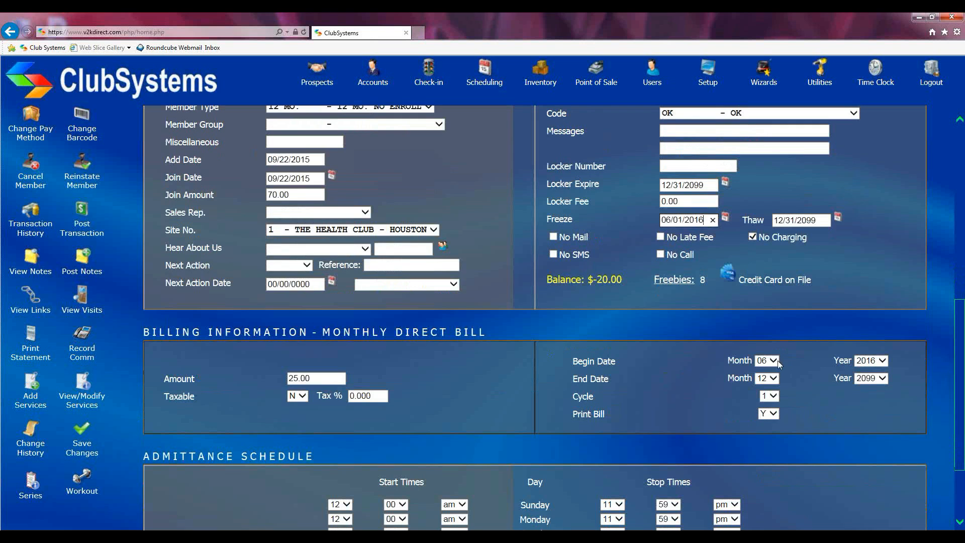
left_click(768, 378)
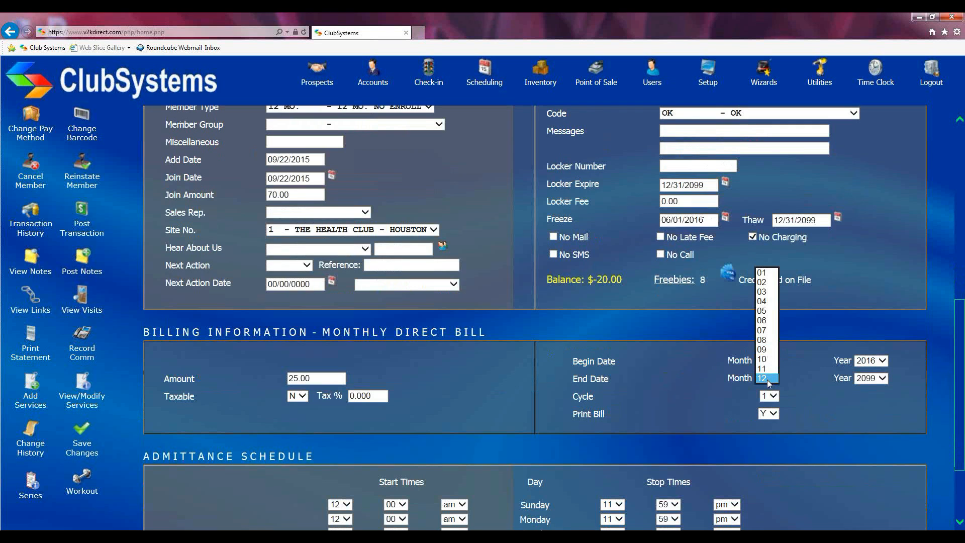
left_click(764, 320)
left_click(882, 382)
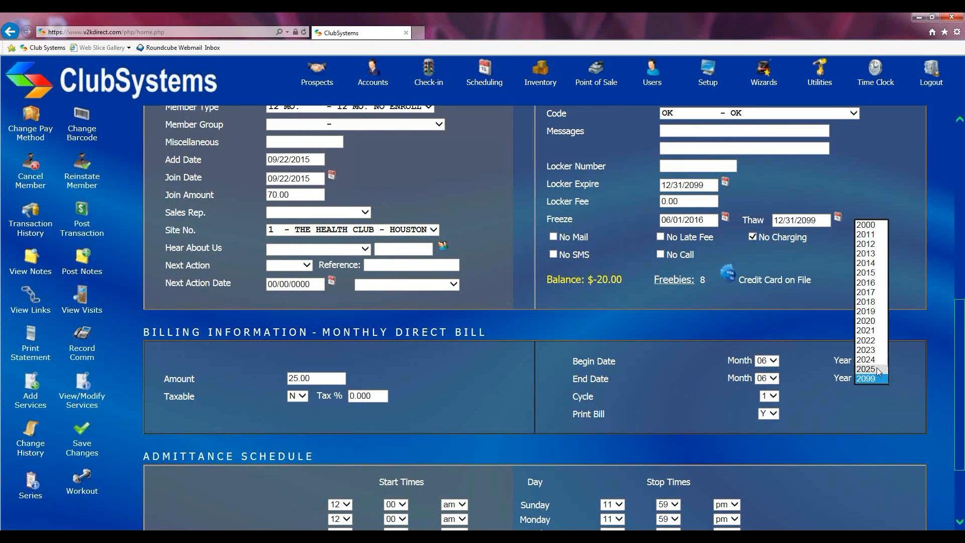
left_click(874, 284)
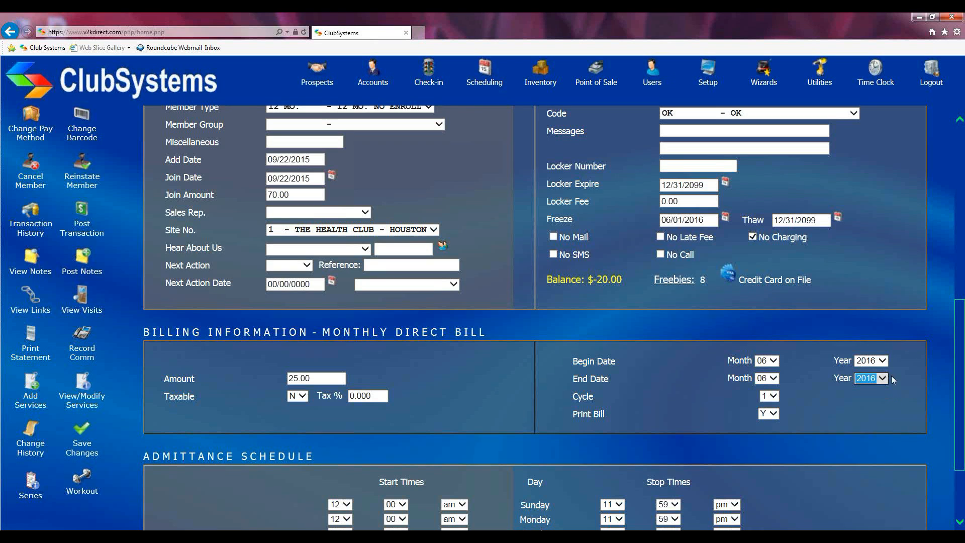
left_click(63, 446)
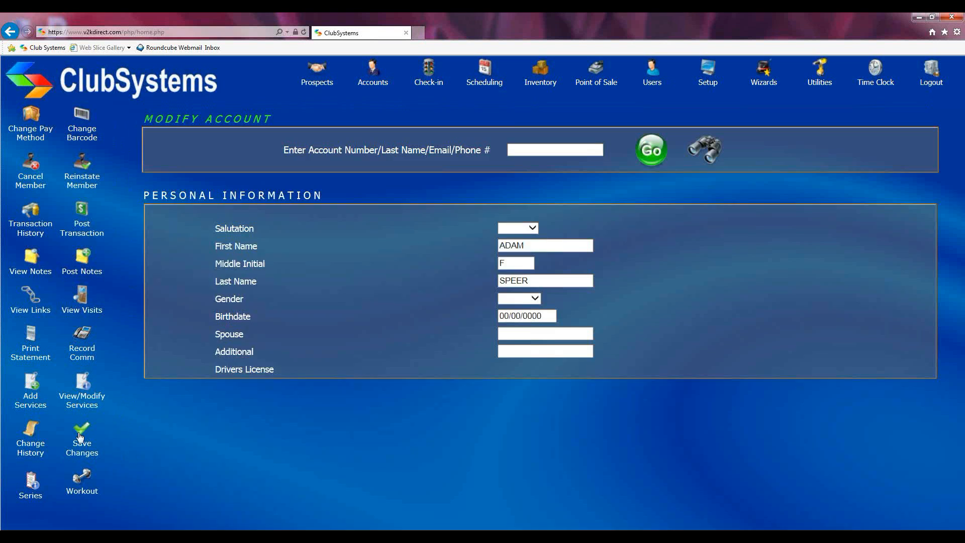
Review the saved freeze and thaw dates and the monthly direct bill's begin and end dates.
scroll(614, 407, "down", 5)
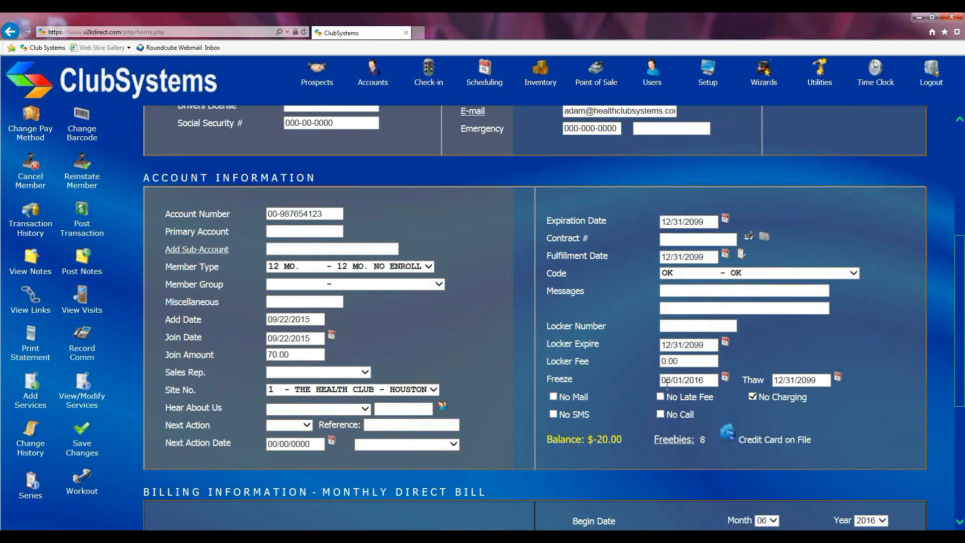
scroll(754, 390, "down", 2)
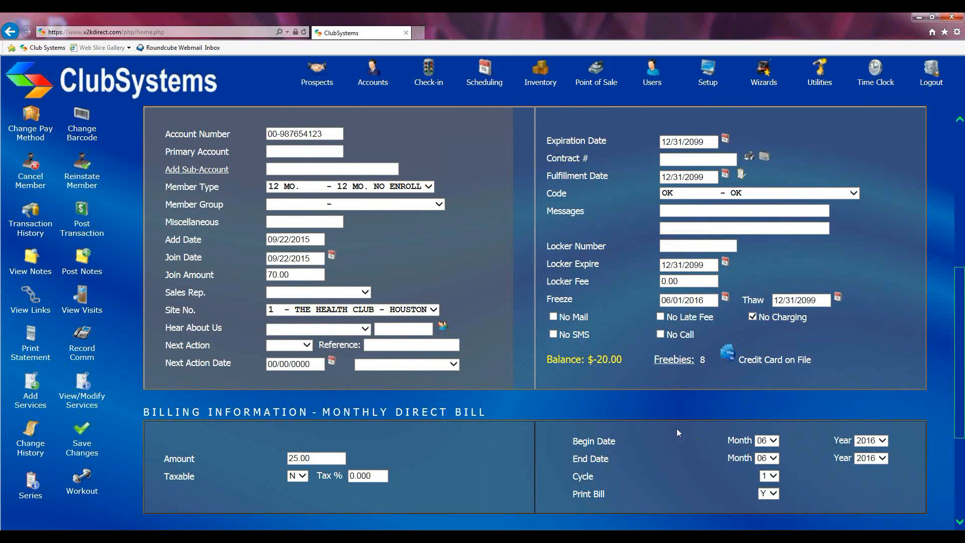
scroll(664, 428, "down", 2)
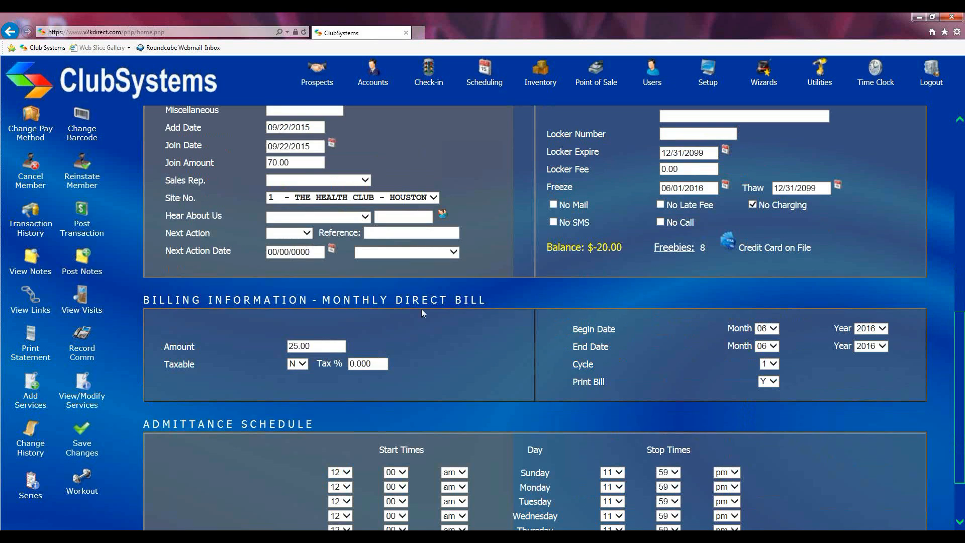
left_click_drag(157, 299, 306, 300)
left_click(617, 329)
scroll(550, 287, "up", 5)
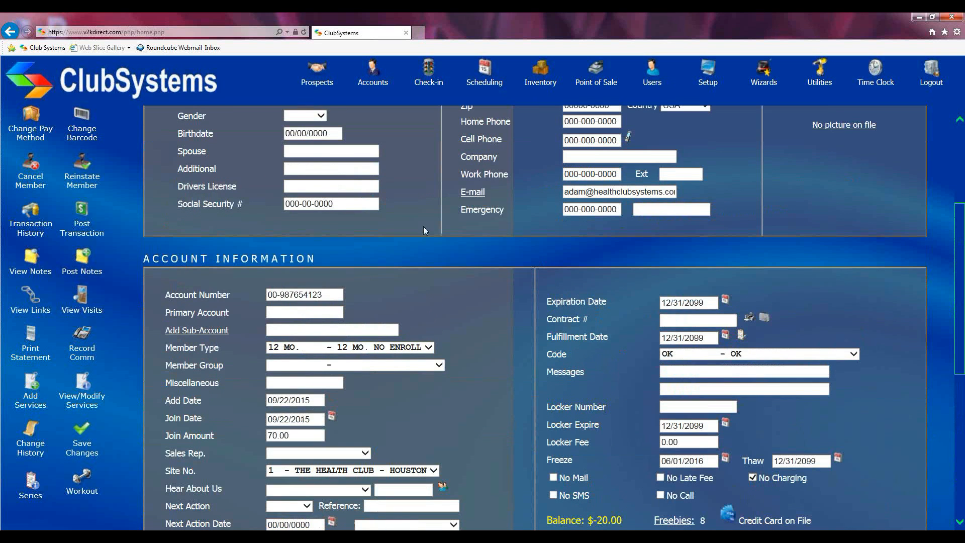
scroll(603, 301, "down", 4)
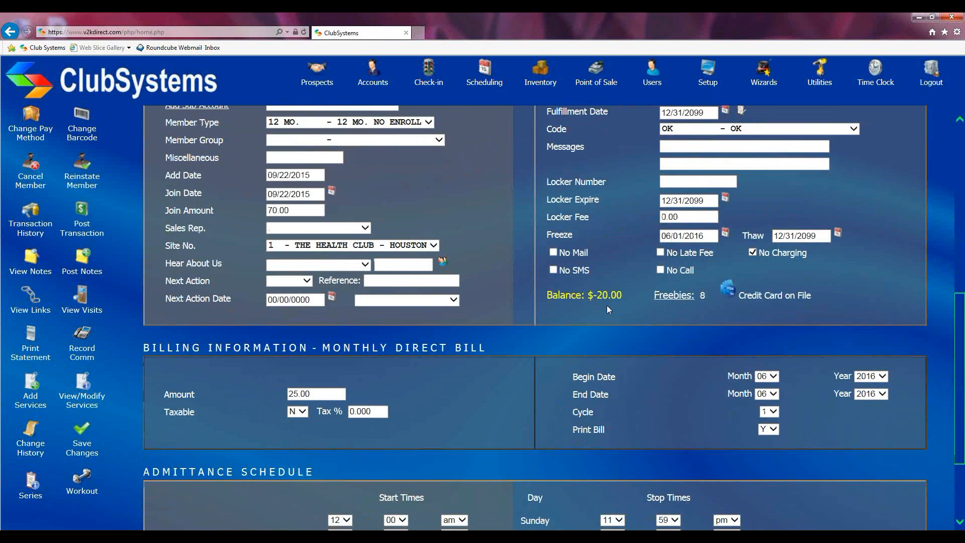
Set the monthly direct bill's End Date to month 12 and year 2099.
left_click(779, 393)
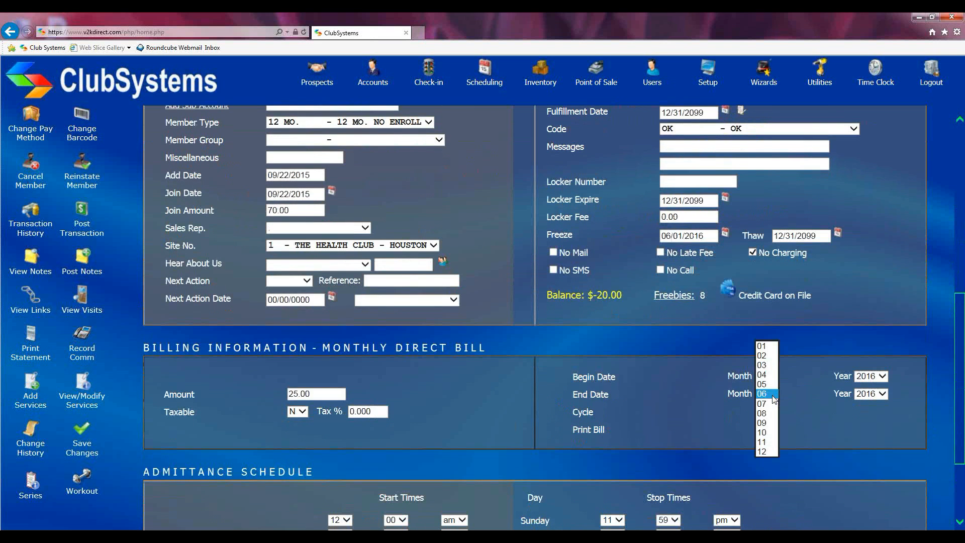
left_click(768, 452)
left_click(879, 394)
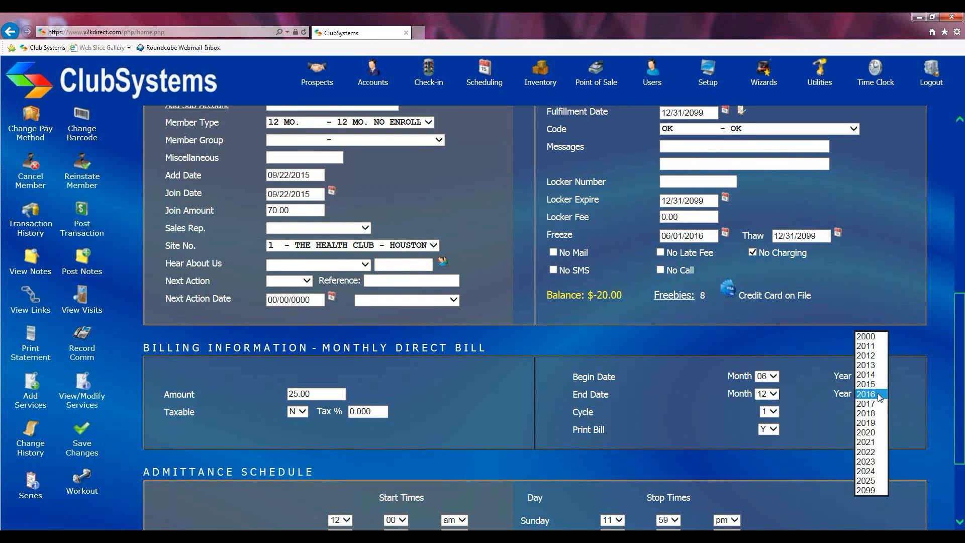
left_click(875, 490)
Set the account's Freeze date to 12/31/2099 and save the account changes.
scroll(871, 343, "up", 2)
triple_click(709, 352)
type("12/31/2099")
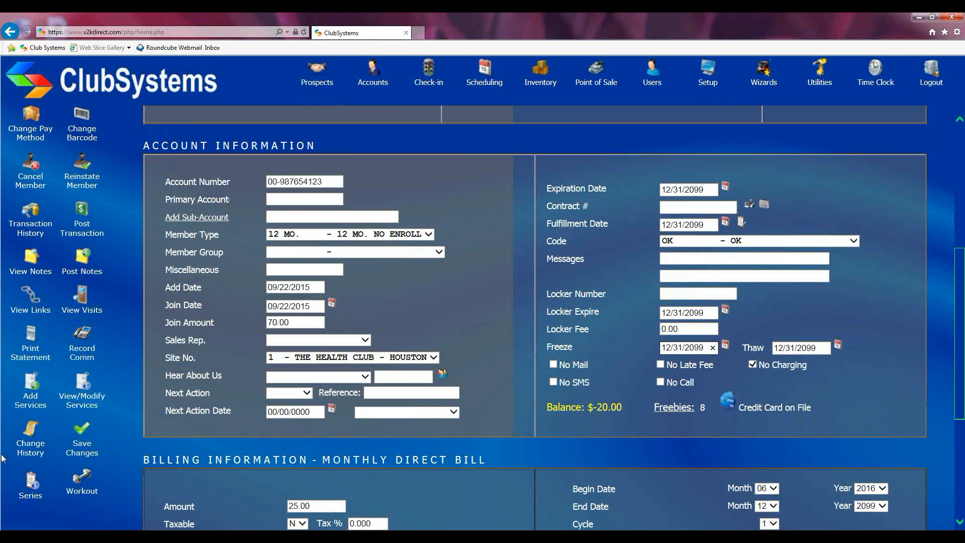
left_click(83, 431)
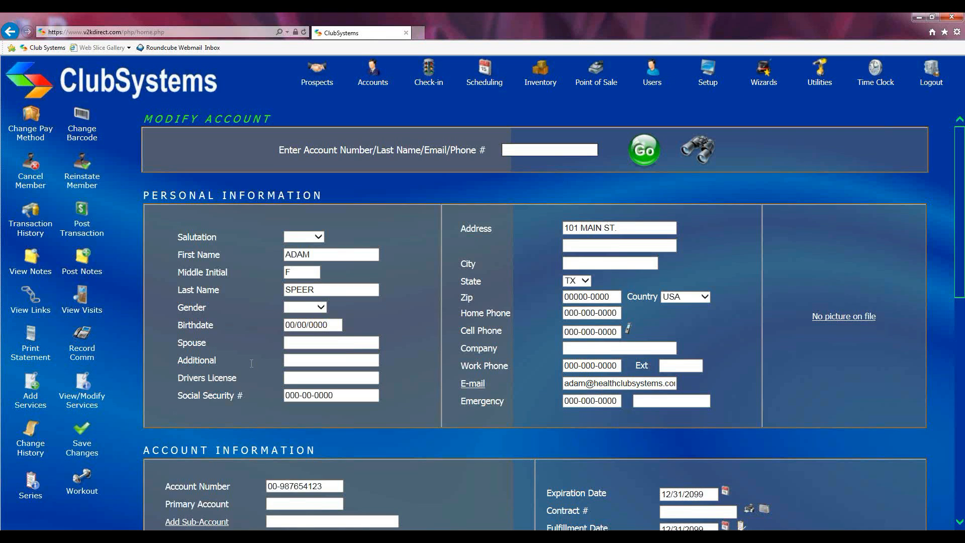
Set the account's Expiration Date to 06/30/2016 and its Code to PX - Pending Cancellation.
scroll(380, 388, "down", 2)
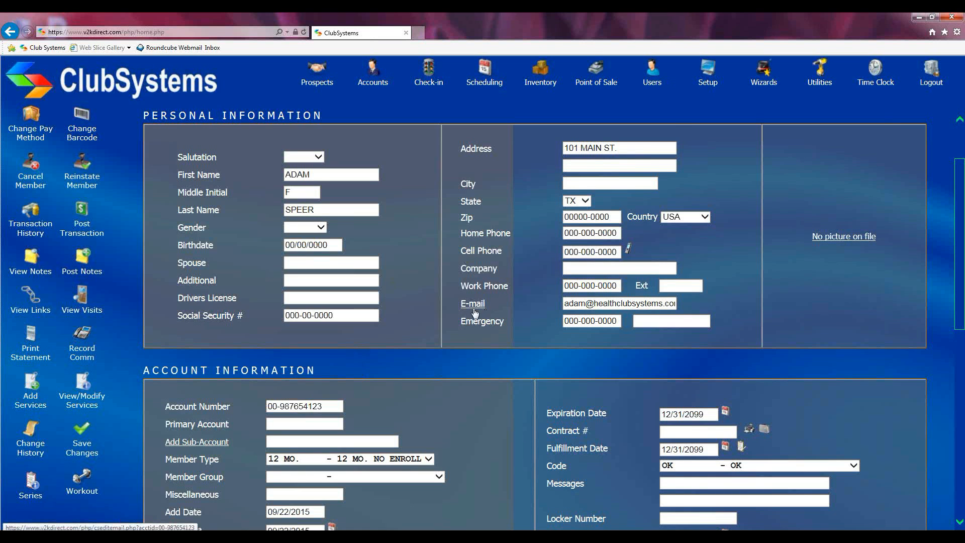
scroll(472, 309, "down", 3)
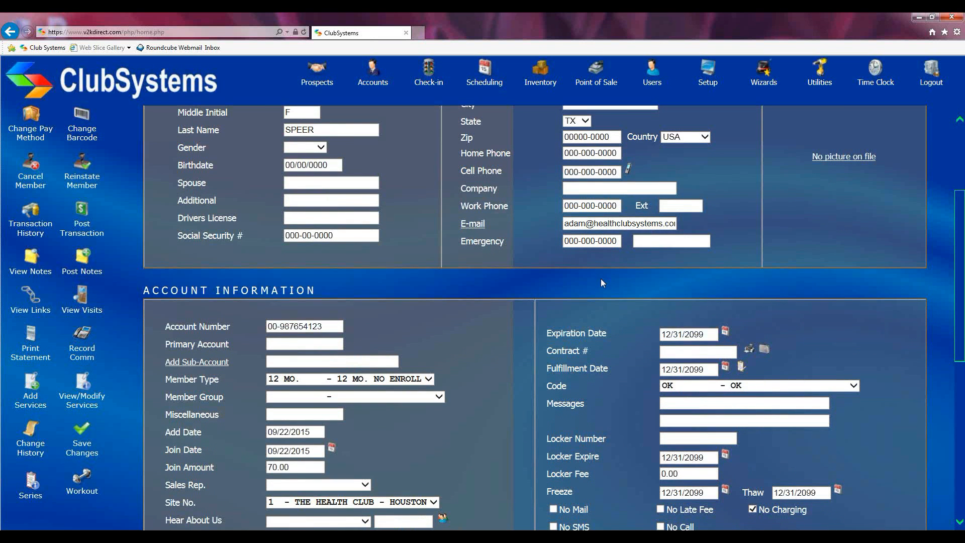
scroll(601, 278, "down", 2)
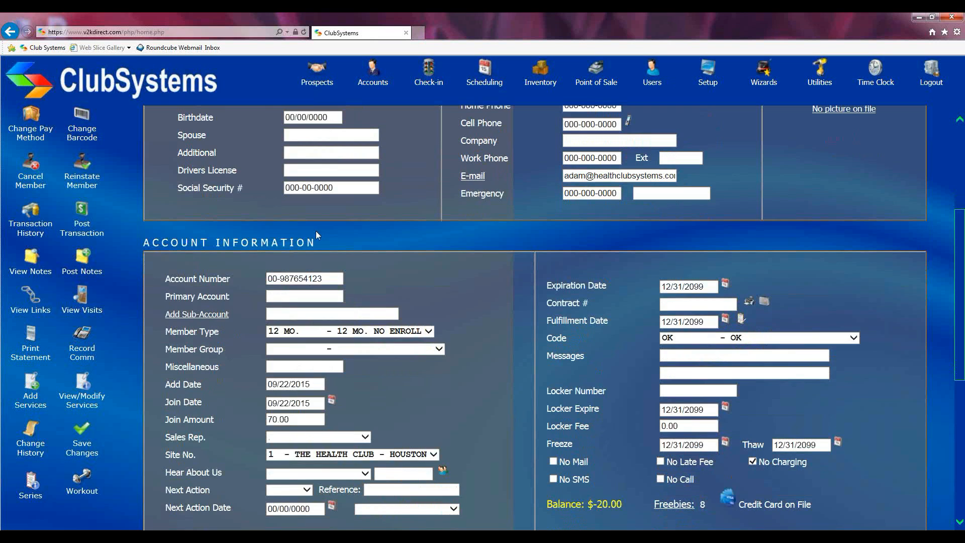
left_click(668, 286)
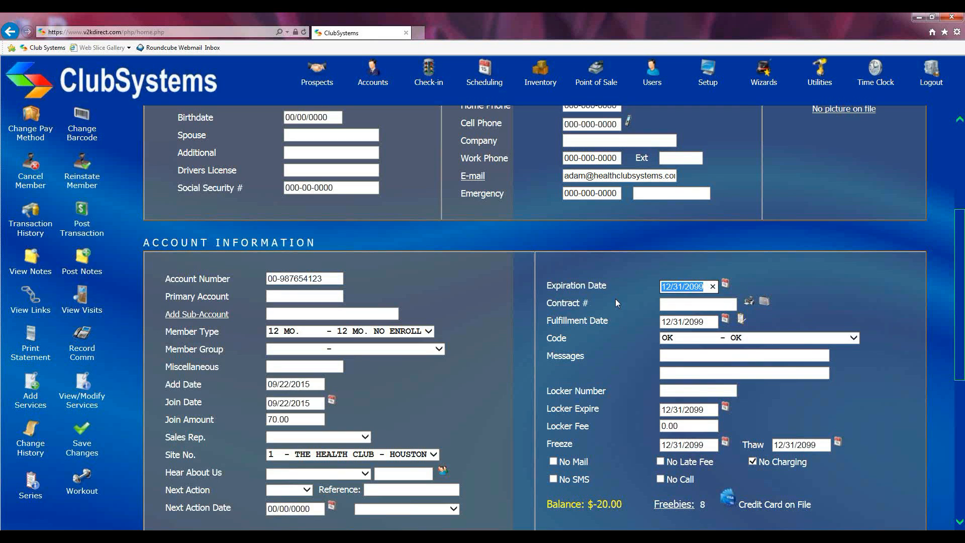
type("06/30/2016")
scroll(624, 299, "down", 1)
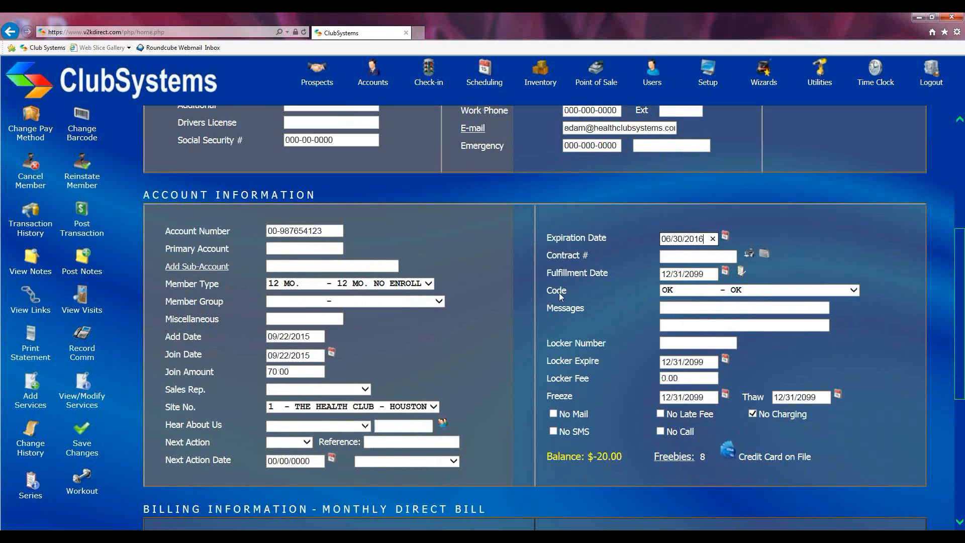
left_click(849, 292)
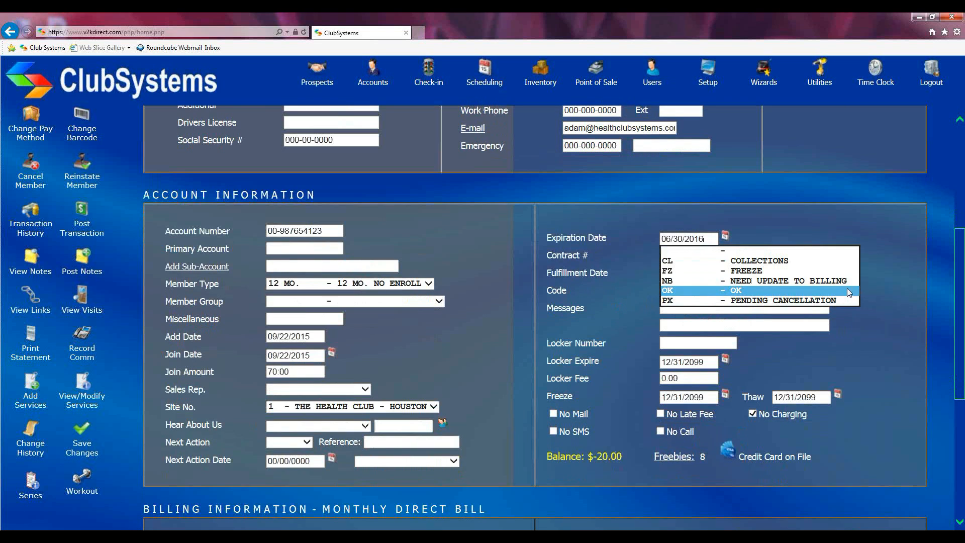
left_click(747, 301)
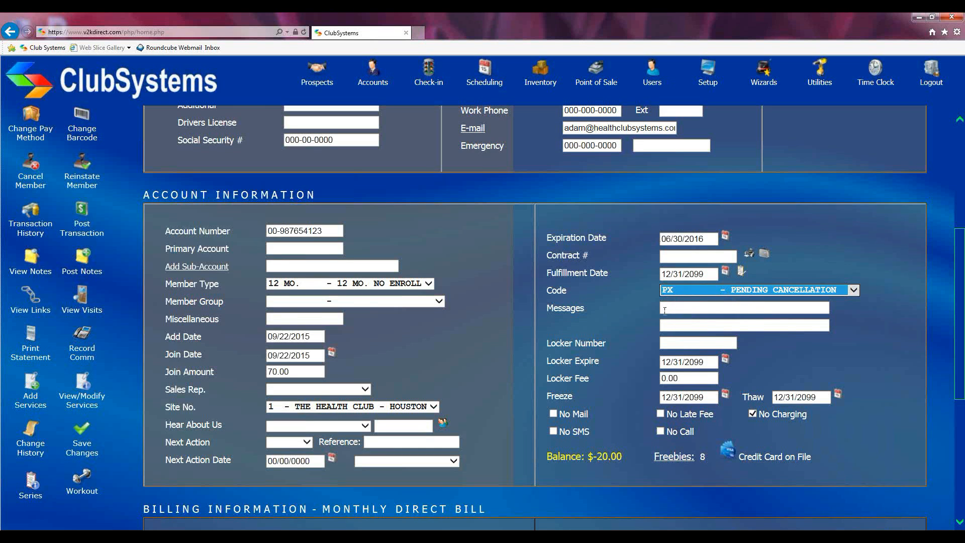
Set the monthly direct bill's End Date to month 06 and year 2016, and save the account changes.
scroll(664, 310, "down", 4)
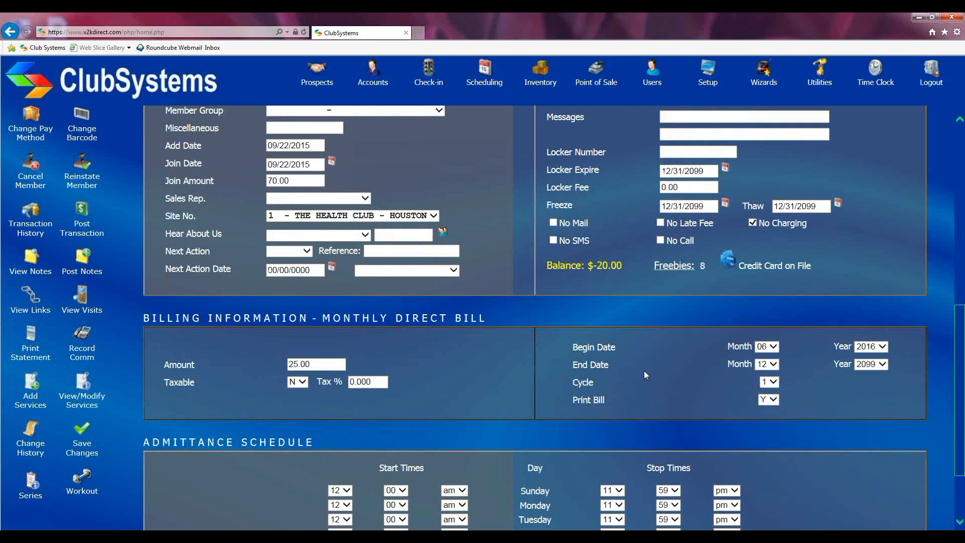
left_click_drag(573, 368, 608, 369)
left_click(767, 364)
left_click(766, 309)
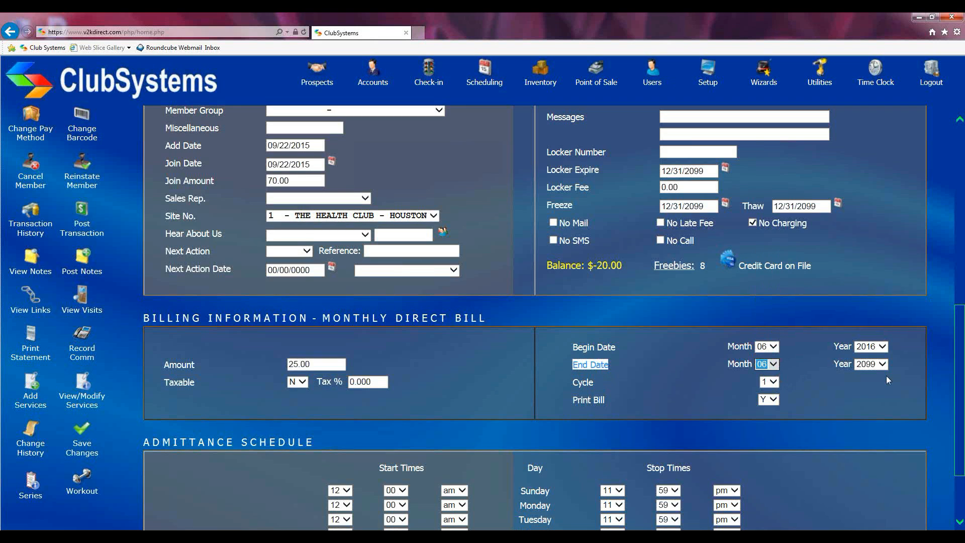
left_click(883, 365)
left_click(874, 272)
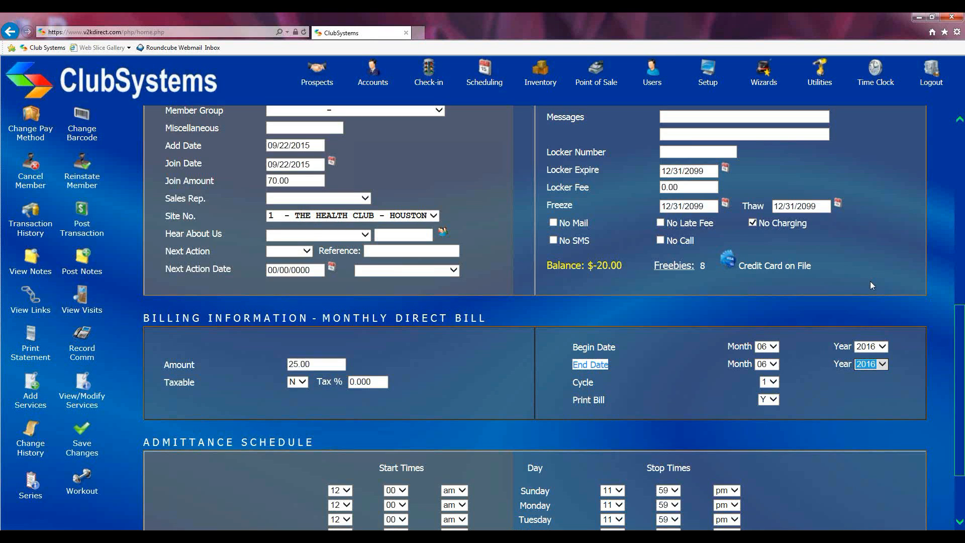
left_click(78, 435)
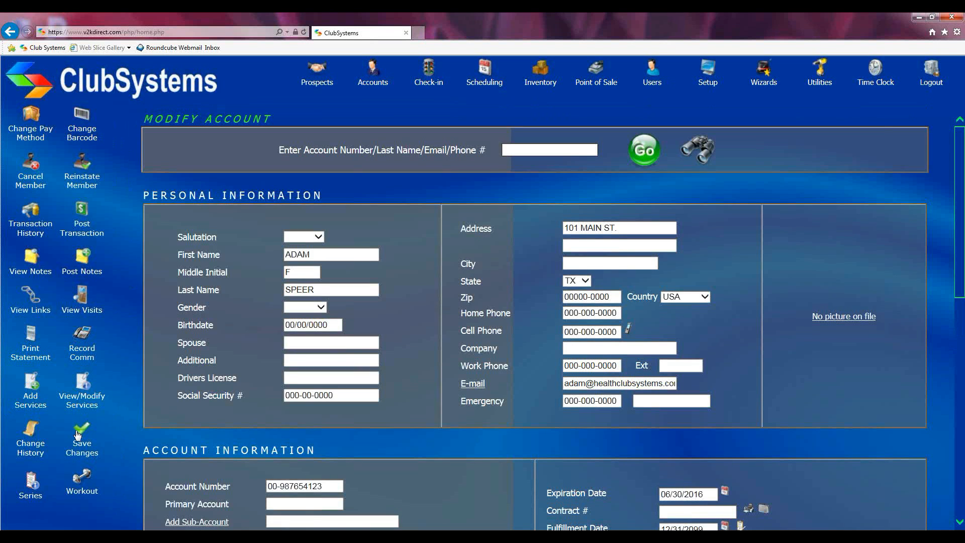
Review the saved expiration date, code and billing dates on the member's account.
scroll(405, 360, "down", 5)
scroll(405, 360, "down", 2)
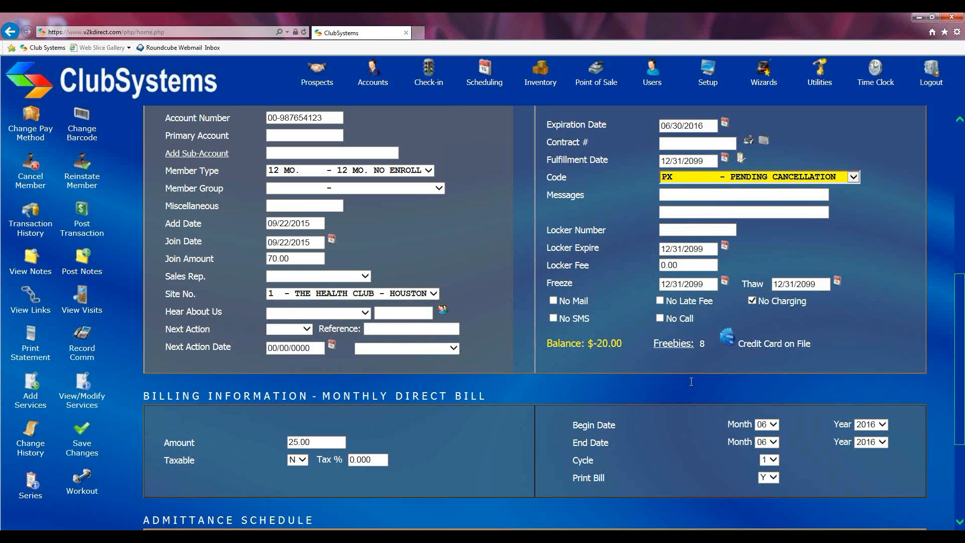
scroll(762, 240, "up", 1)
scroll(761, 239, "up", 2)
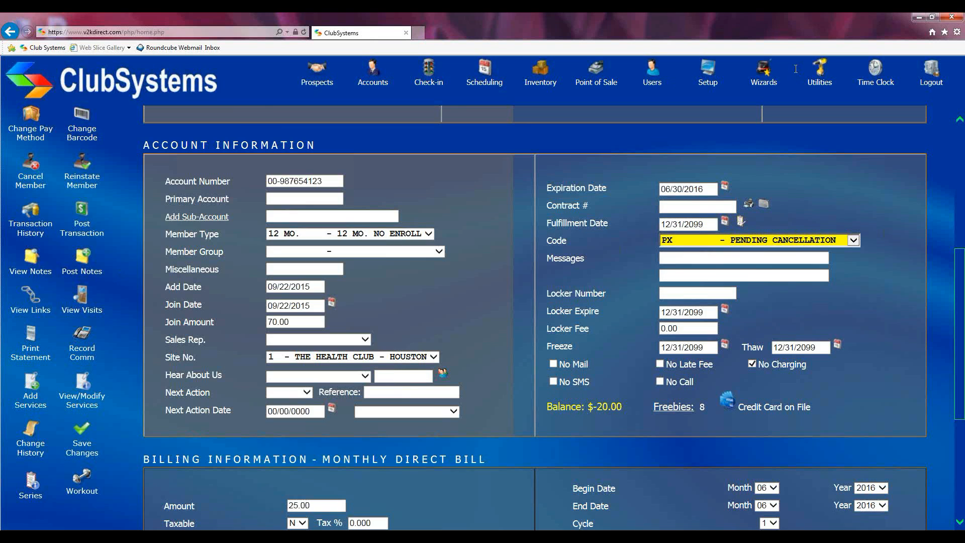
Open the Cancel PX Accounts utility and examine its expired-accounts date range, highlighting the From date.
left_click(821, 72)
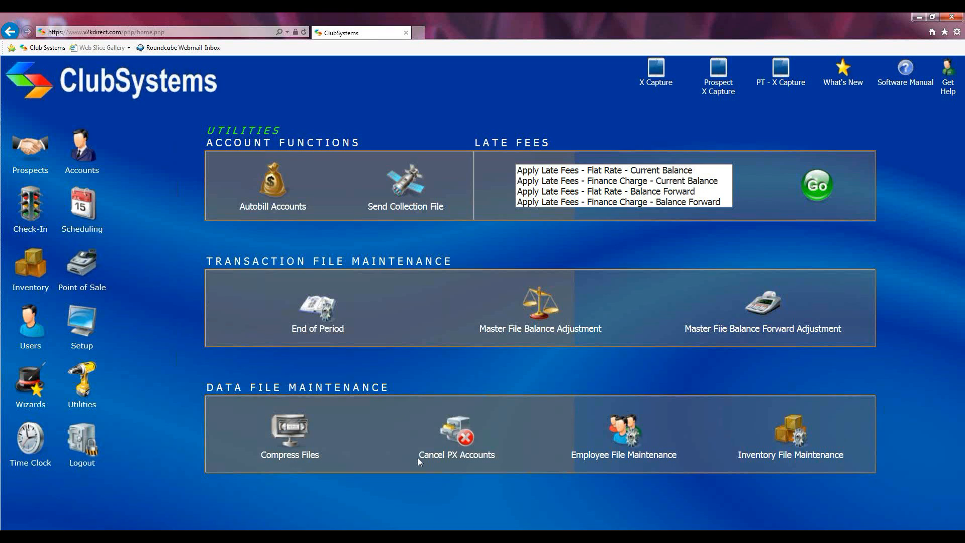
left_click(461, 435)
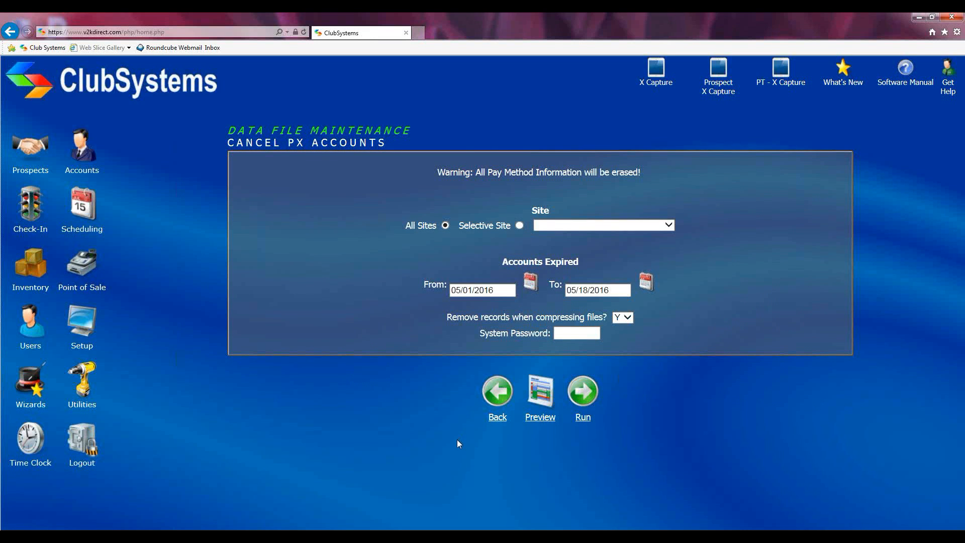
left_click_drag(498, 291, 472, 292)
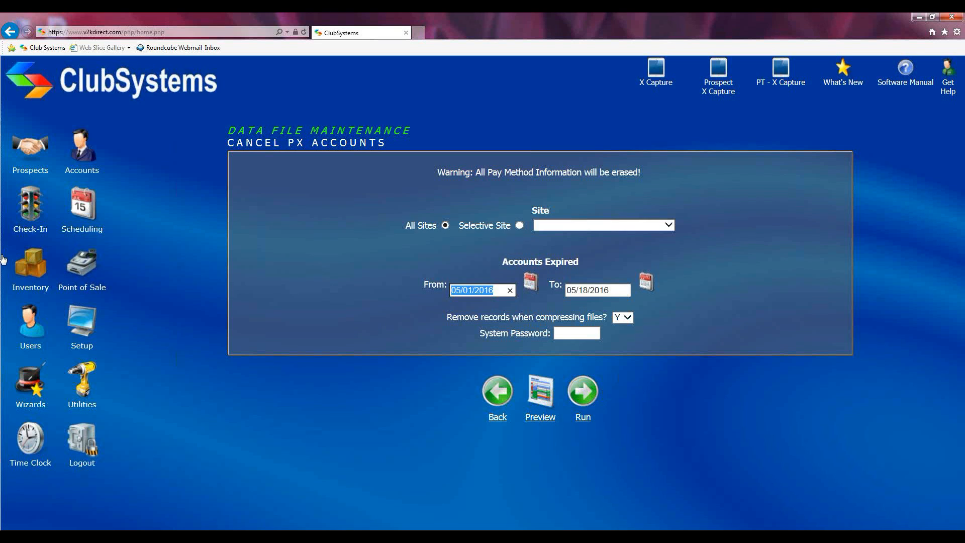
Look up the member by last name in Modify Account and review the account information, including expiration date and code.
left_click(80, 153)
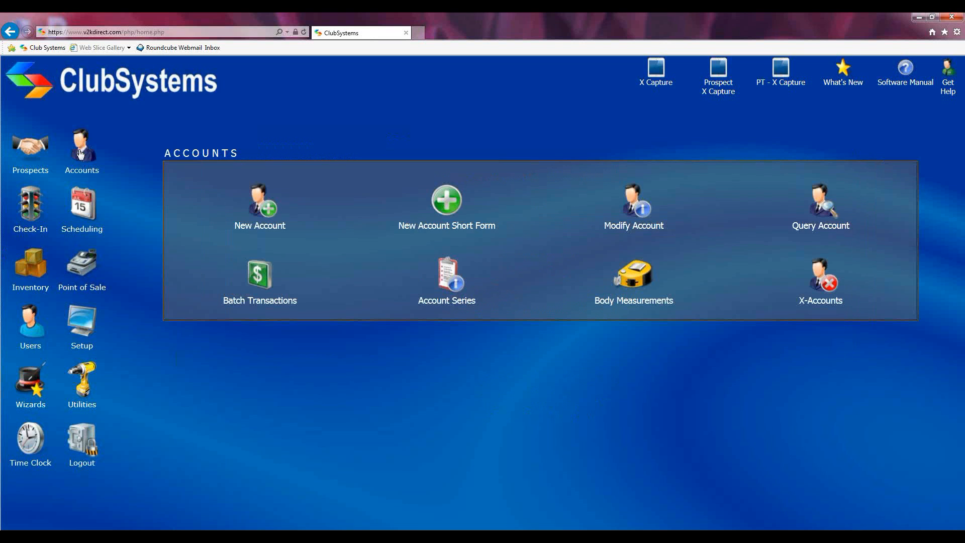
left_click(632, 211)
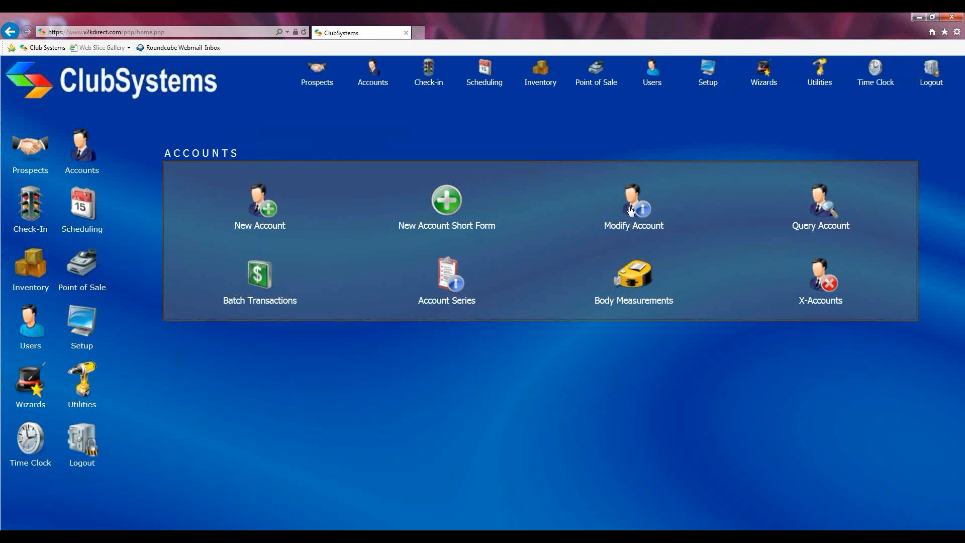
left_click(533, 151)
type("speer")
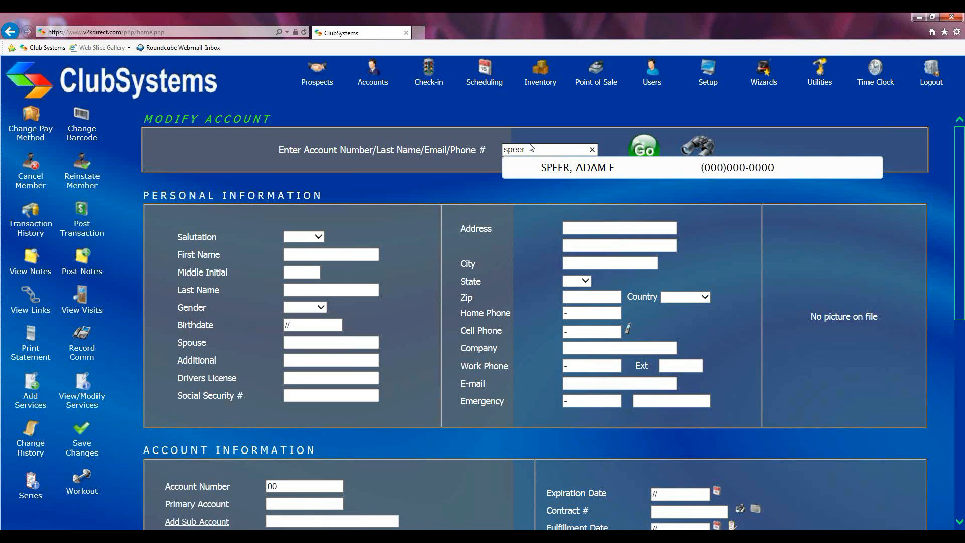
left_click(550, 169)
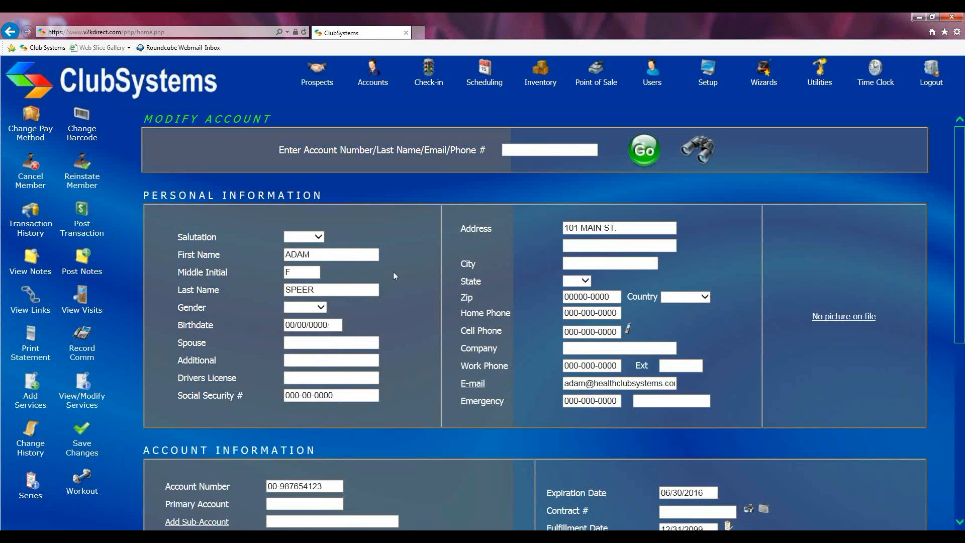
scroll(384, 277, "down", 3)
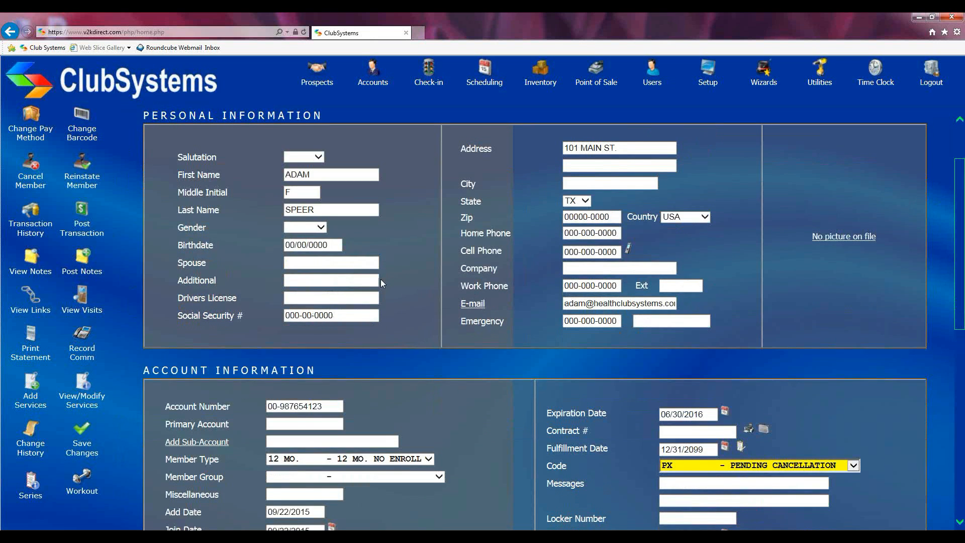
scroll(381, 280, "down", 4)
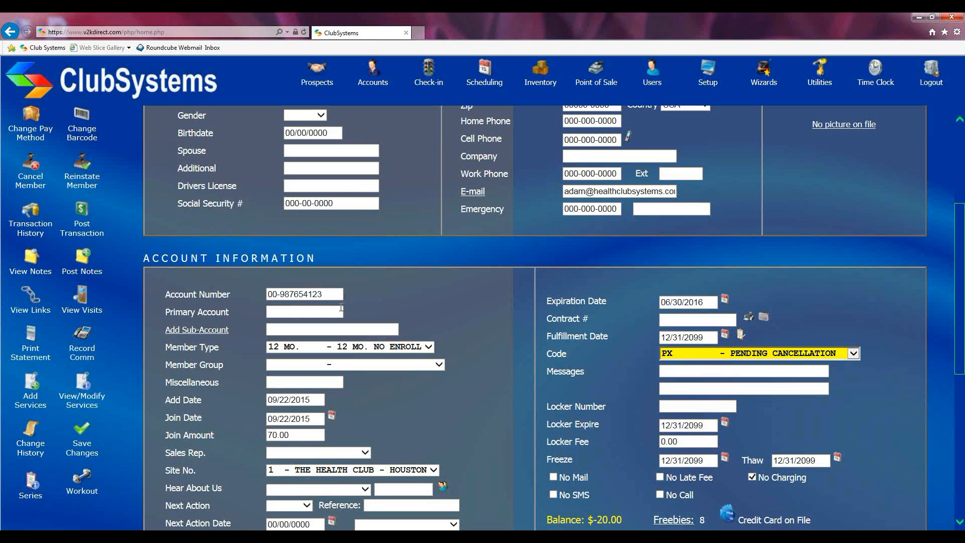
scroll(466, 306, "down", 3)
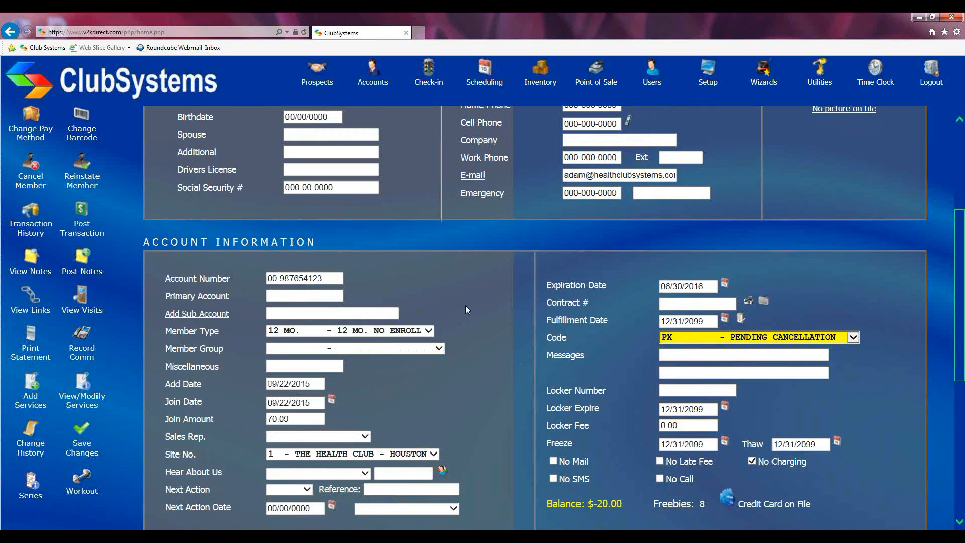